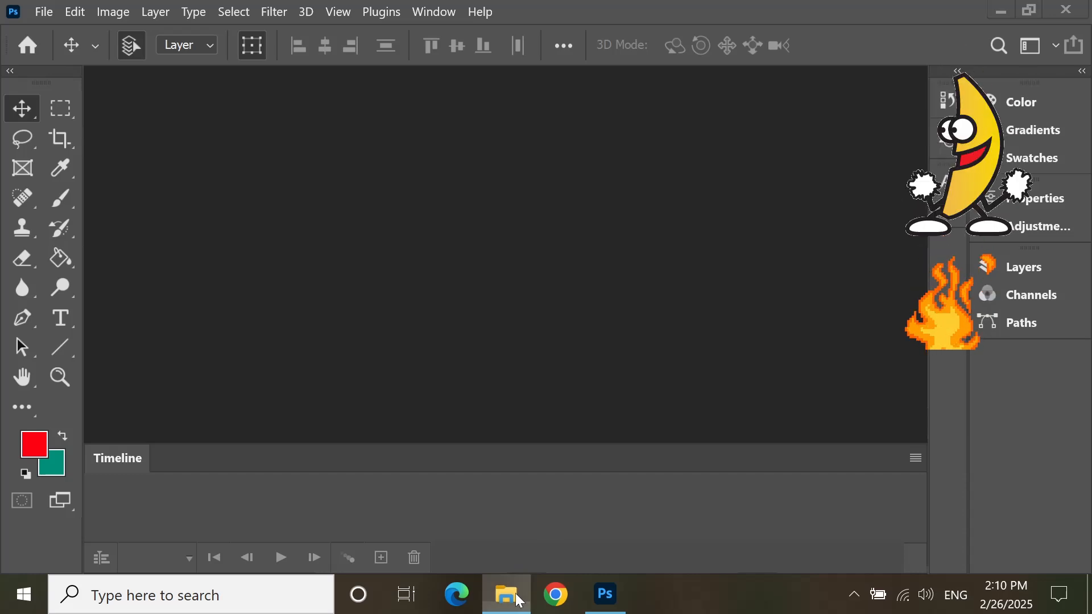
Step: Open the flame animation y8.gif from its File Explorer folder in Photoshop
click(519, 601)
drag(350, 136, 439, 249)
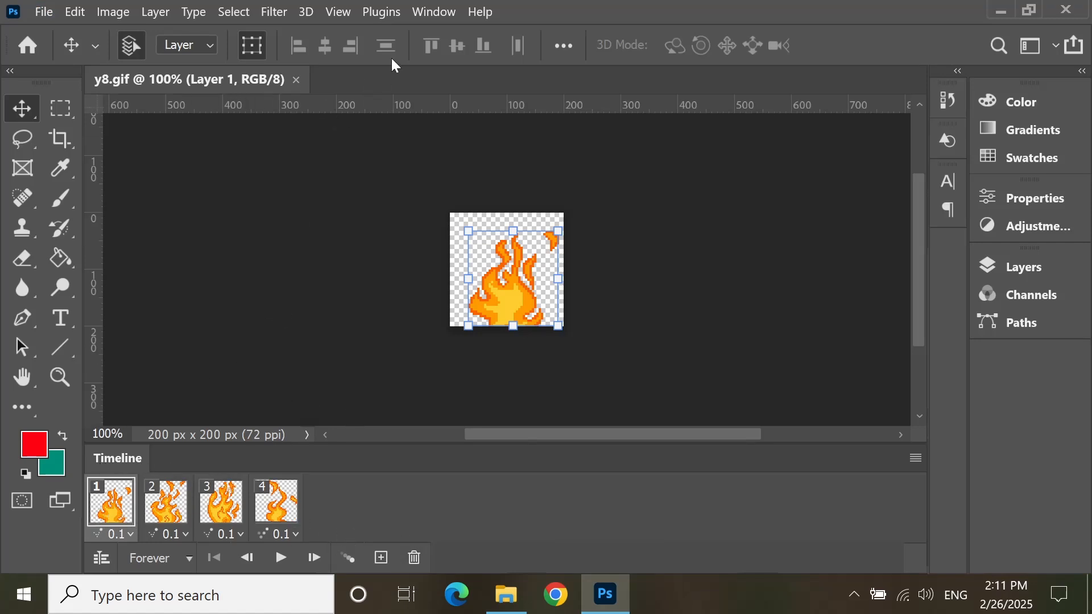
click(436, 12)
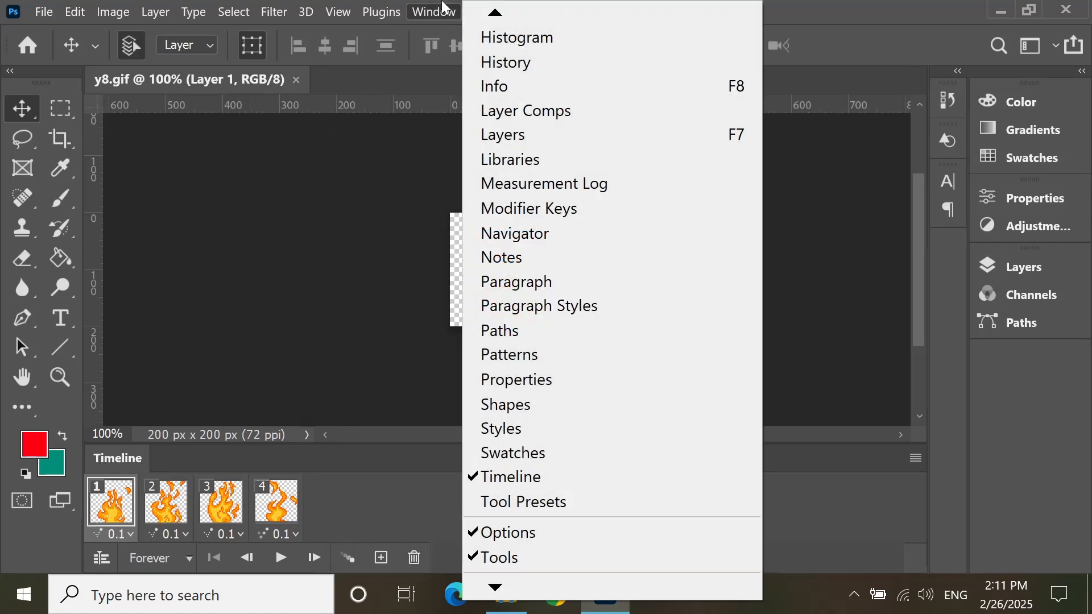
click(326, 330)
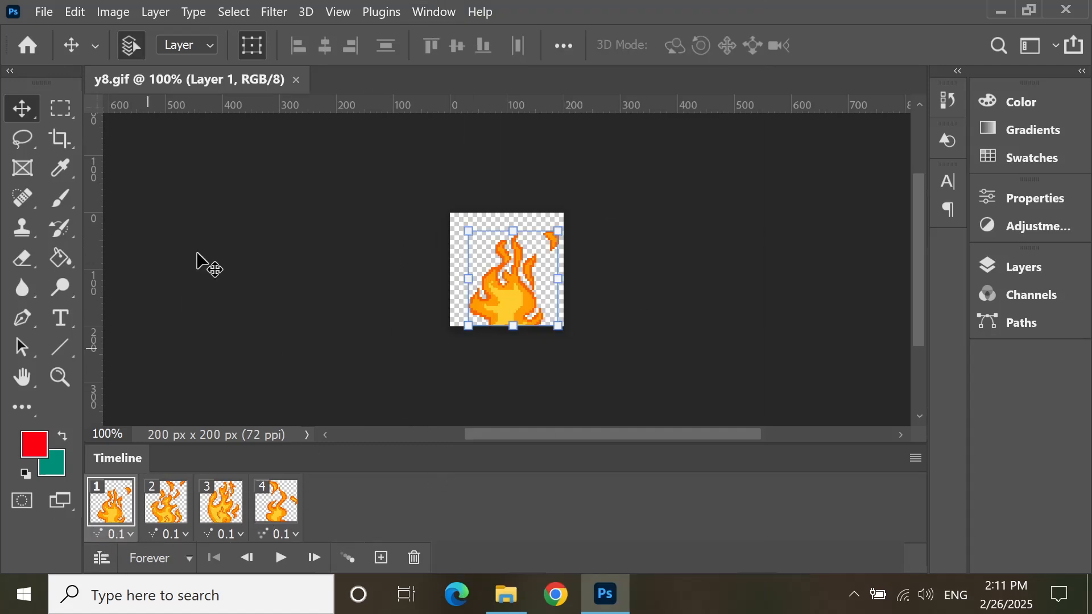
click(49, 16)
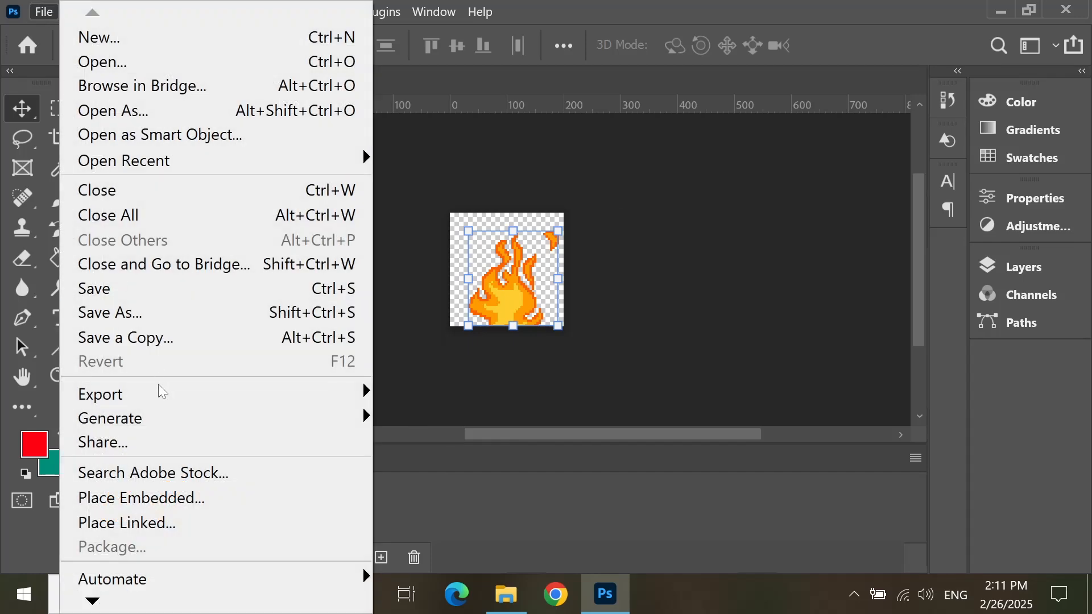
click(616, 273)
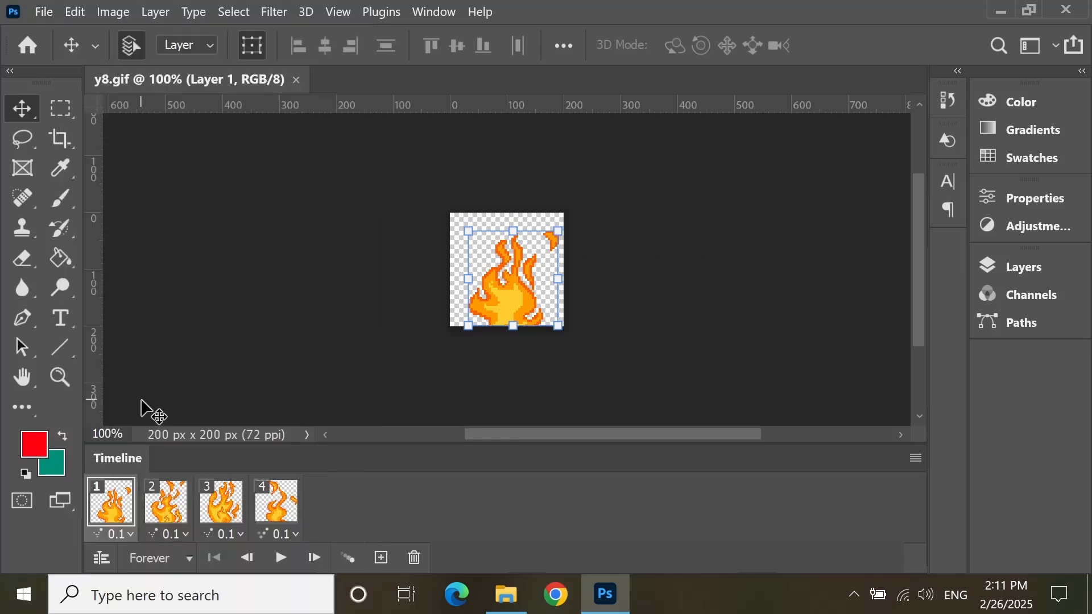
Step: Set the delay of all four animation frames to No delay
click(125, 533)
click(145, 337)
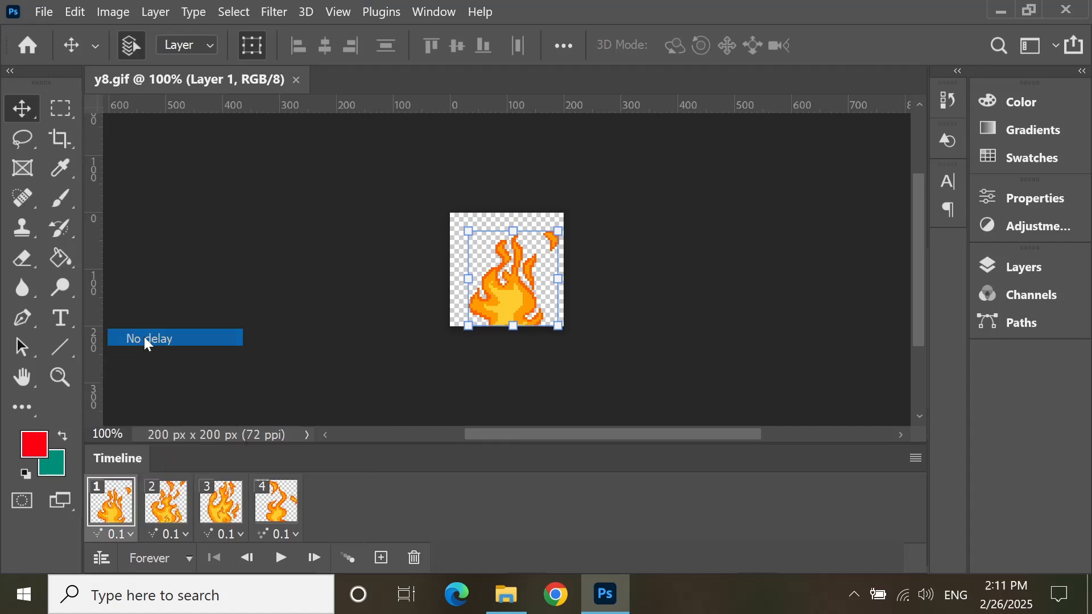
click(178, 537)
click(219, 339)
click(222, 536)
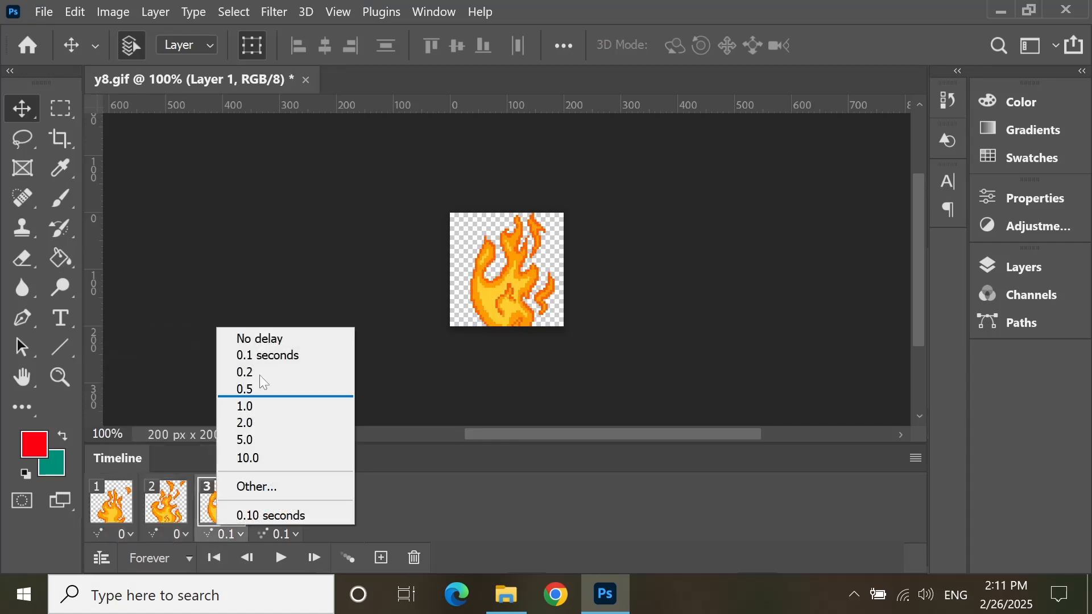
click(279, 338)
click(280, 515)
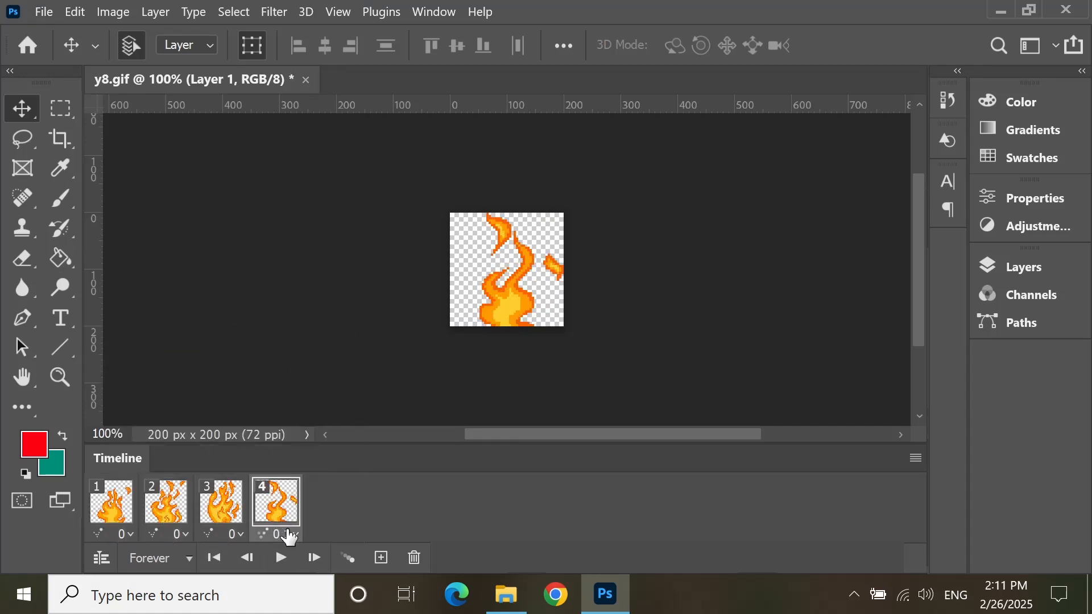
click(290, 535)
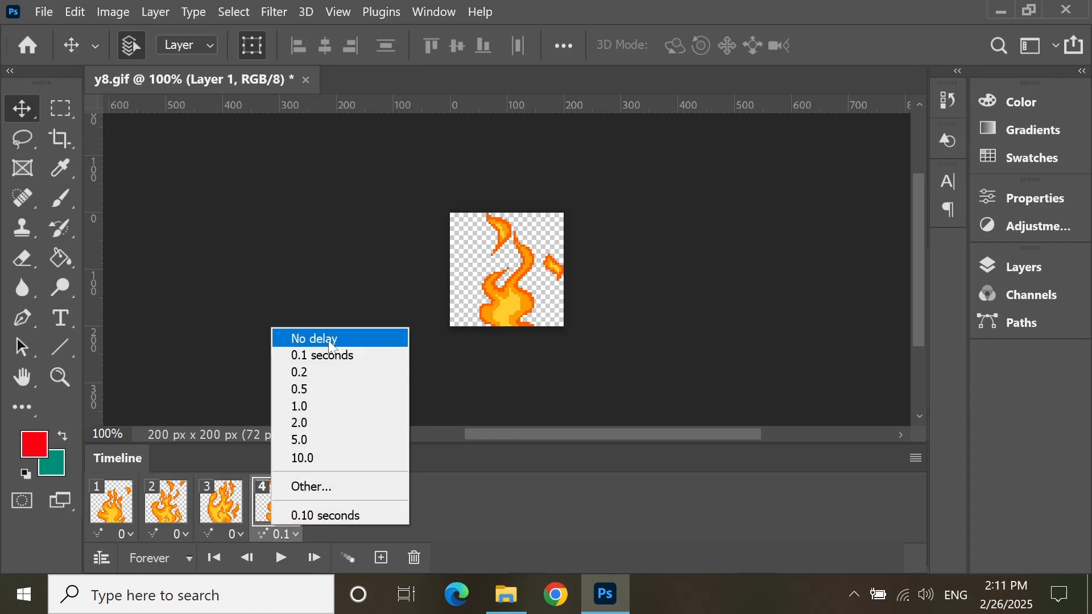
click(332, 341)
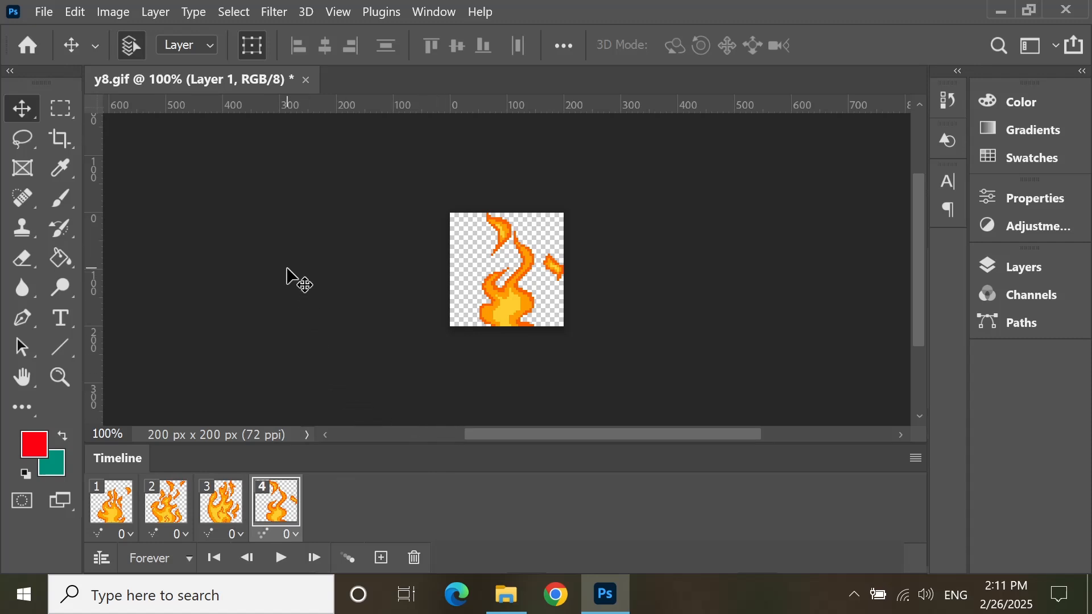
click(124, 536)
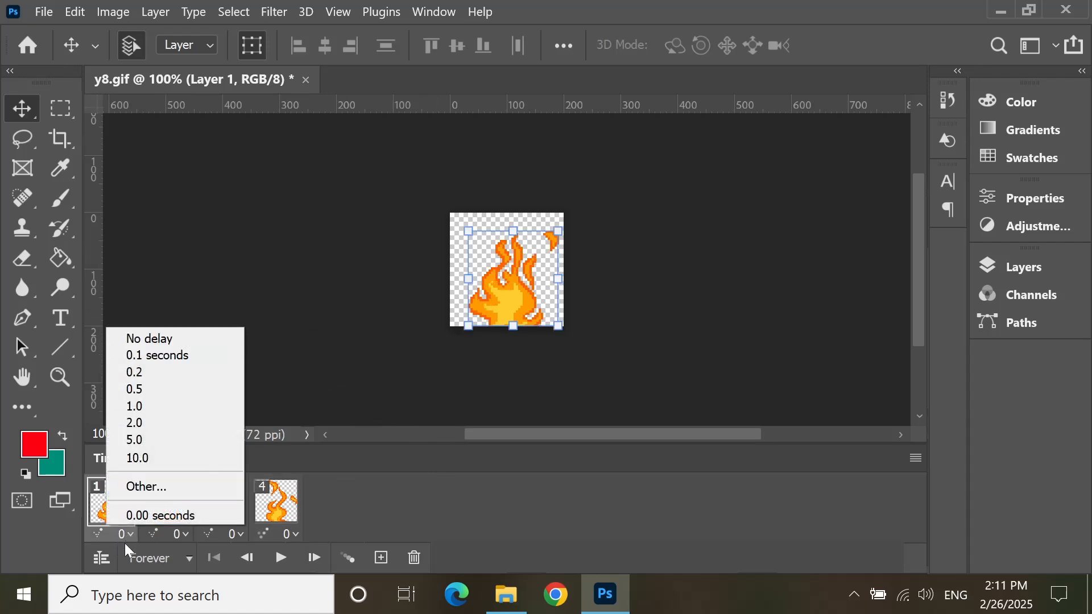
click(245, 272)
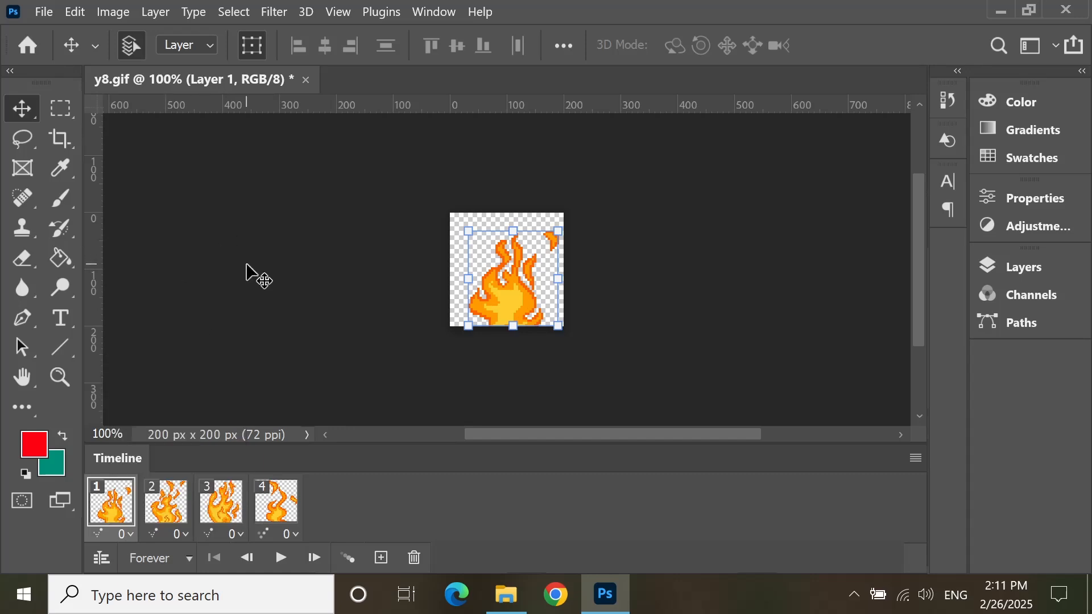
Step: Set up a Render Video export as a Photoshop Image Sequence in PNG format
click(52, 12)
mouse_move(234, 401)
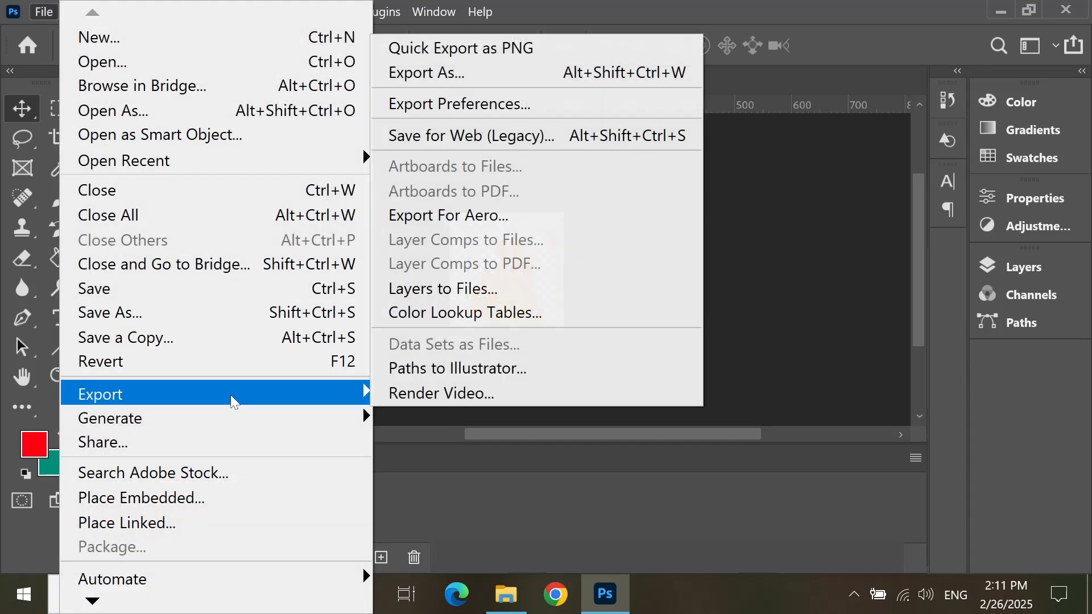
click(463, 398)
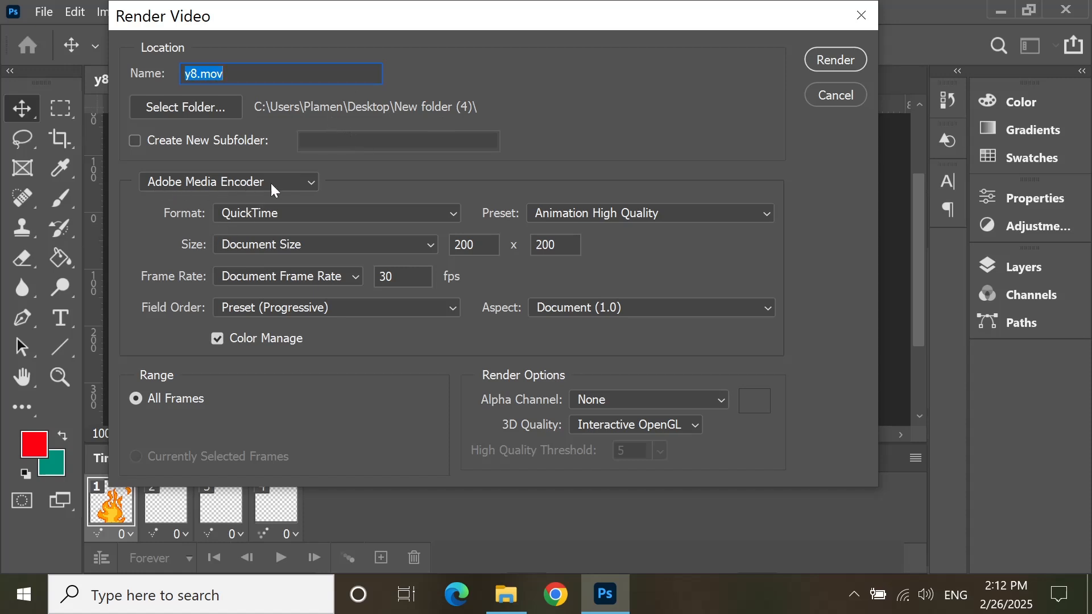
click(286, 188)
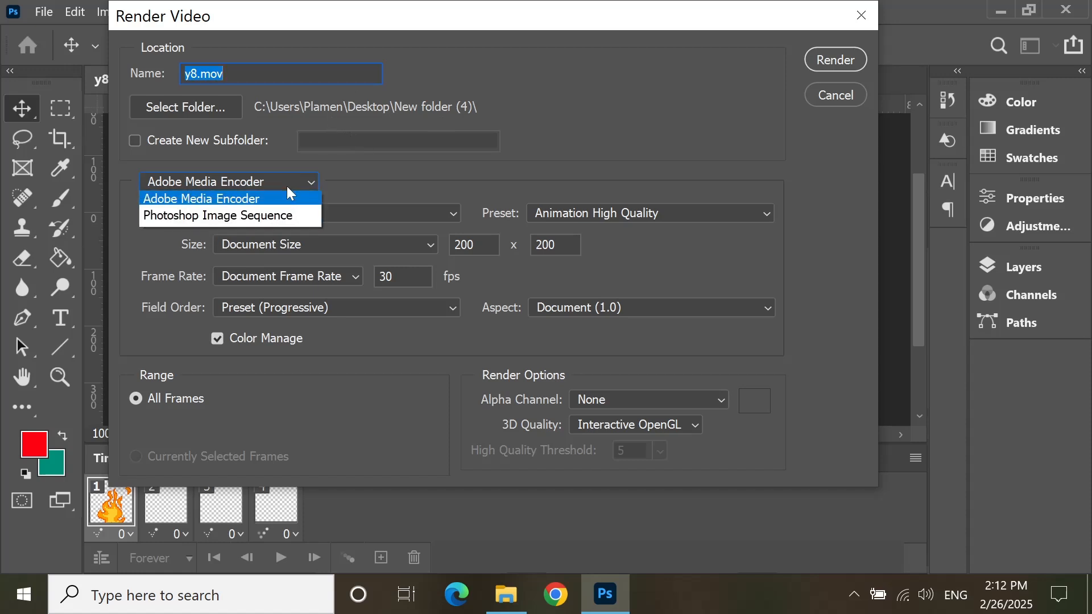
click(267, 220)
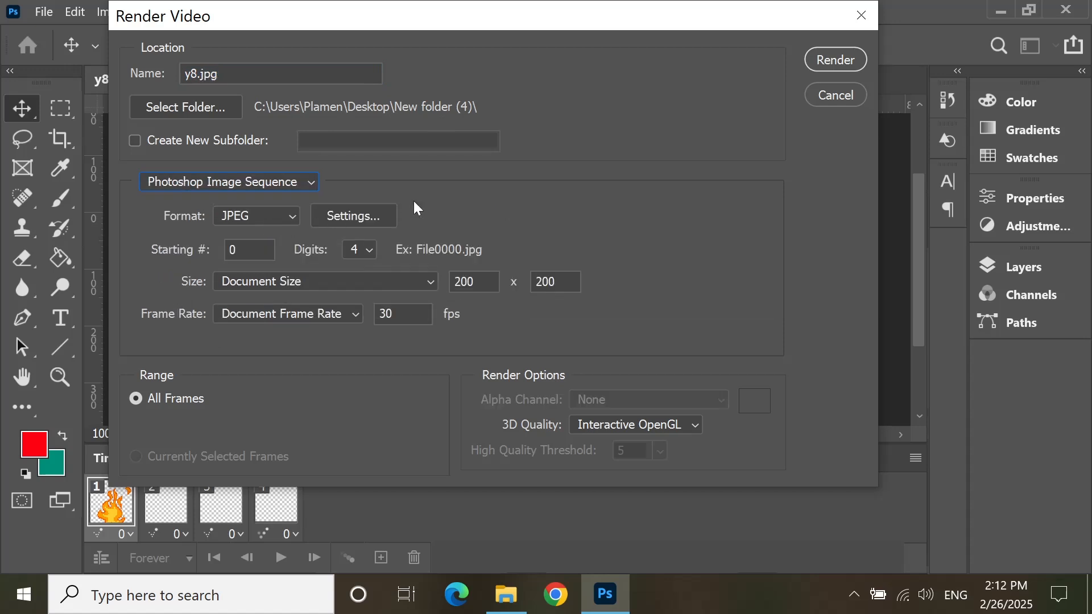
click(274, 214)
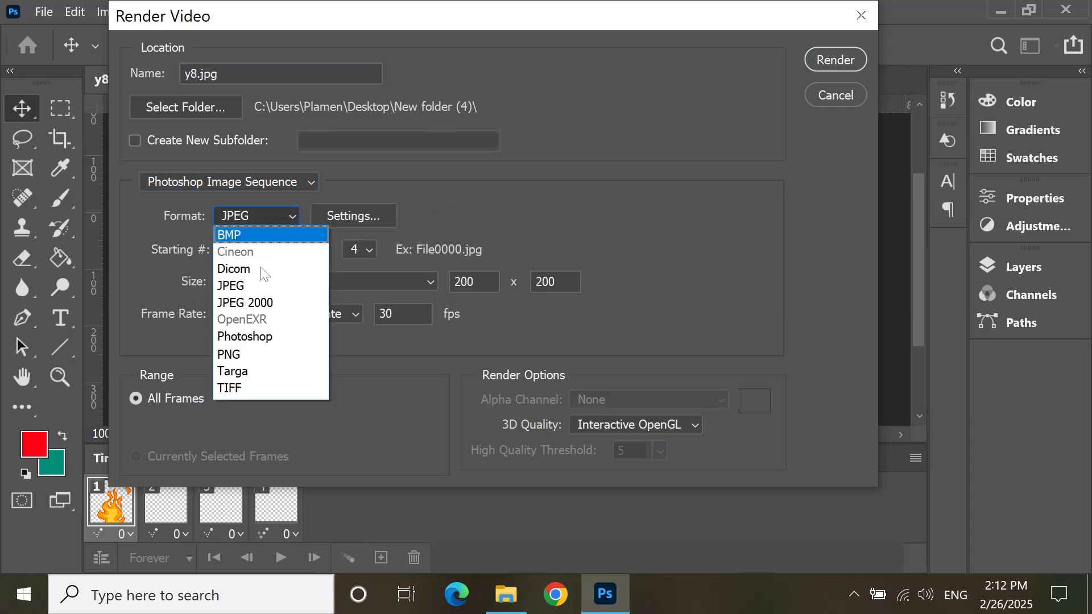
click(253, 358)
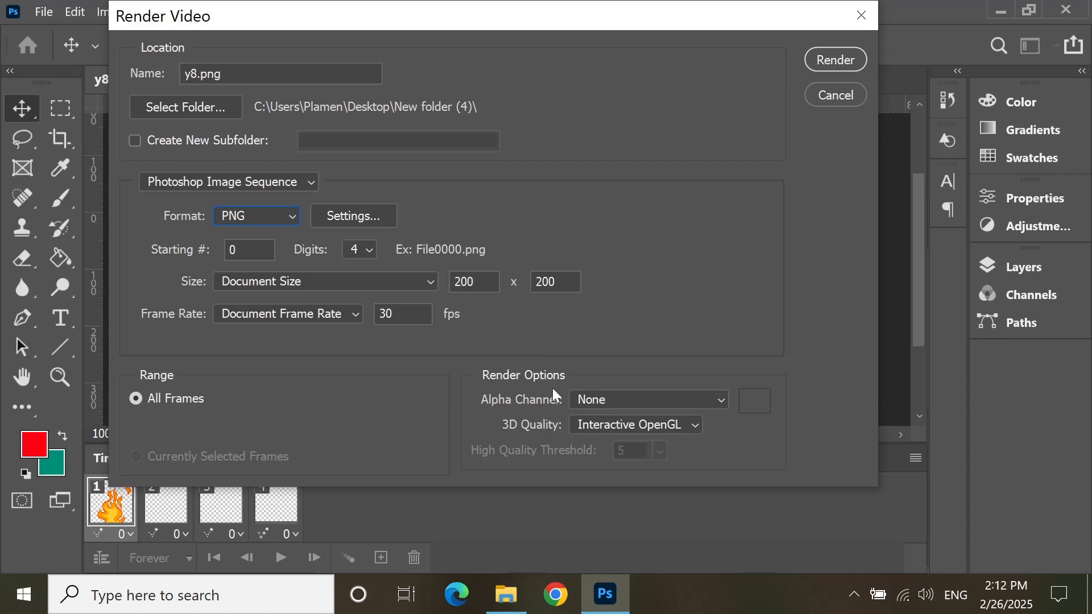
Step: Set the alpha channel to Straight - Unmatted and render the PNG sequence with the large file size option
click(664, 405)
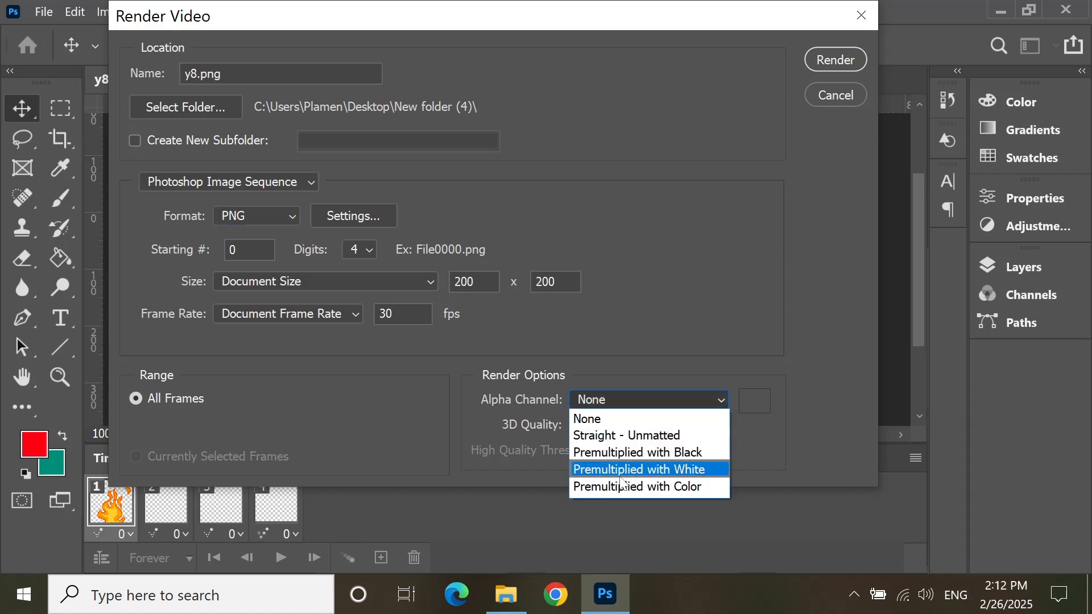
click(663, 436)
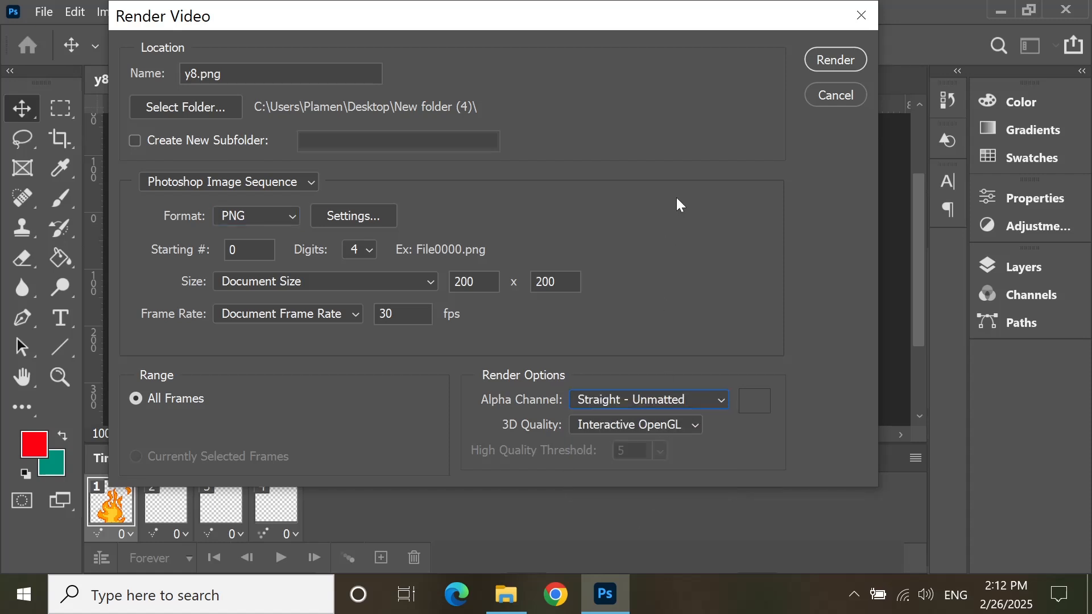
click(840, 60)
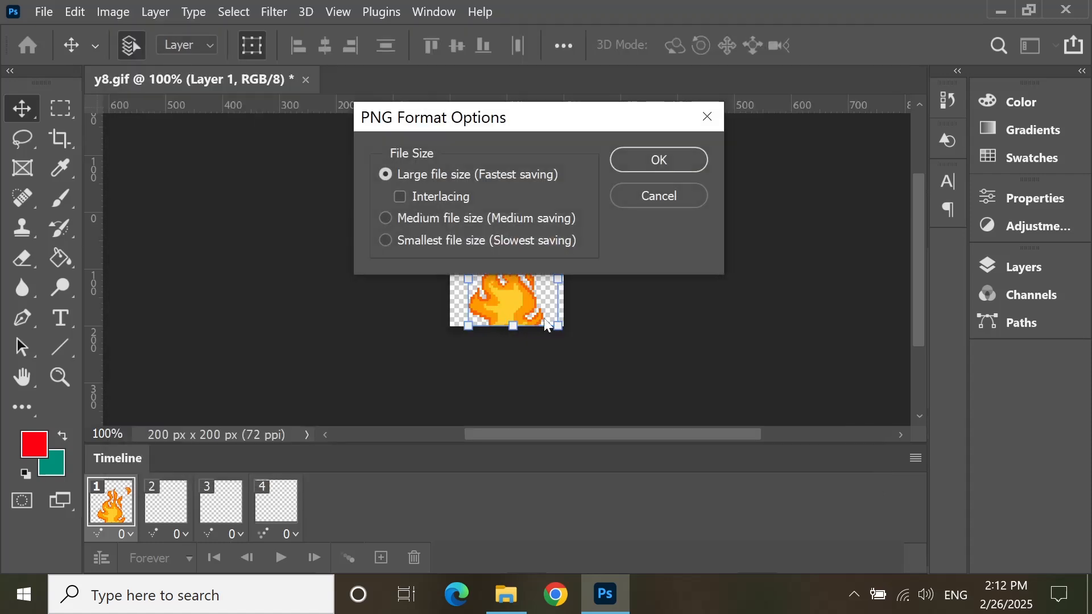
click(693, 163)
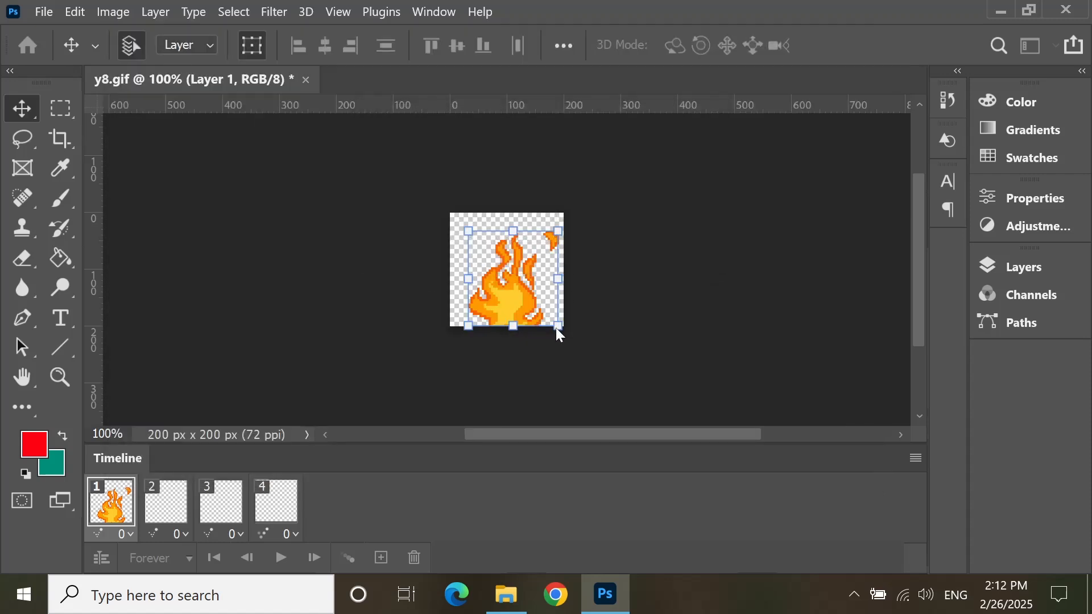
Step: Switch to File Explorer and examine the rendered PNG frames alongside the original y8 file in New folder (4)
click(509, 599)
drag(428, 312, 777, 132)
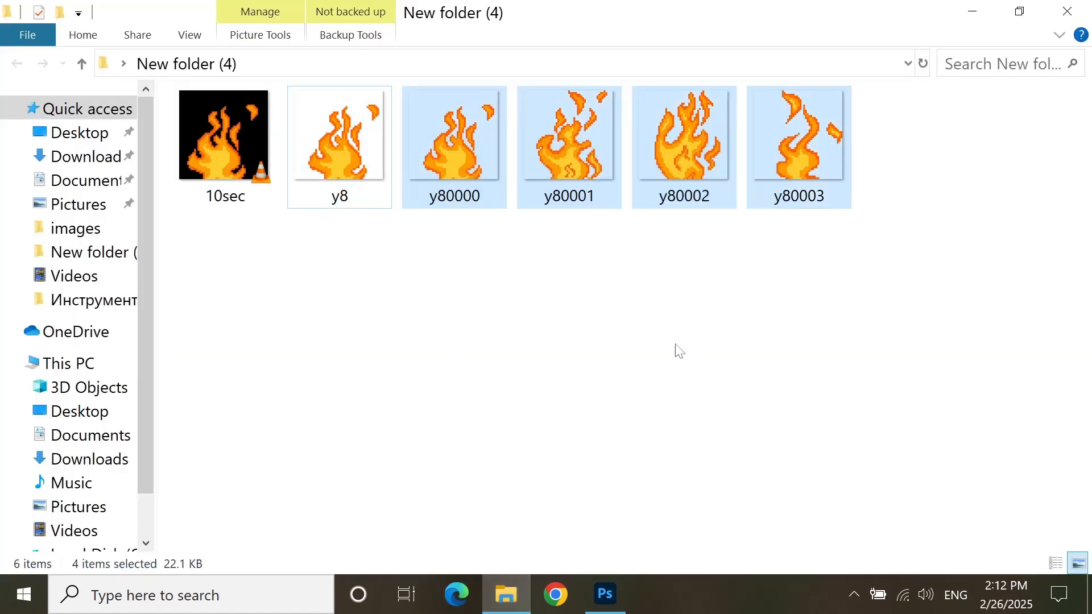
click(676, 350)
drag(401, 300, 353, 301)
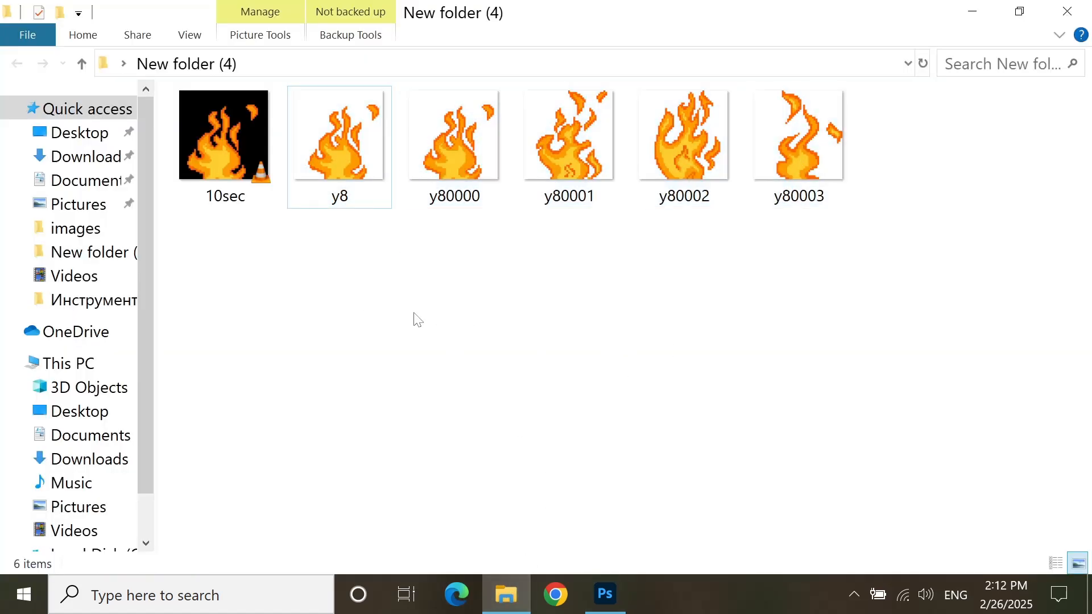
drag(444, 326, 851, 88)
click(731, 302)
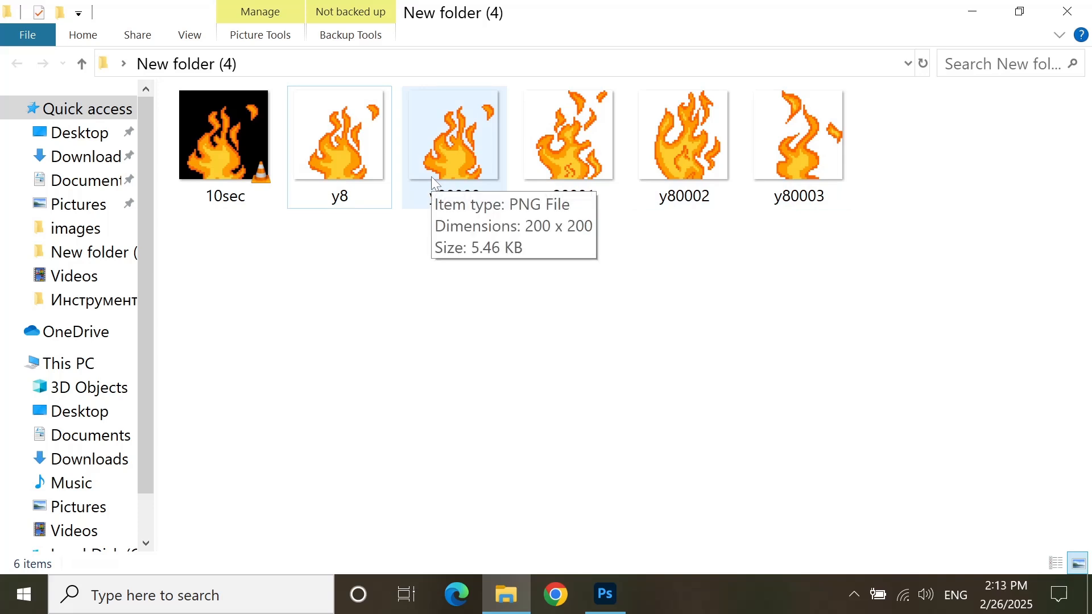
click(344, 170)
click(393, 370)
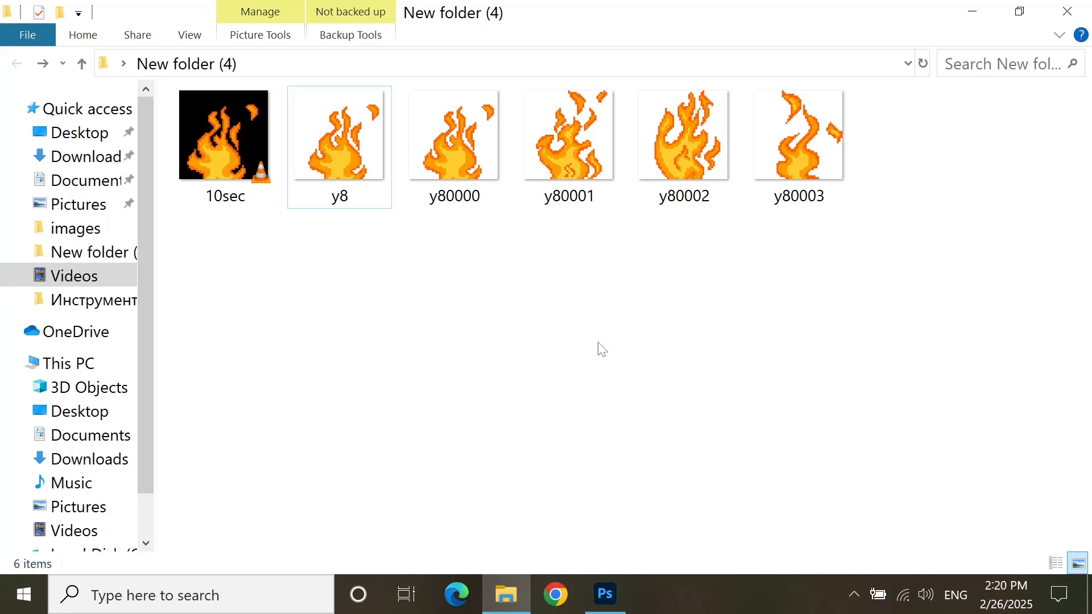
Step: Return to Photoshop and convert the frame animation to a video timeline, checking its layer tracks
key(alt+Tab)
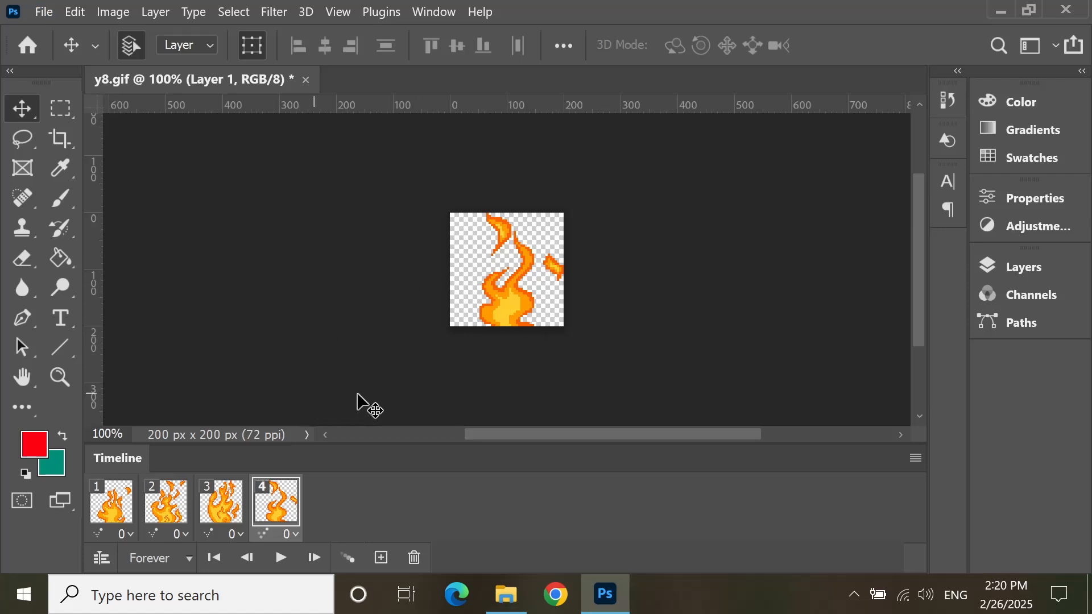
click(101, 560)
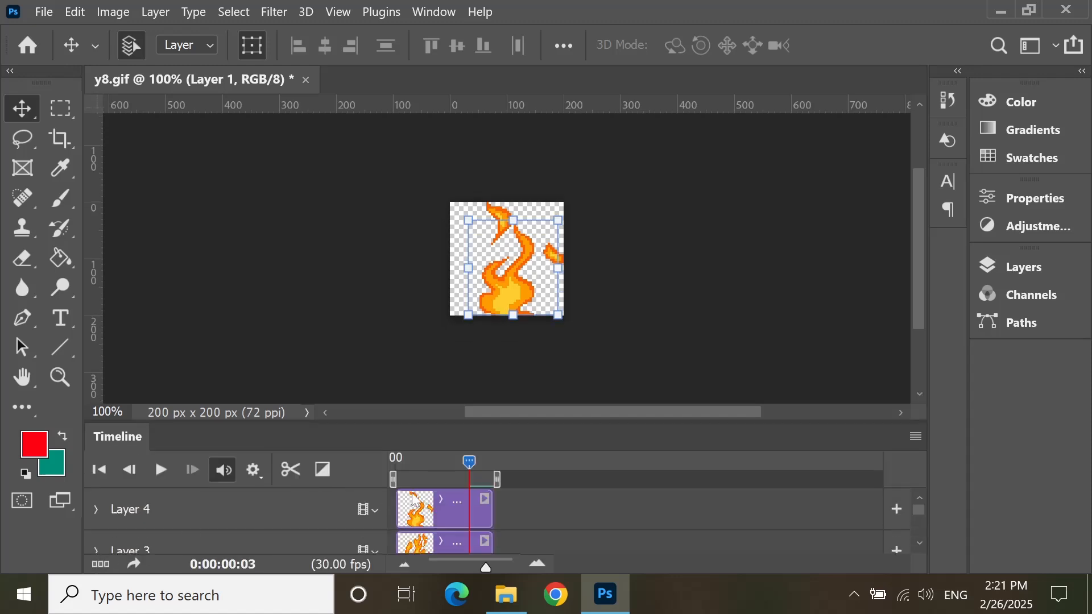
scroll(487, 517, down, 3)
scroll(487, 517, up, 3)
scroll(529, 520, down, 3)
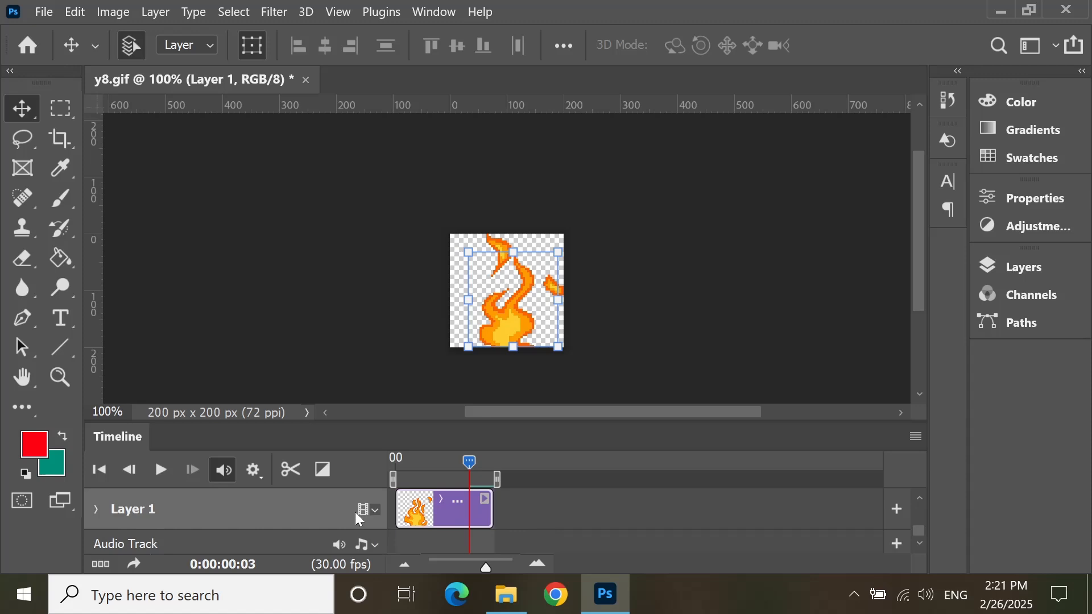
scroll(549, 531, up, 3)
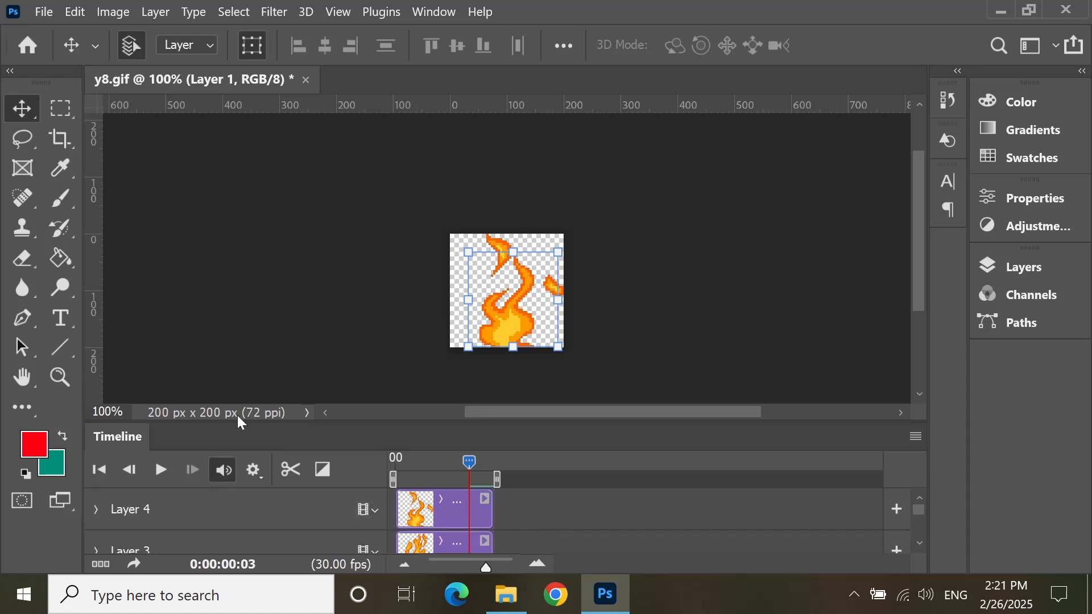
scroll(544, 519, down, 3)
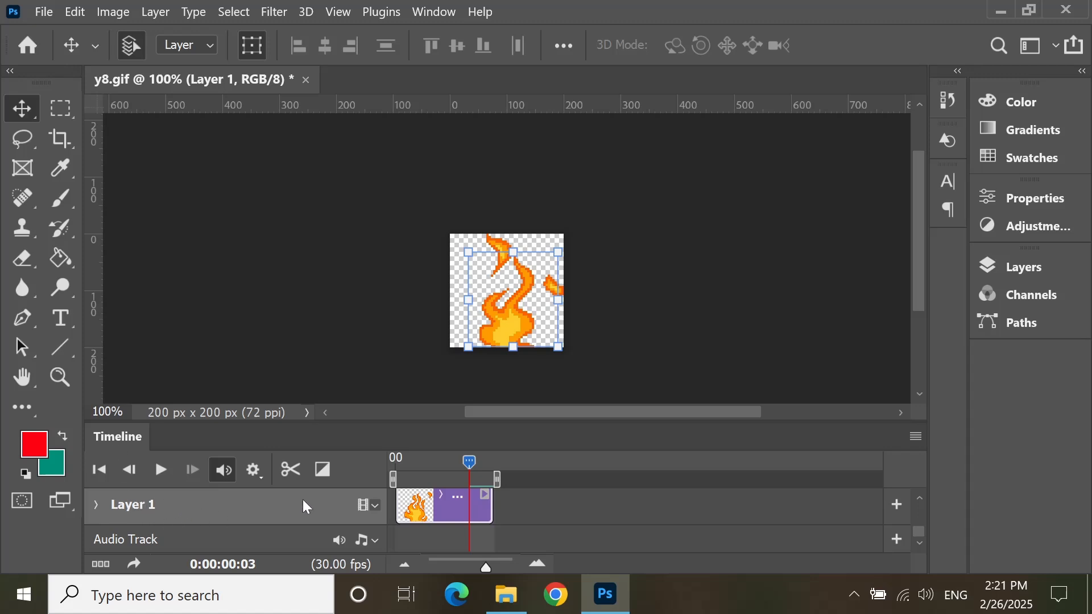
Step: Add the images y80000, y80001, y80002 and y80003 as media to the Layer 1 track
click(367, 506)
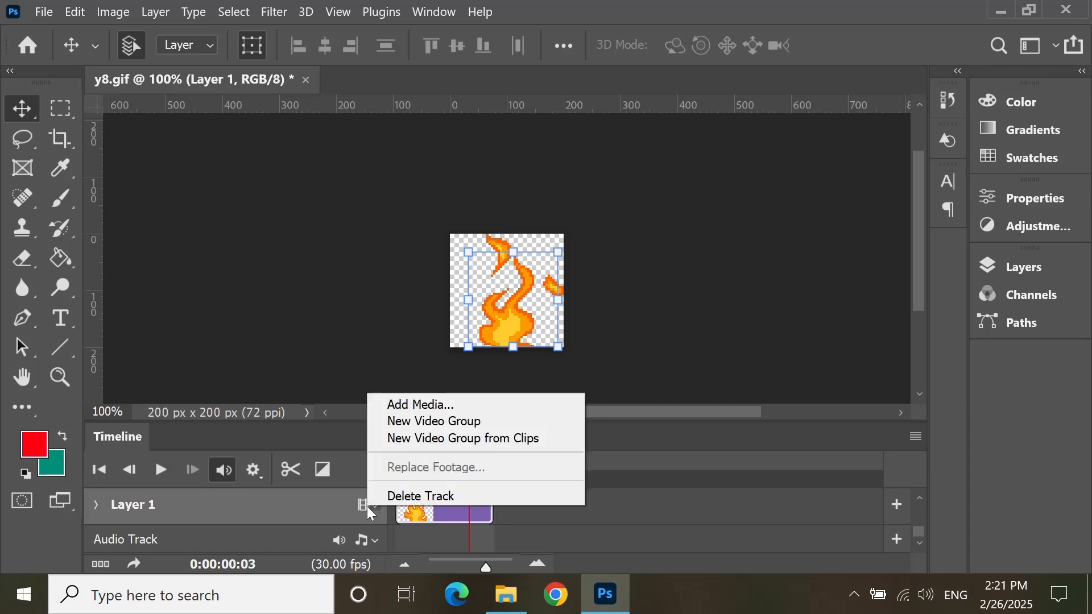
click(442, 407)
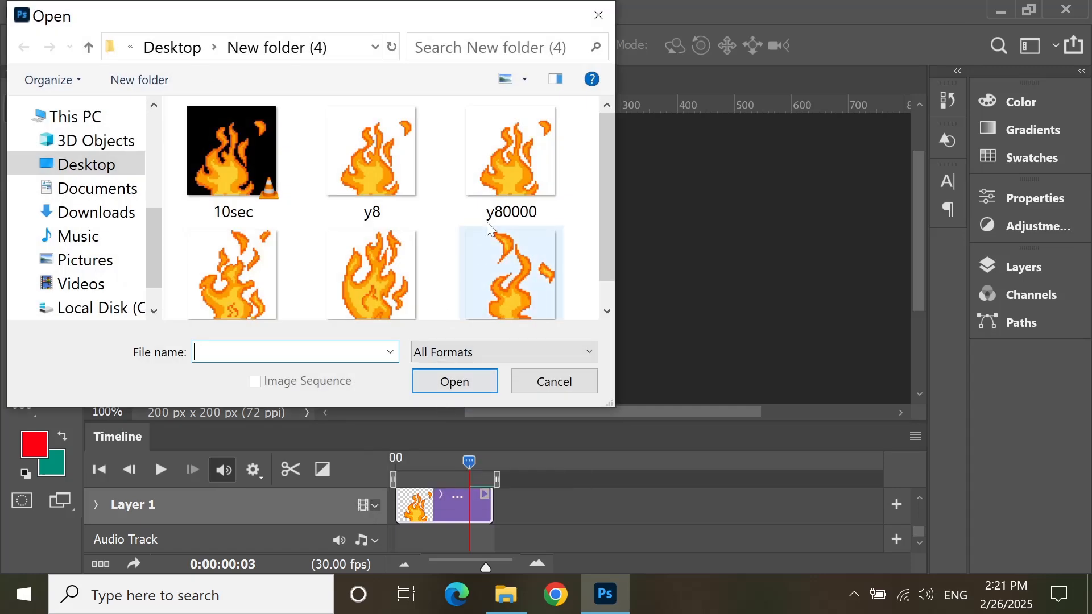
scroll(497, 206, down, 1)
click(510, 139)
shift+click(541, 291)
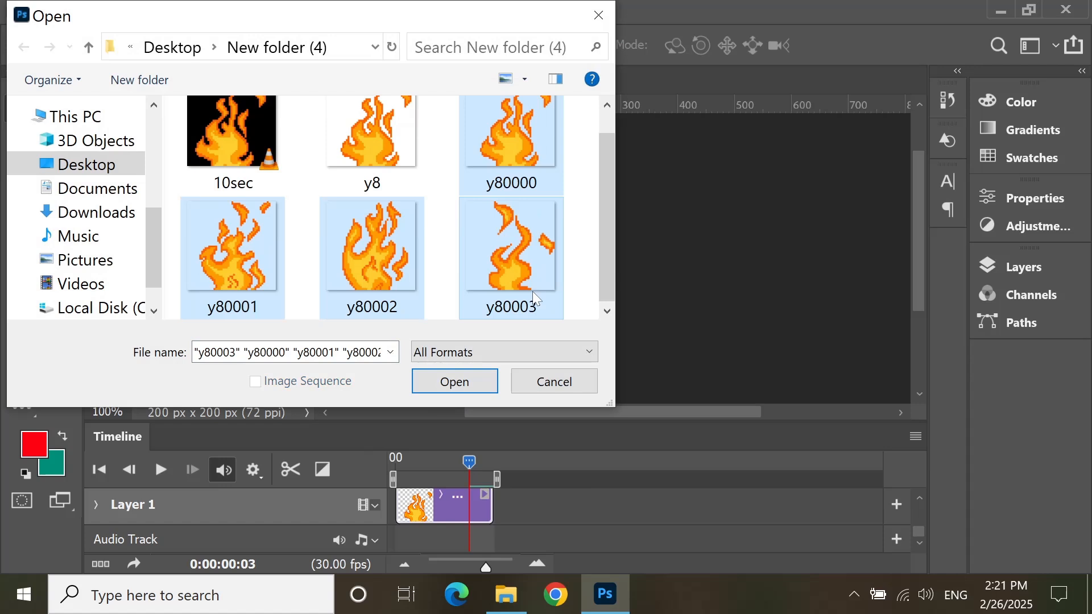
click(471, 381)
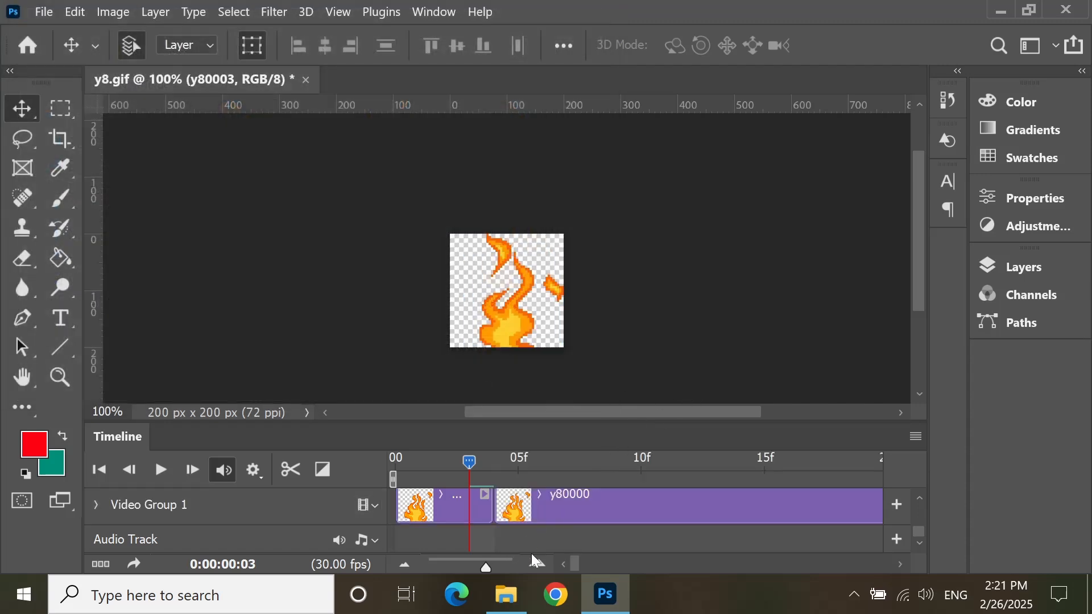
Step: Delete the original GIF layers Layer 4, Layer 3 and Layer 2 from the document
click(474, 517)
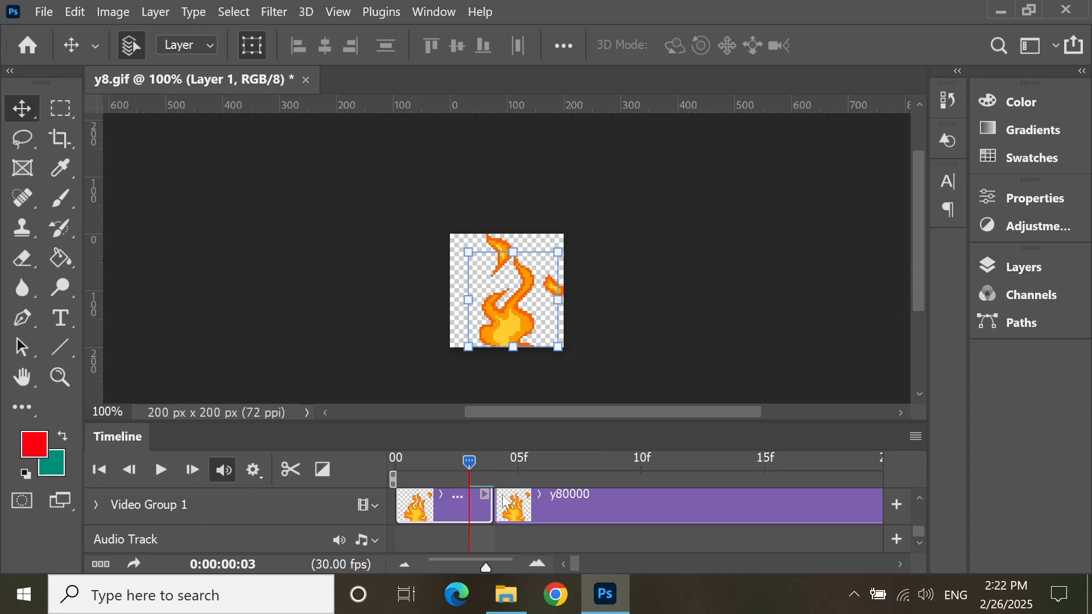
click(1015, 267)
click(863, 405)
scroll(864, 407, down, 3)
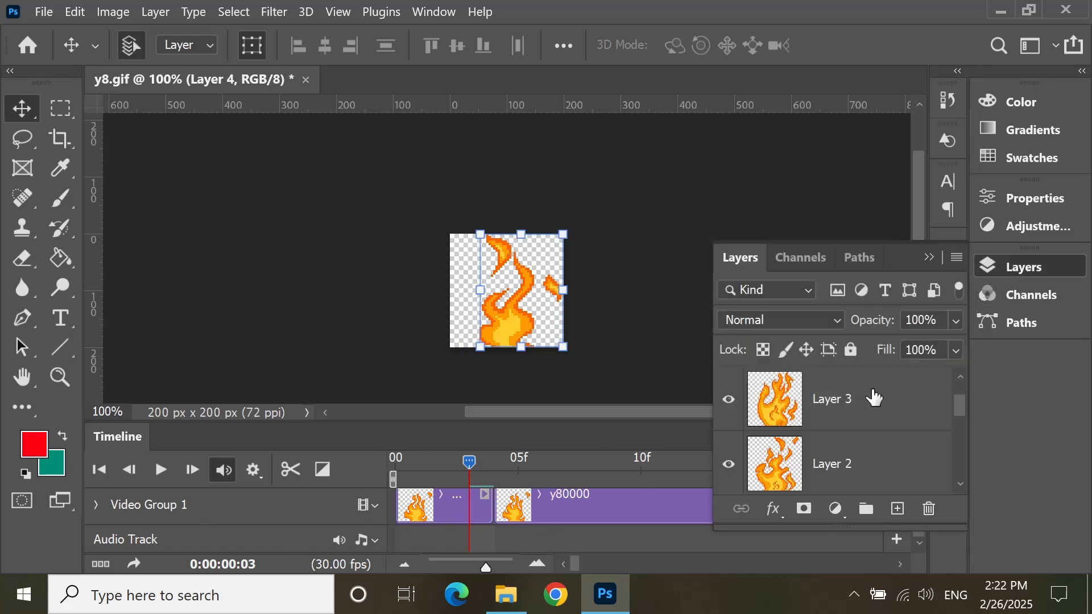
scroll(866, 409, up, 1)
shift+click(867, 410)
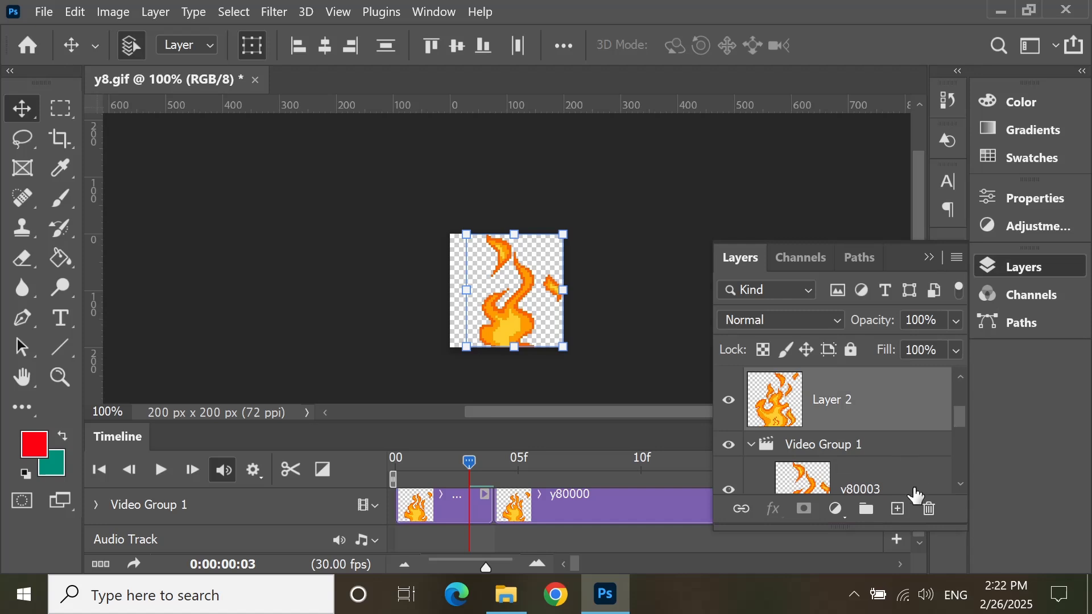
click(929, 509)
click(538, 264)
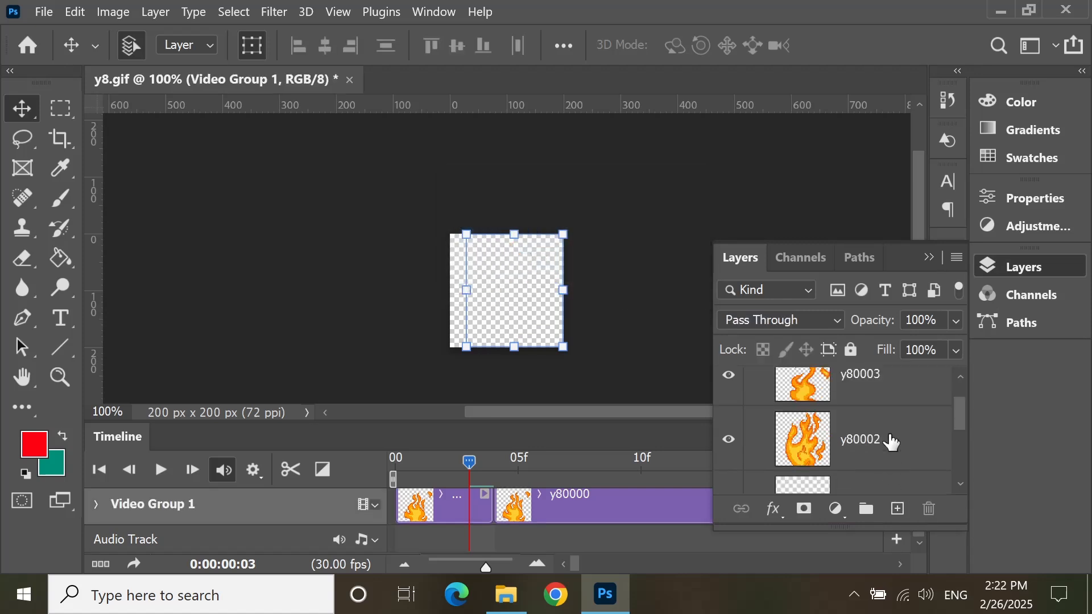
Step: Delete the original Layer 1 from Video Group 1, keeping only the added y8 images
scroll(893, 441, down, 4)
click(897, 486)
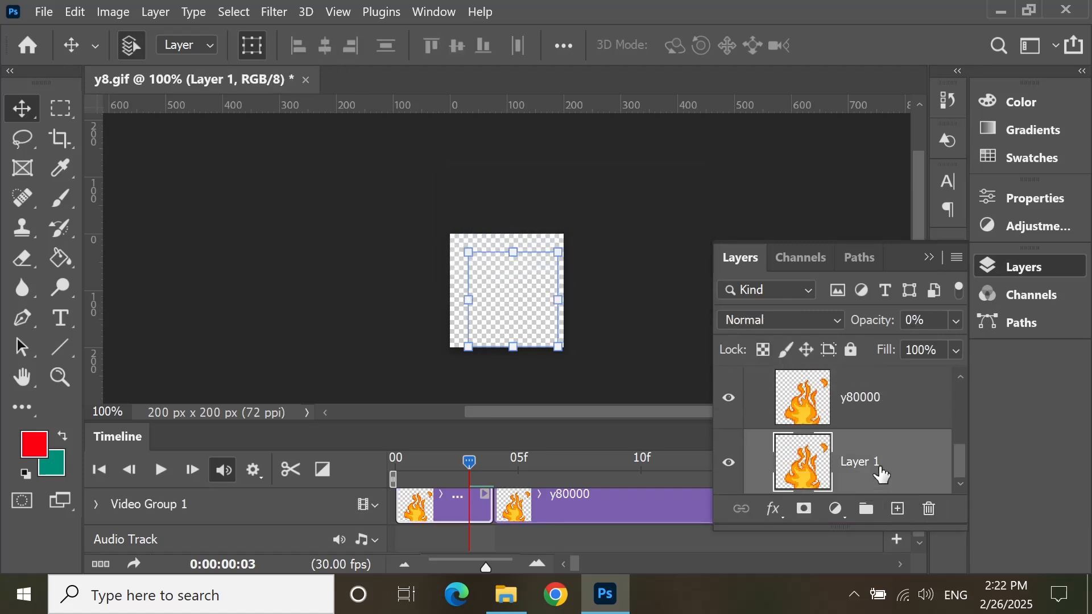
click(929, 509)
click(533, 259)
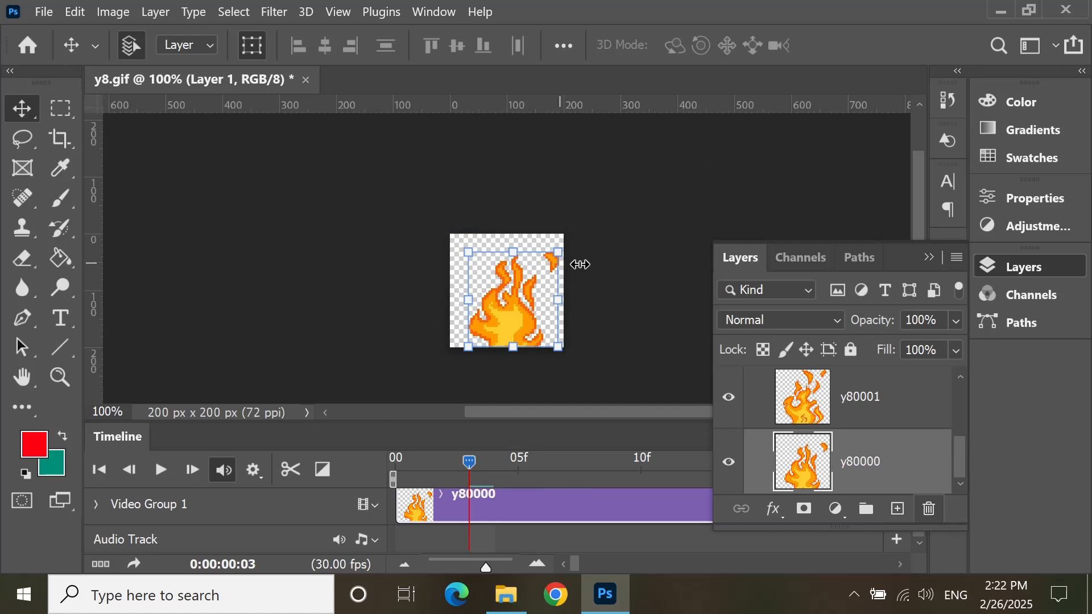
click(929, 257)
scroll(349, 535, up, 1)
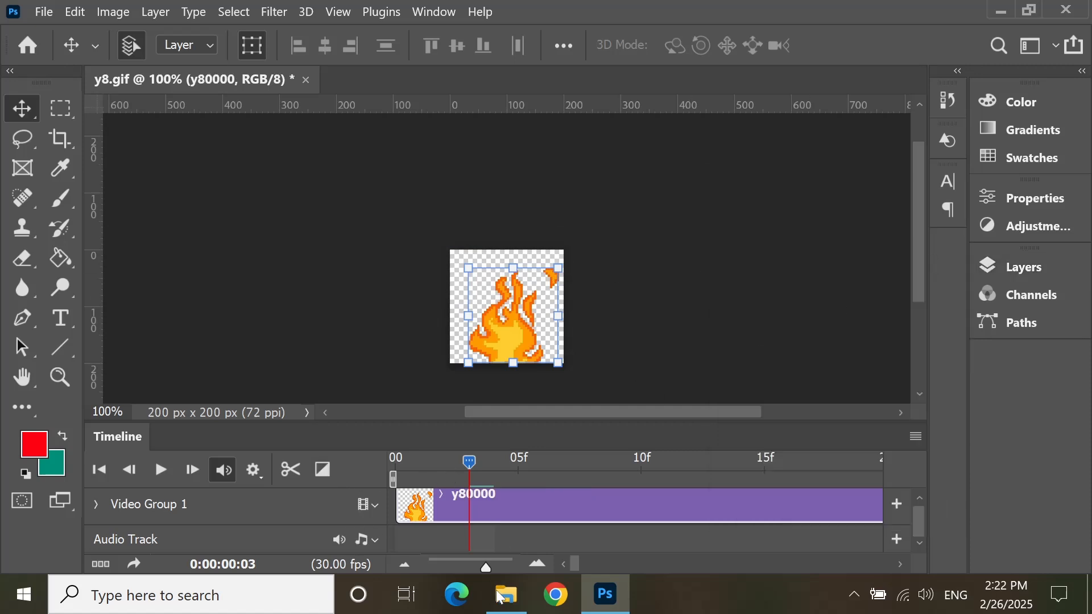
Step: Return the timeline playhead to 0:00:00:00 at the start of the first clip
drag(486, 565, 440, 566)
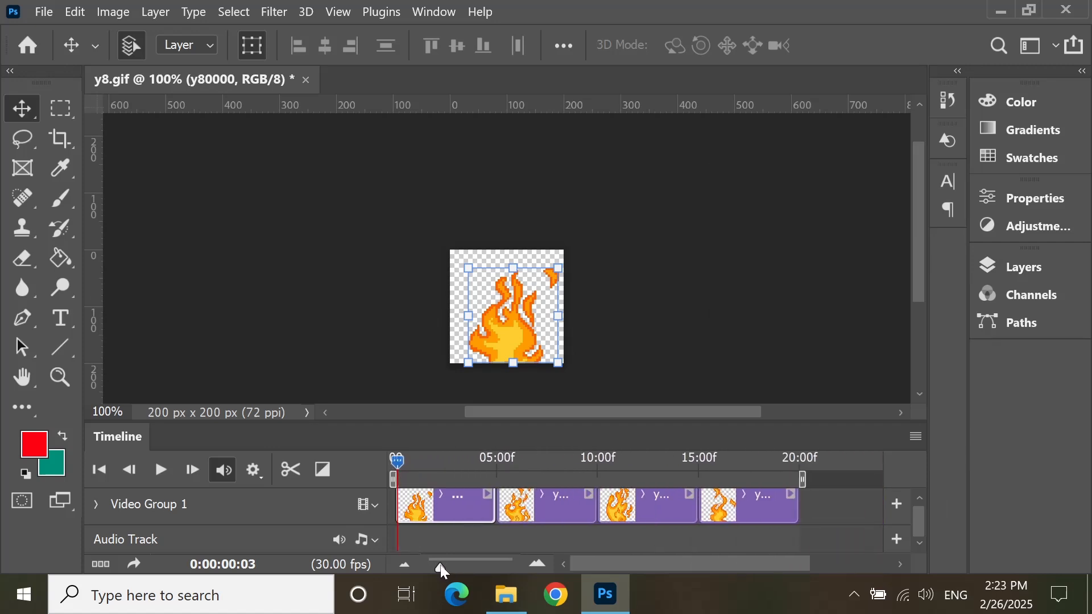
drag(396, 478, 393, 500)
click(534, 505)
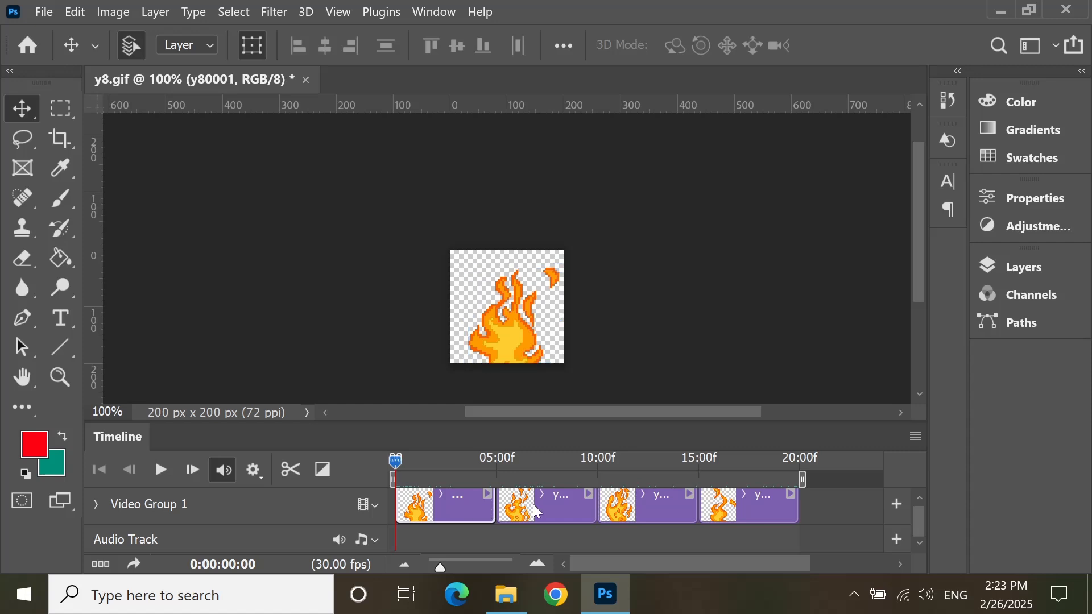
click(473, 507)
click(552, 514)
click(469, 505)
click(528, 507)
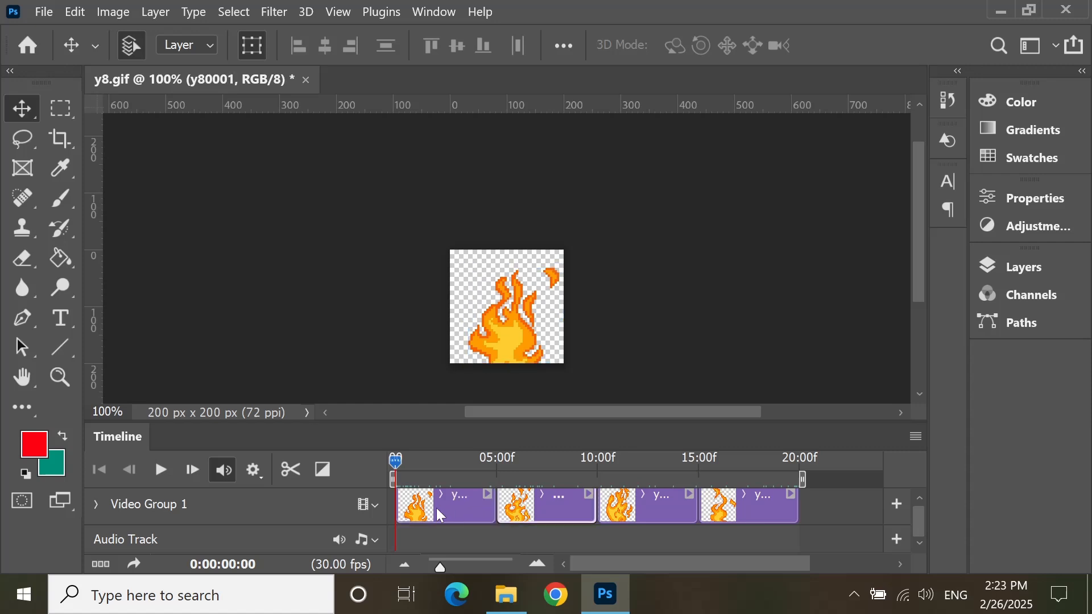
Step: Trim the clips y80000, y80001, y80002 and y80003 to one frame each
click(455, 510)
drag(492, 513, 390, 513)
click(449, 517)
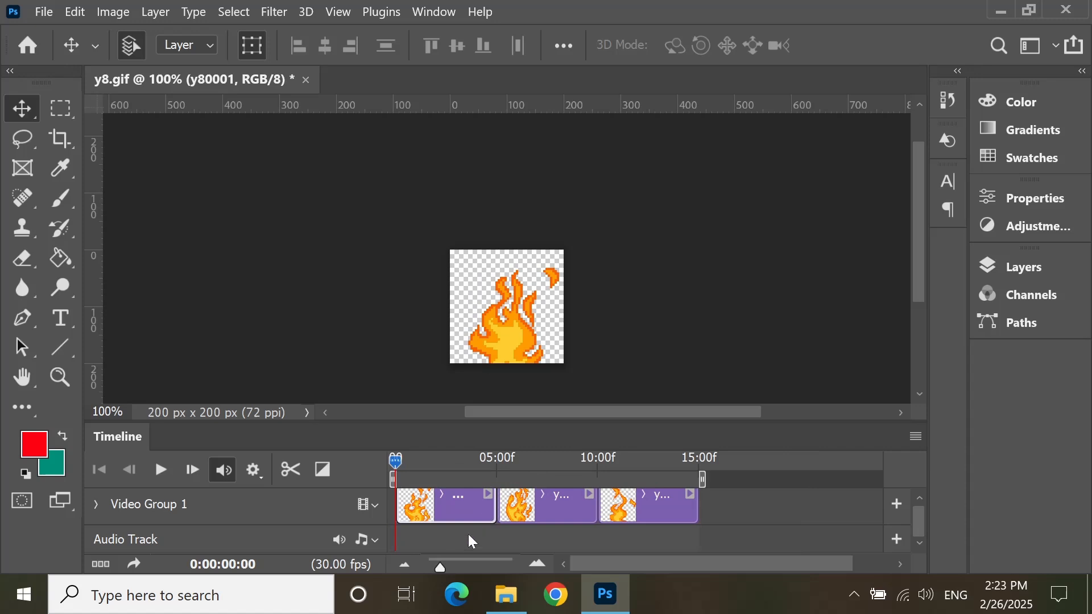
drag(492, 512, 378, 509)
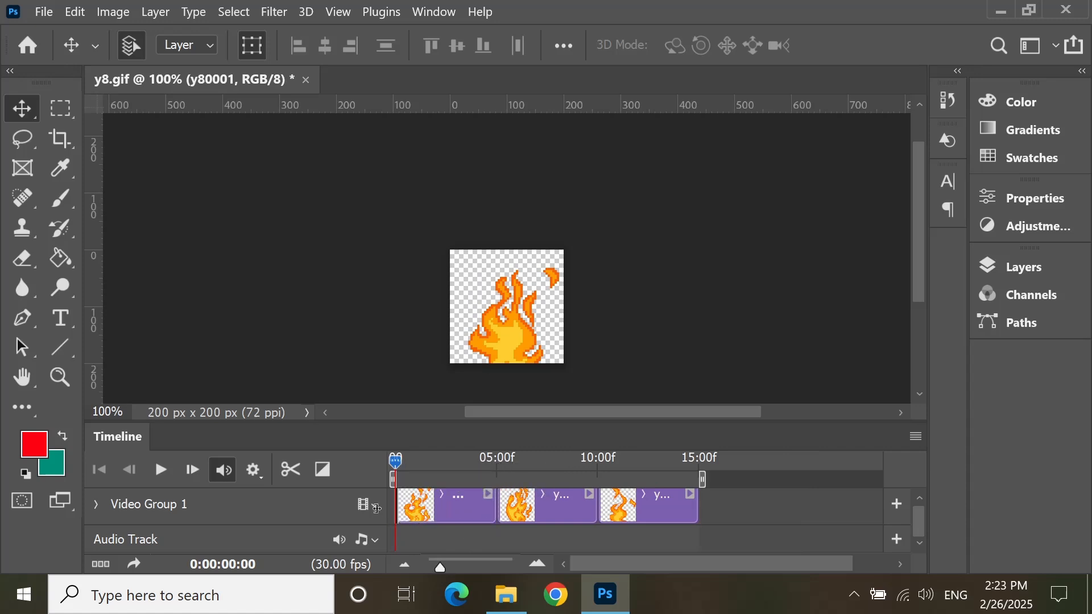
click(467, 501)
drag(494, 512, 399, 513)
click(460, 515)
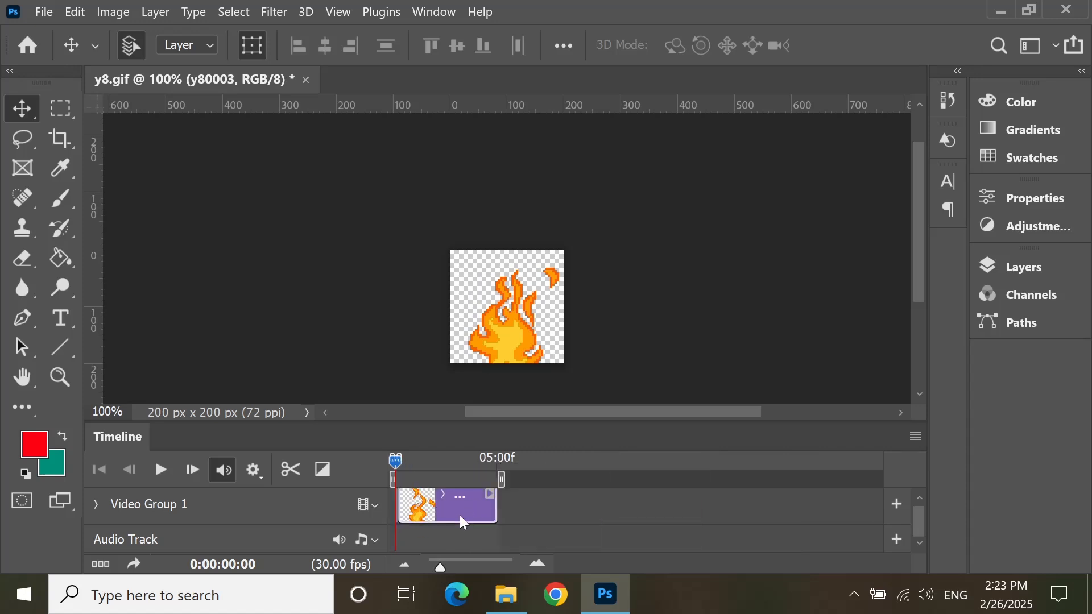
drag(495, 513, 399, 513)
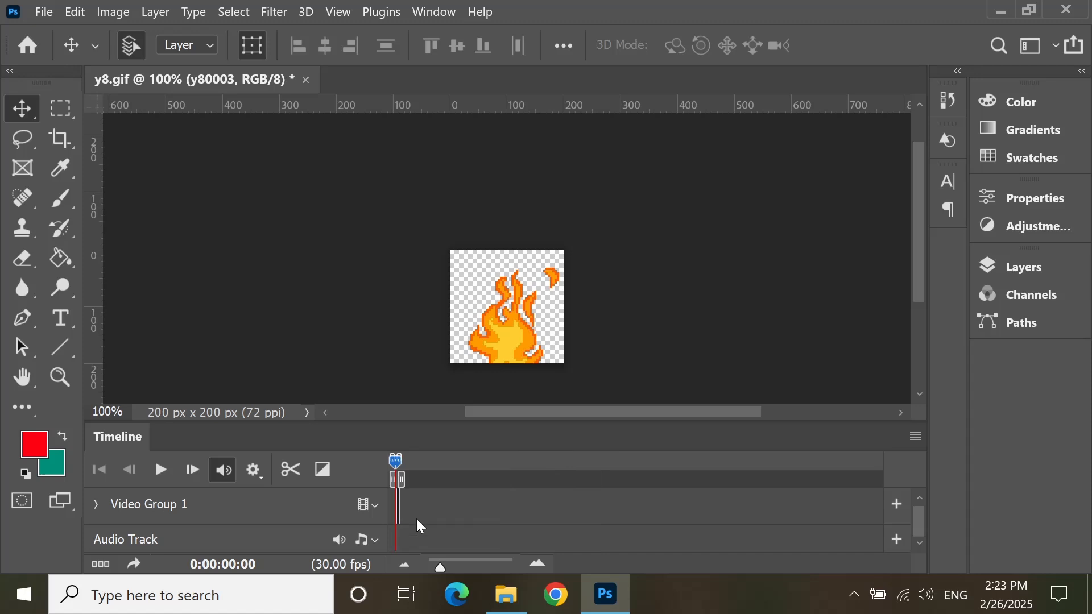
Step: Extend the y80000 and y80001 clips to a duration of three frames each
drag(445, 573, 504, 561)
click(422, 514)
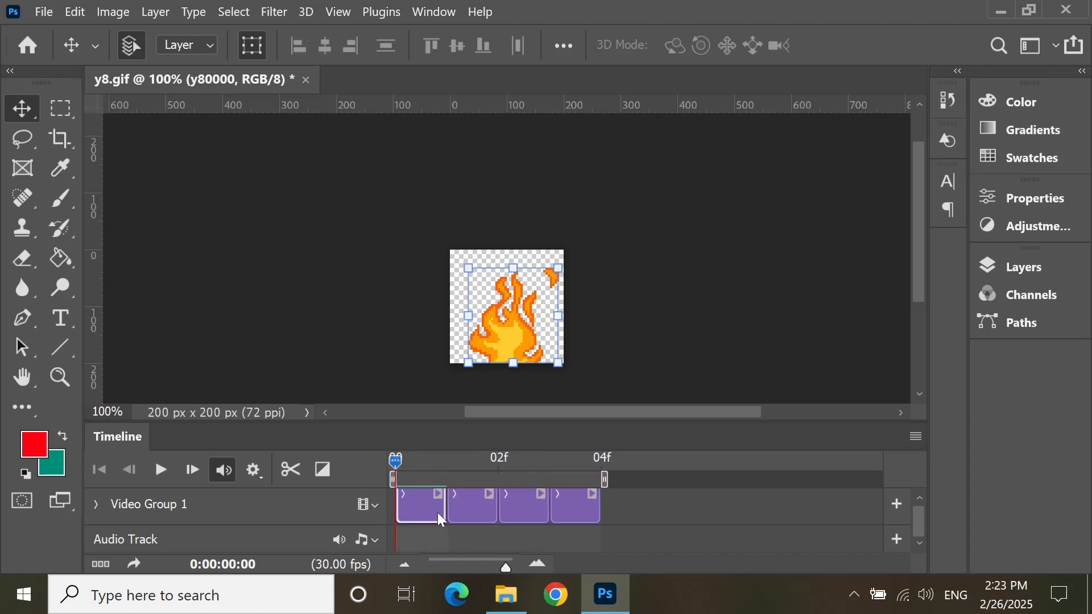
drag(445, 506, 531, 510)
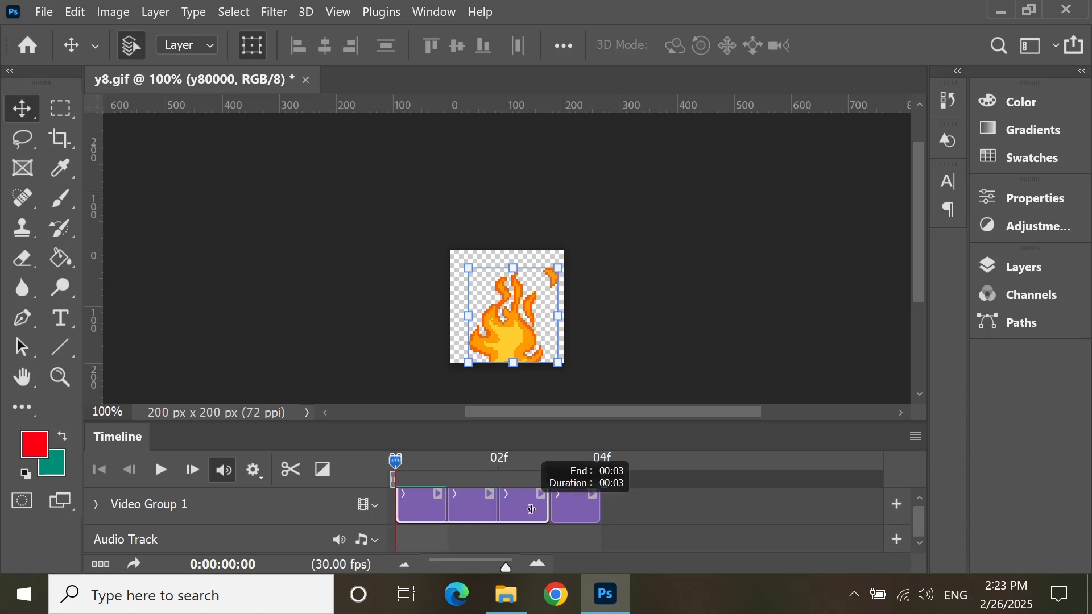
drag(532, 509, 548, 509)
click(592, 512)
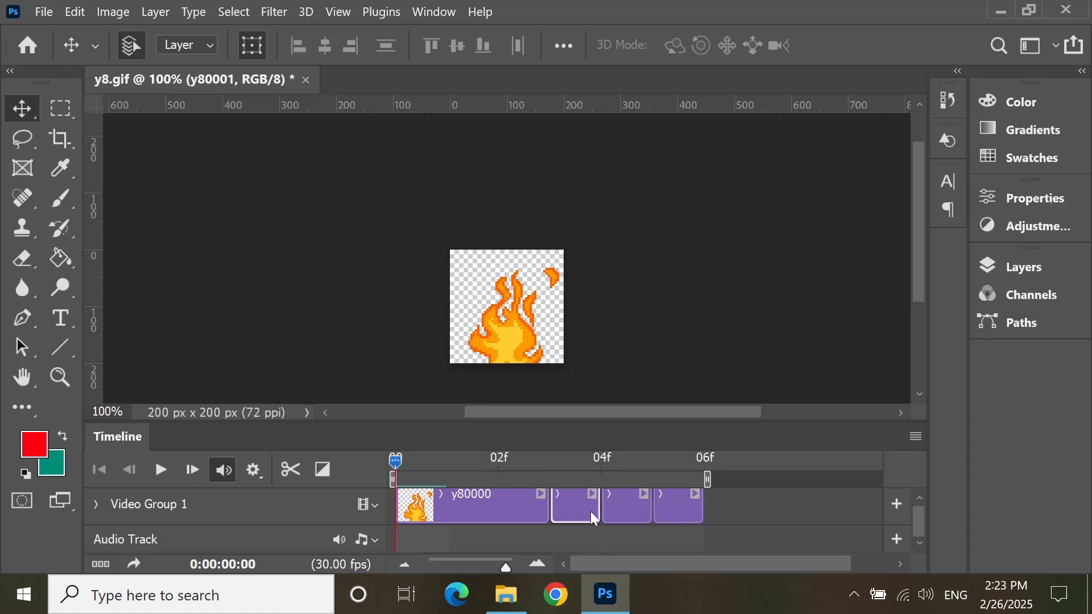
drag(600, 512, 829, 506)
Step: Lengthen the y80002 and y80003 clips to three frames each, ending the animation at 12 frames
click(748, 512)
drag(722, 564, 770, 549)
click(721, 520)
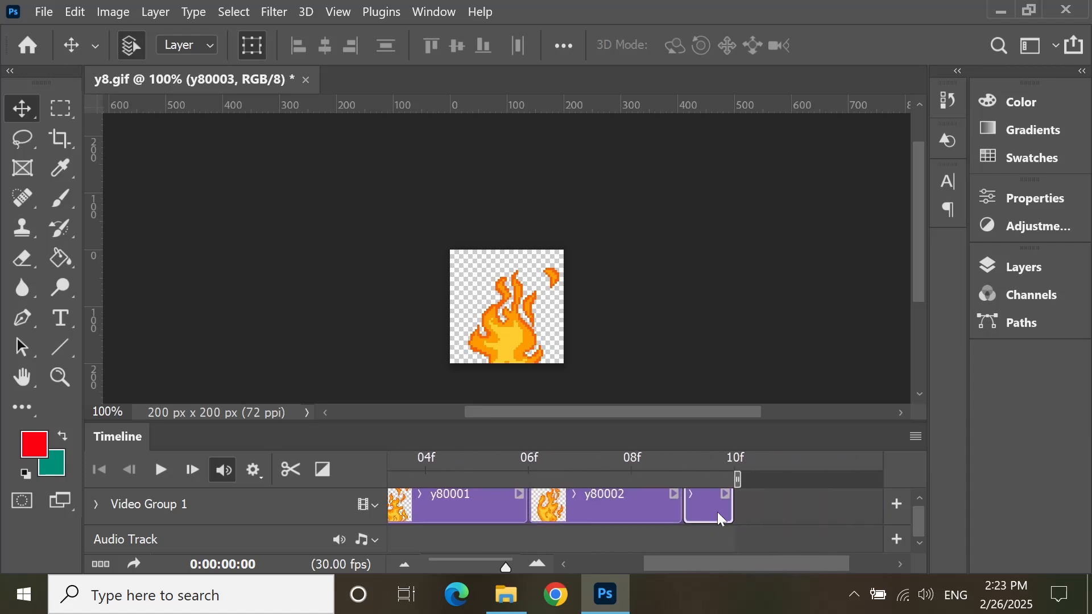
drag(733, 511, 837, 511)
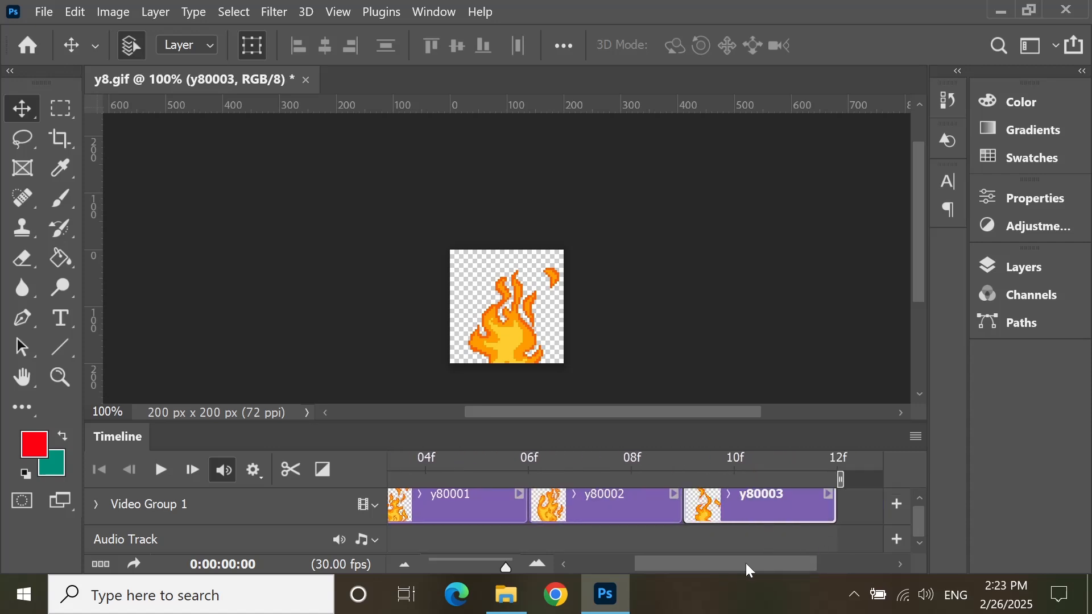
drag(749, 569, 524, 524)
drag(428, 466, 361, 446)
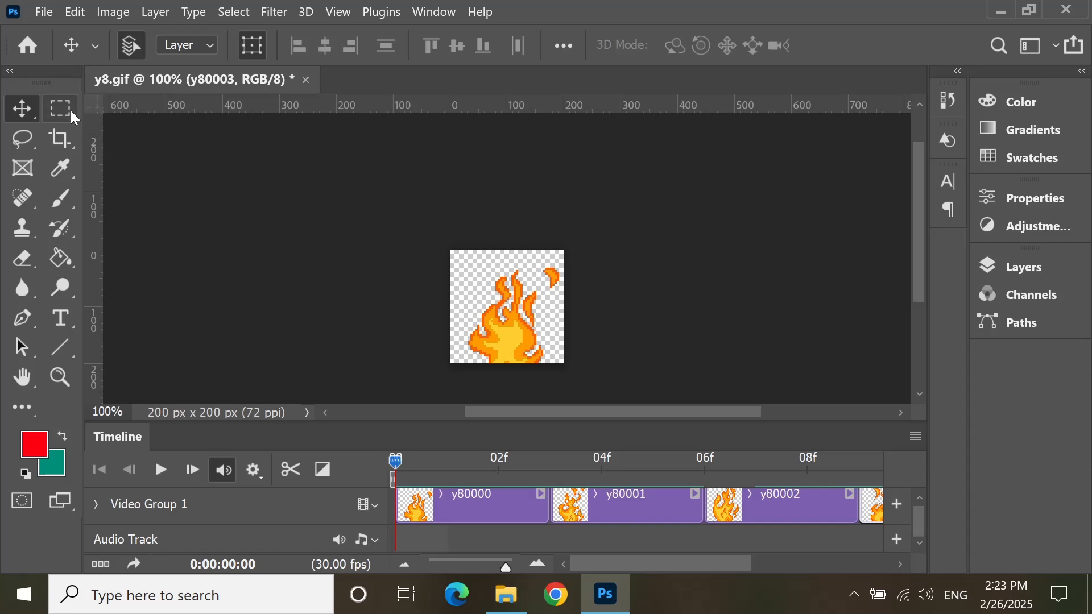
Step: Start a video render using Adobe Media Encoder and set its format to QuickTime
click(47, 12)
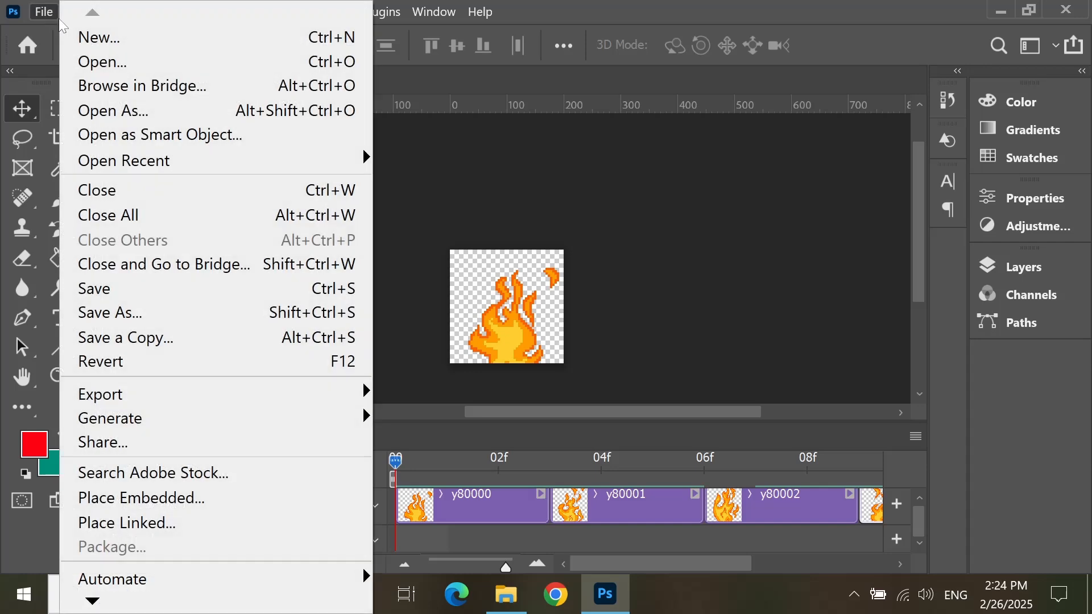
mouse_move(157, 392)
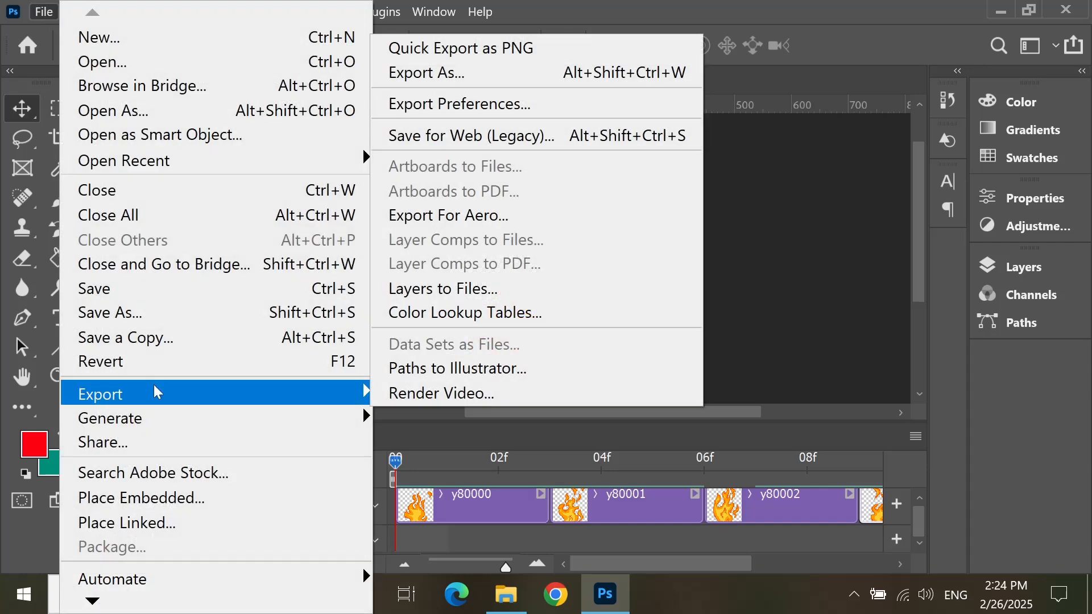
click(431, 396)
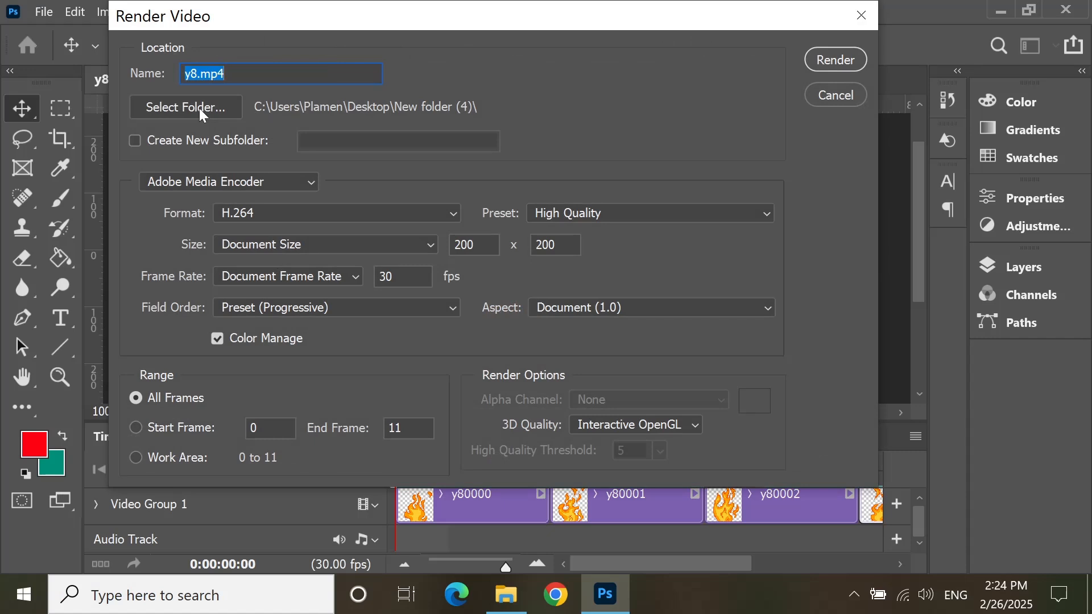
click(267, 186)
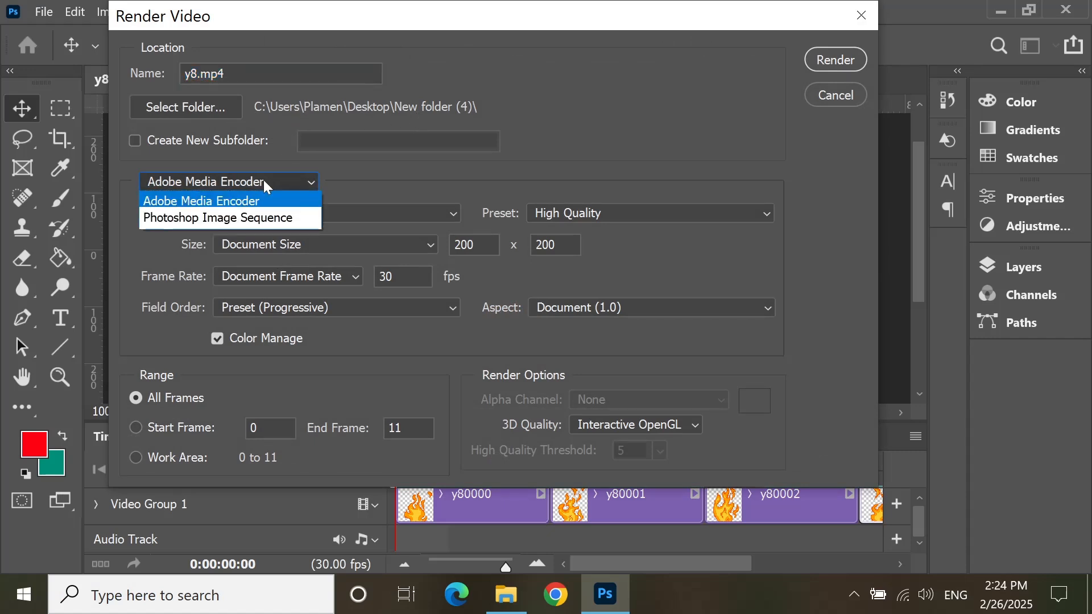
click(255, 219)
click(258, 176)
click(254, 201)
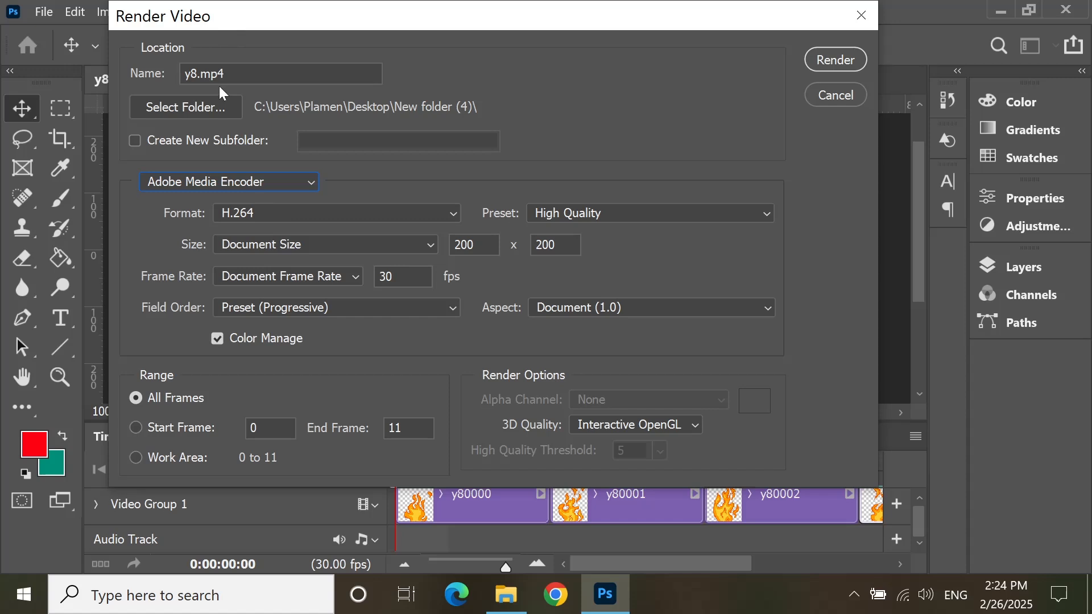
click(326, 219)
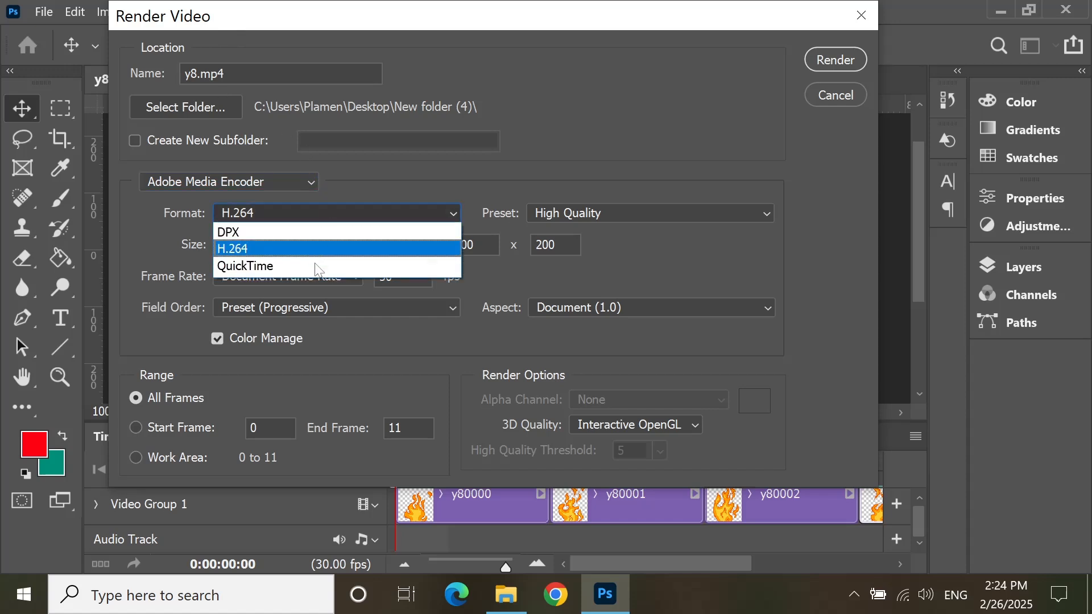
click(313, 265)
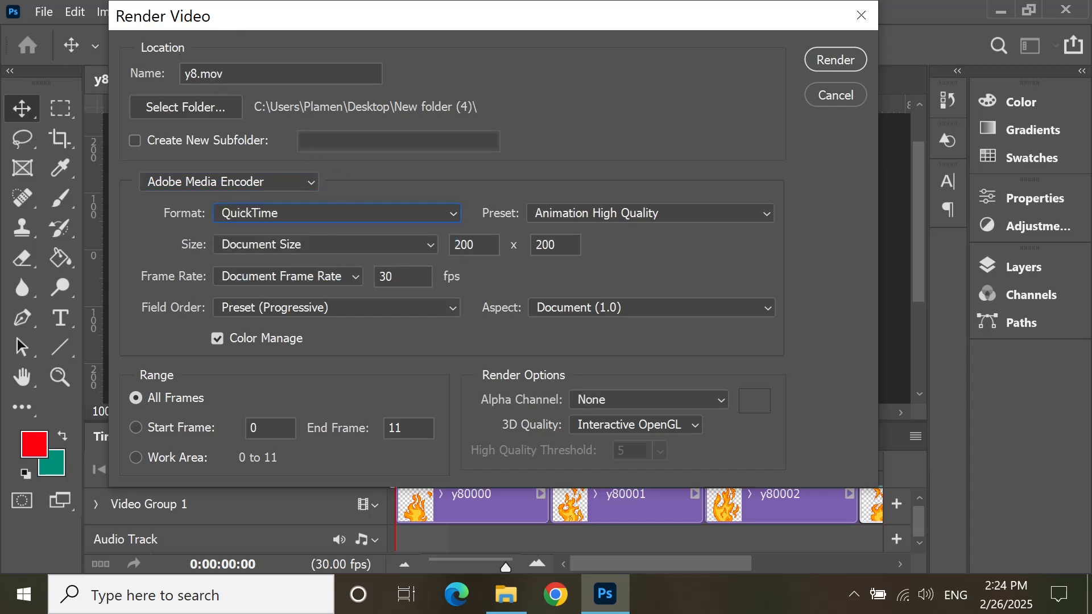
Step: Set the alpha channel to Straight - Unmatted and render the video as y8.mov
click(318, 75)
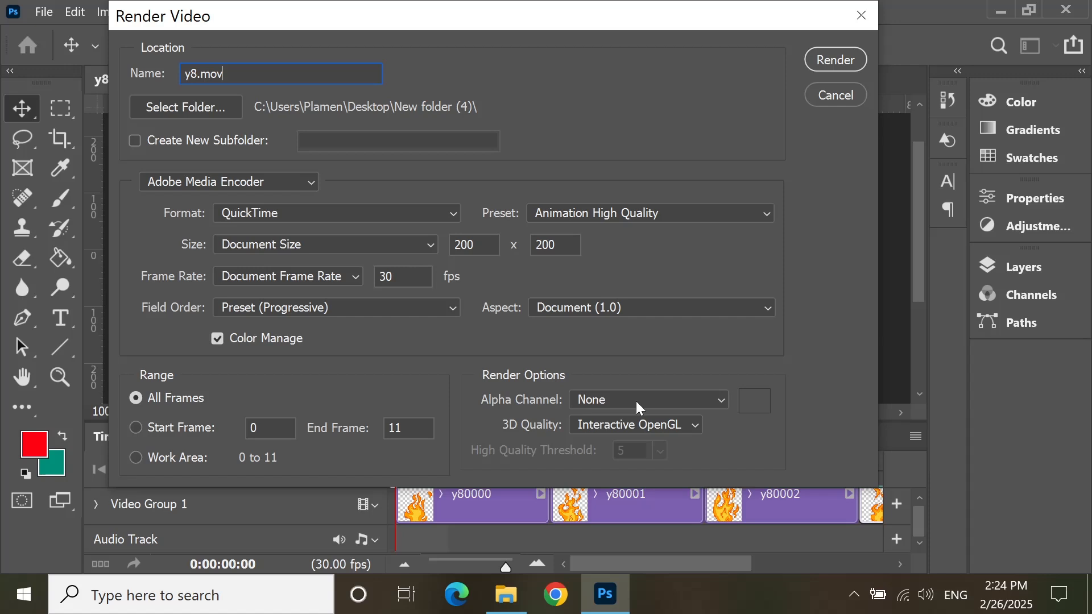
click(663, 398)
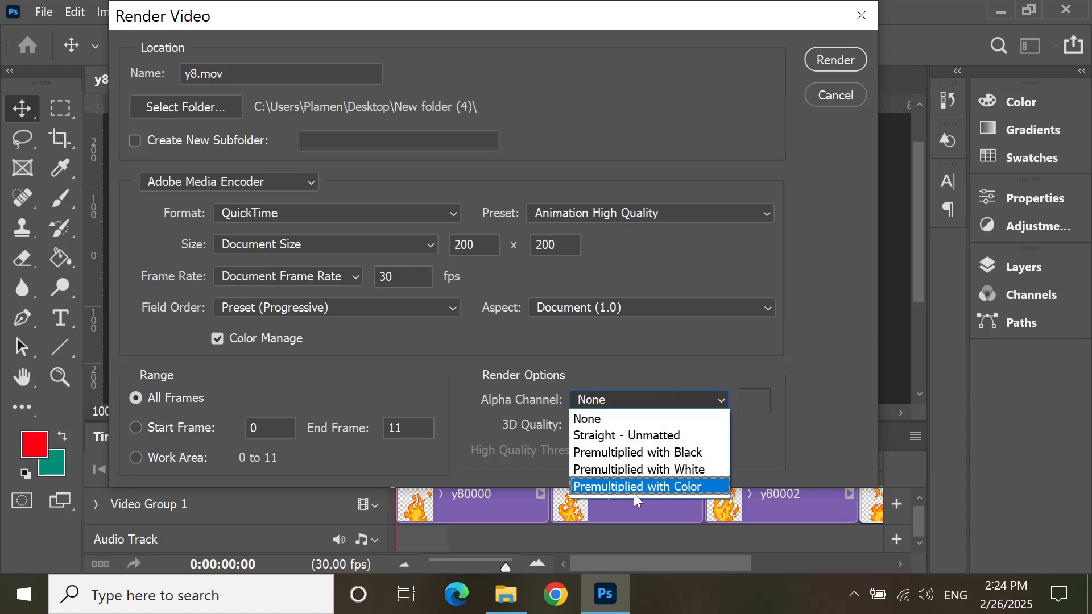
click(650, 436)
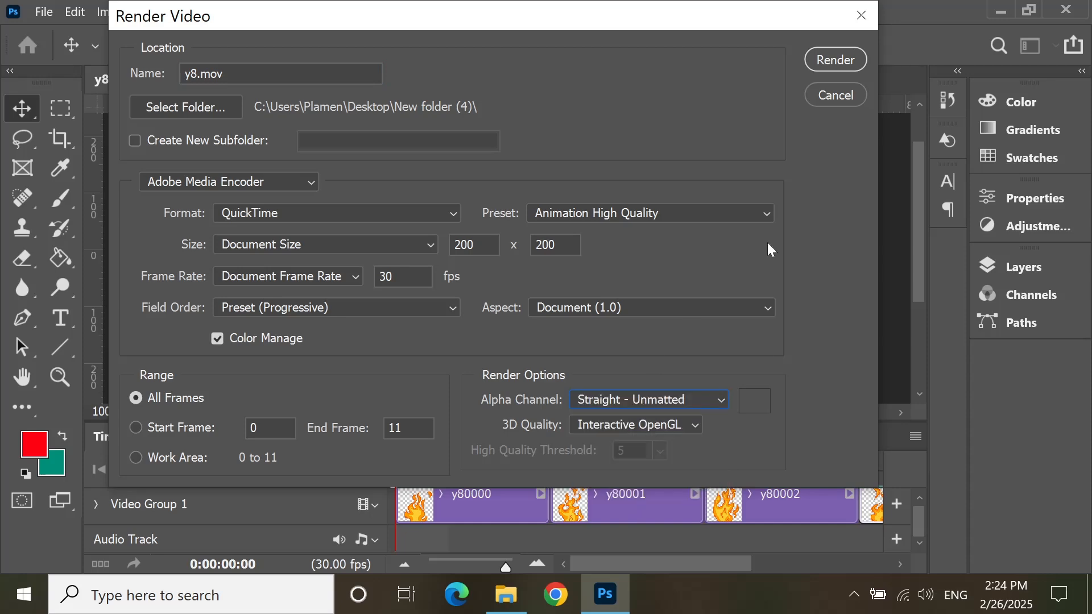
click(824, 62)
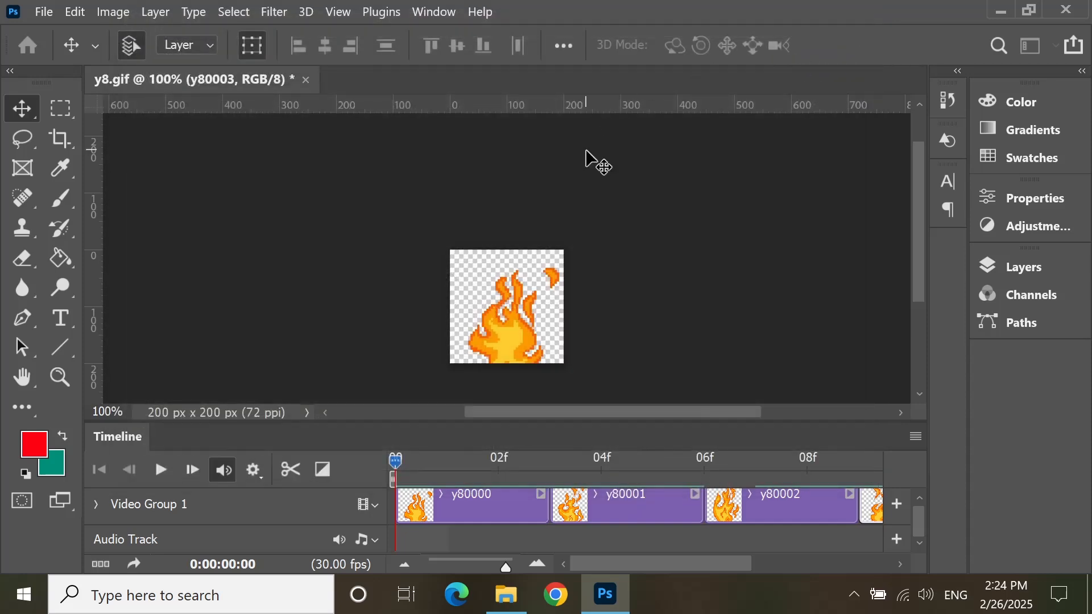
Step: Switch to File Explorer and examine the rendered y8 MOV file in New folder (4)
click(506, 594)
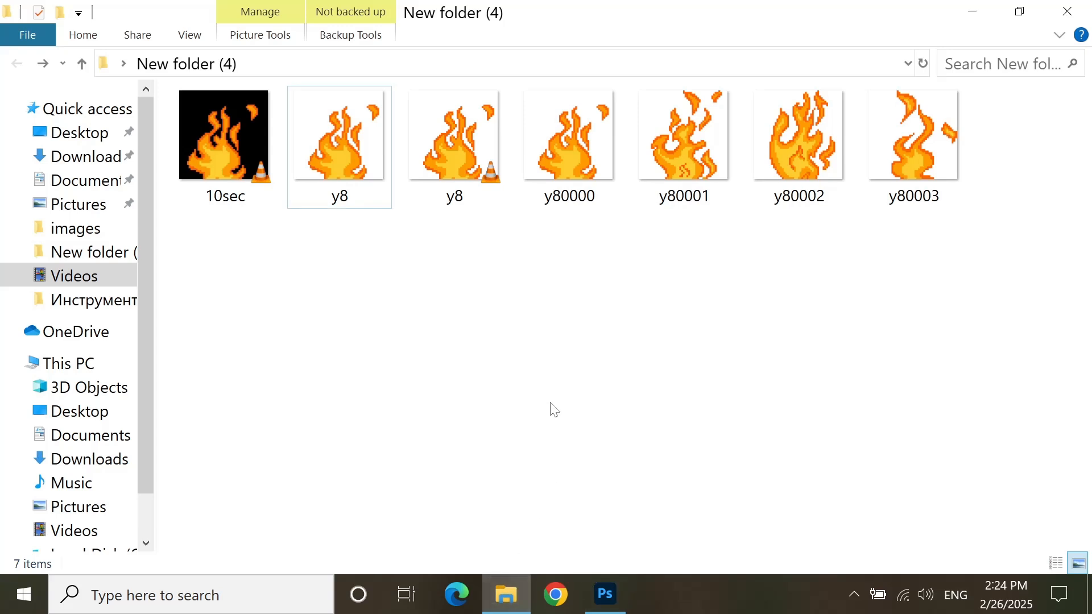
key(Right)
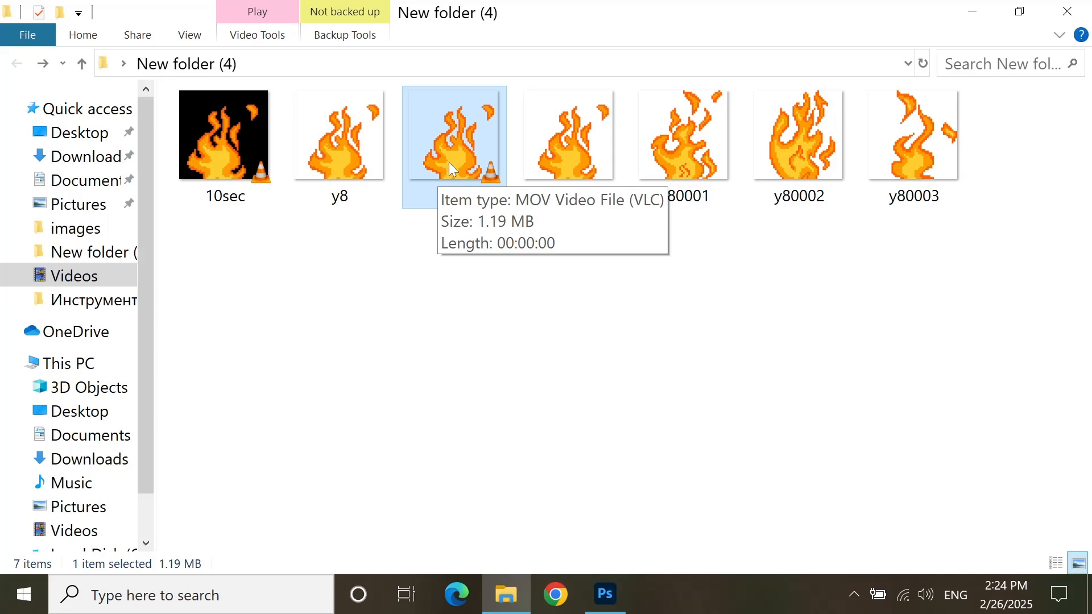
click(442, 219)
click(453, 196)
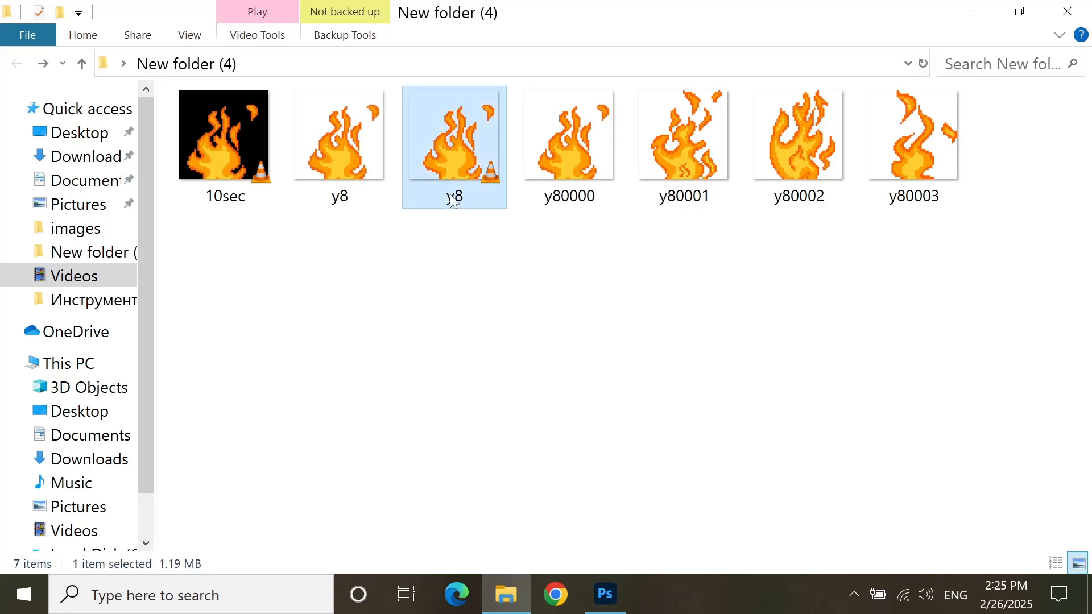
click(460, 408)
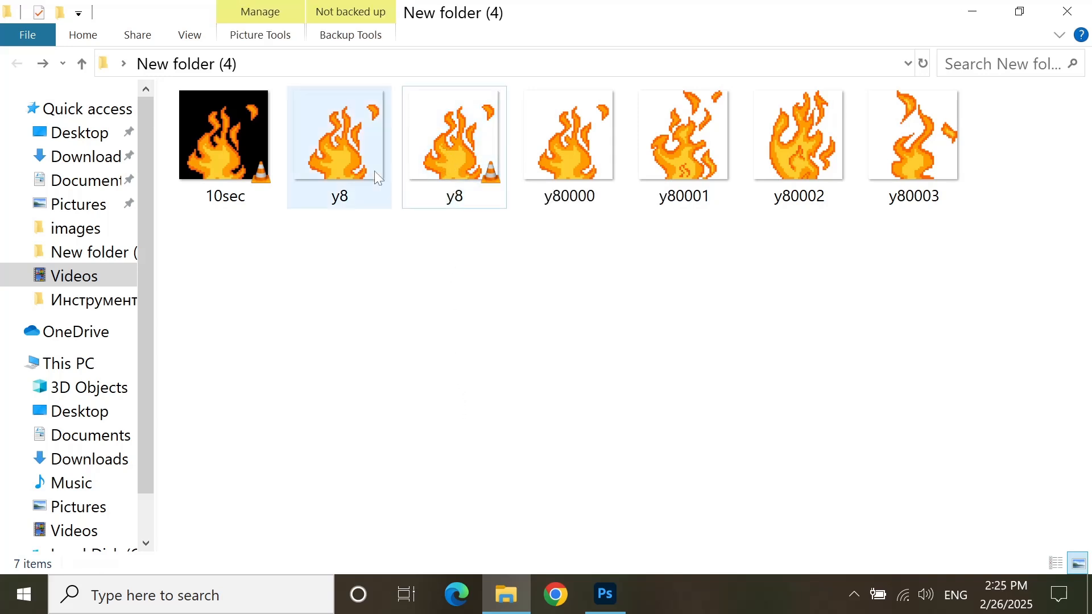
Step: Open the rendered y8 MOV file in a different media player and place its window clear of the file thumbnails
click(451, 152)
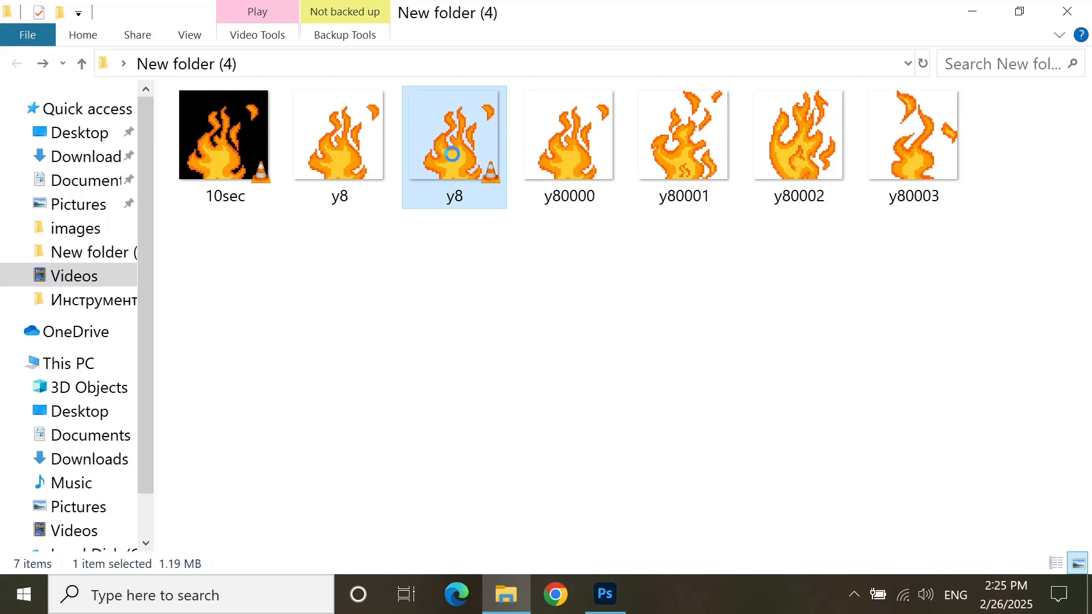
right_click(455, 149)
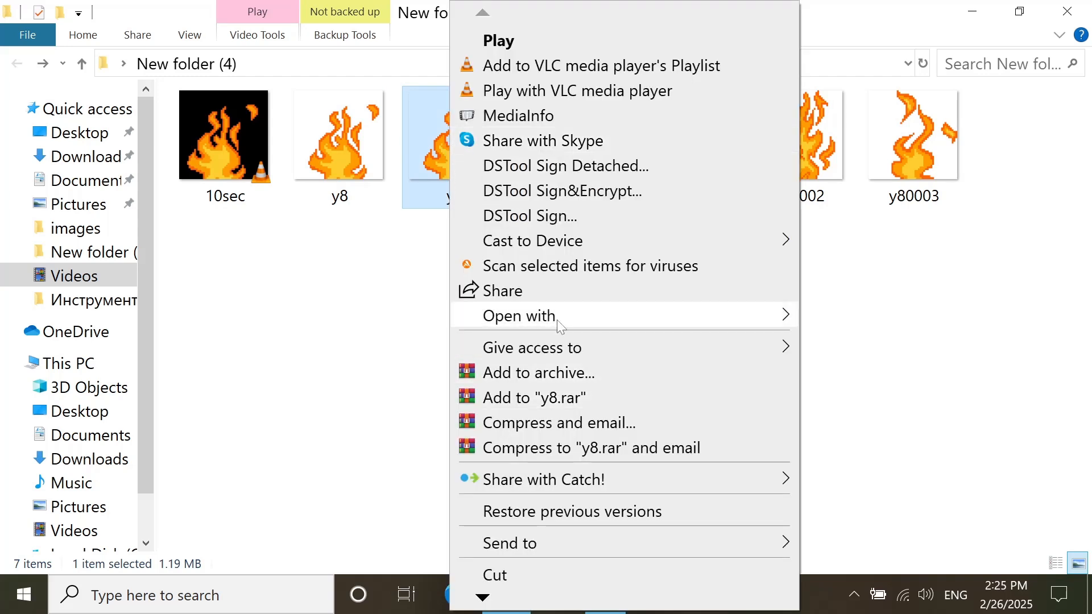
mouse_move(463, 318)
click(348, 367)
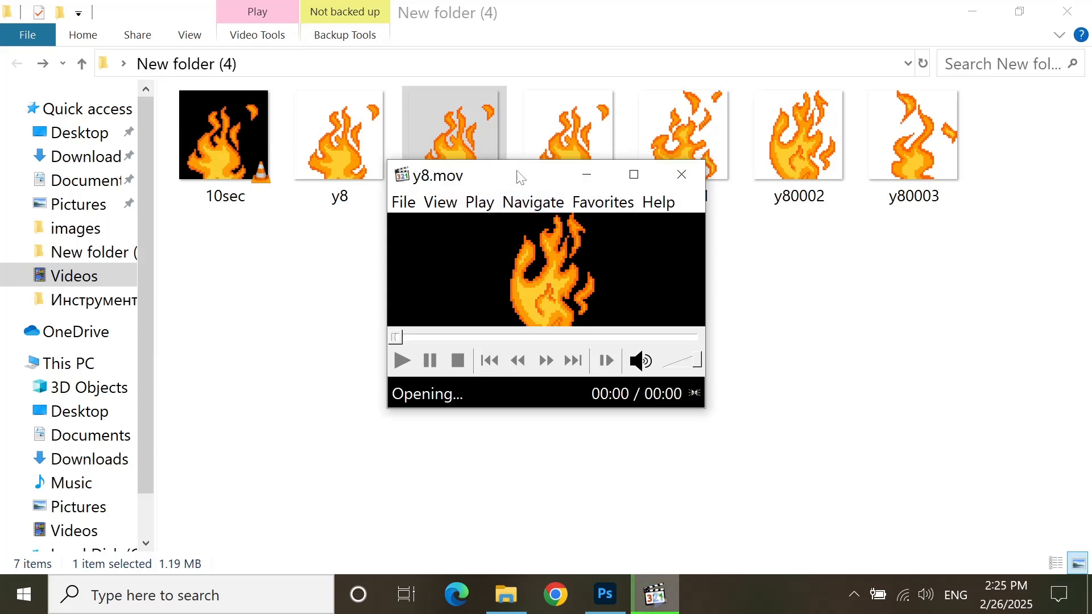
drag(528, 183, 750, 166)
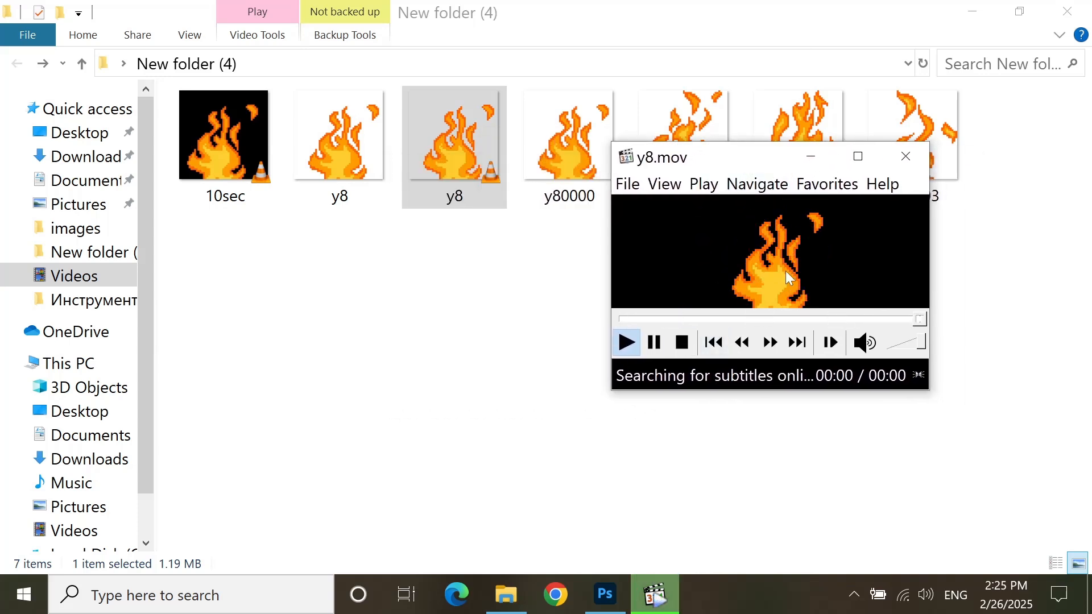
Step: Open y8.gif alongside the playing y8.mov, compare the two flame animations, and close both viewers
double_click(350, 155)
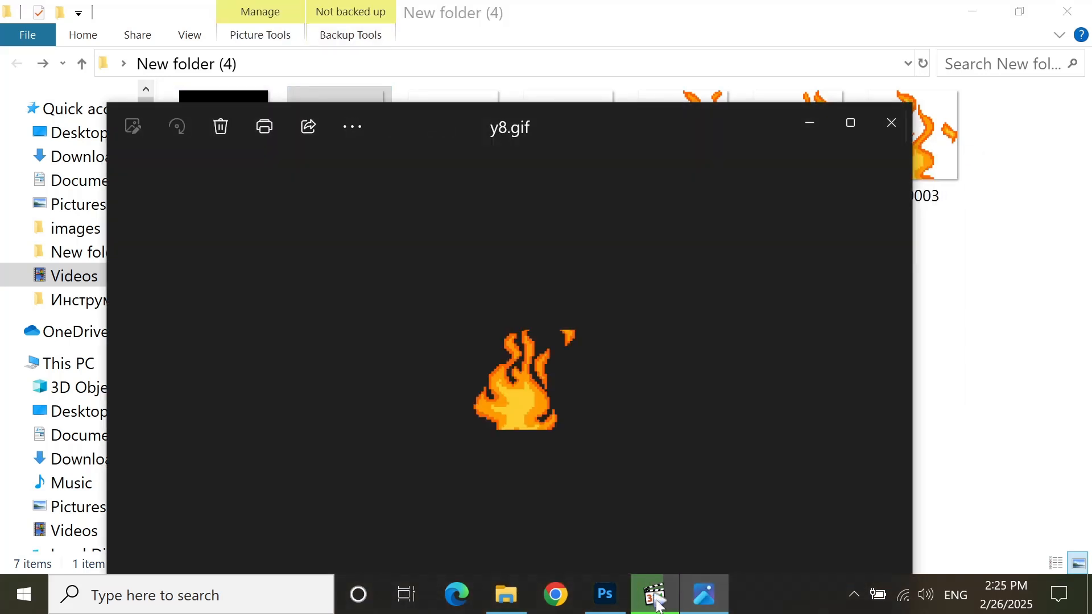
click(653, 593)
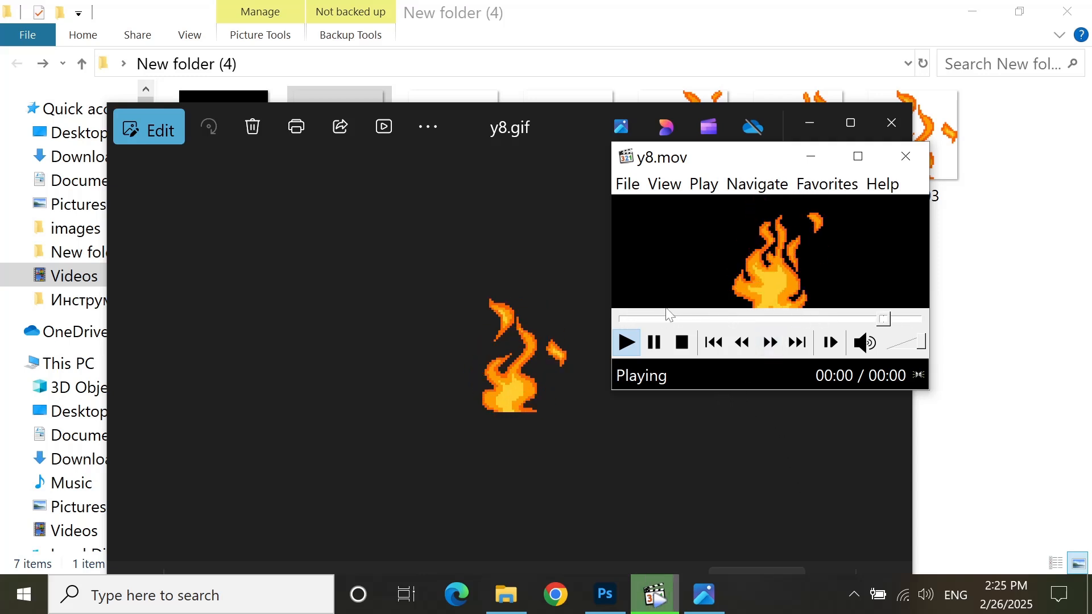
click(703, 265)
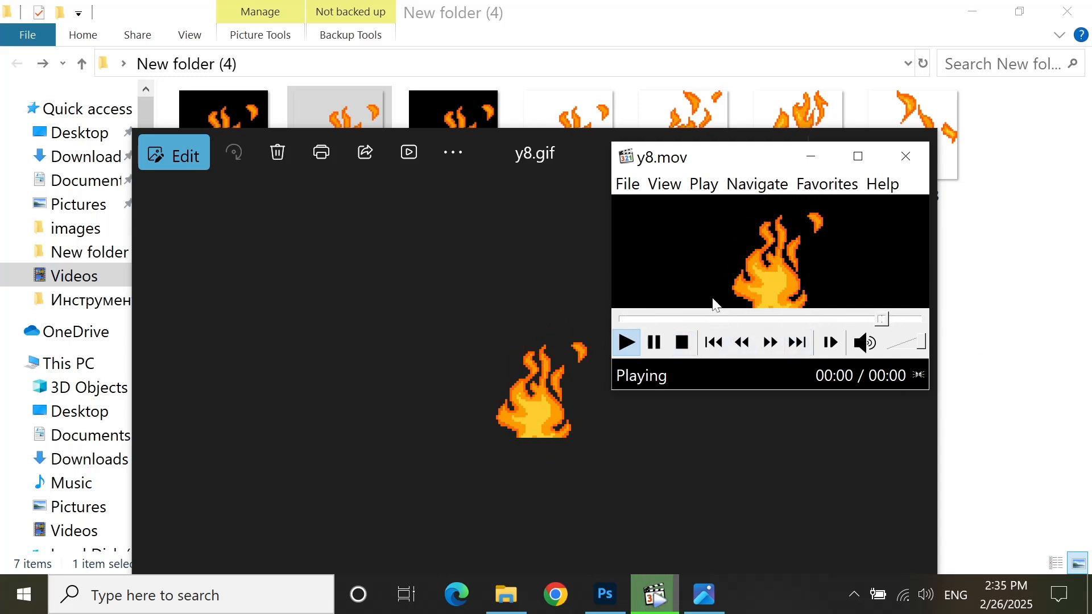
click(906, 157)
click(915, 149)
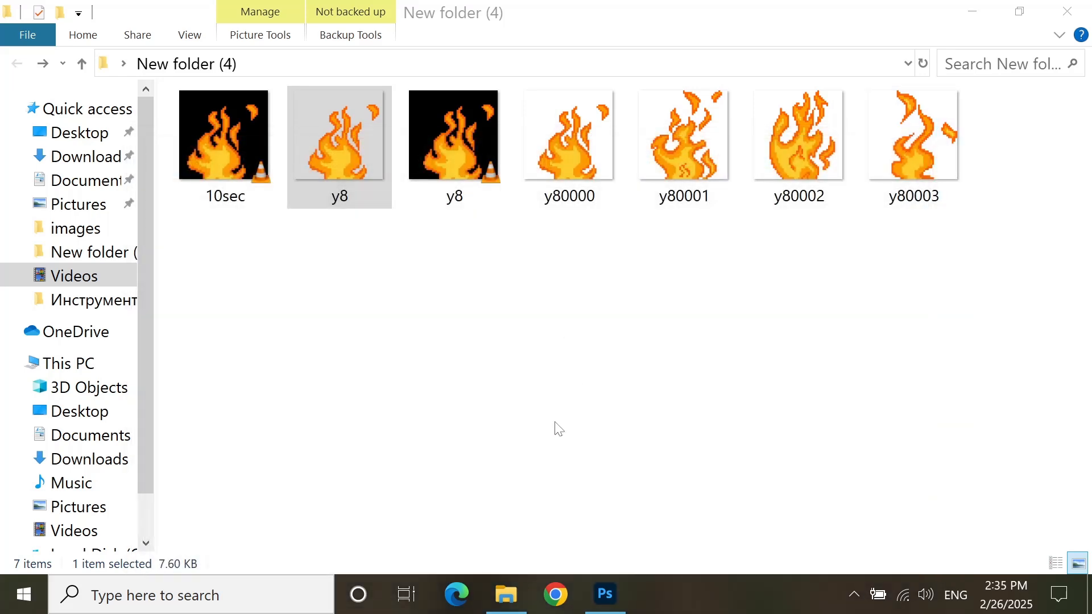
Step: Switch to Photoshop and create a new 1920 x 1080 px document with a white background and a video timeline
click(614, 592)
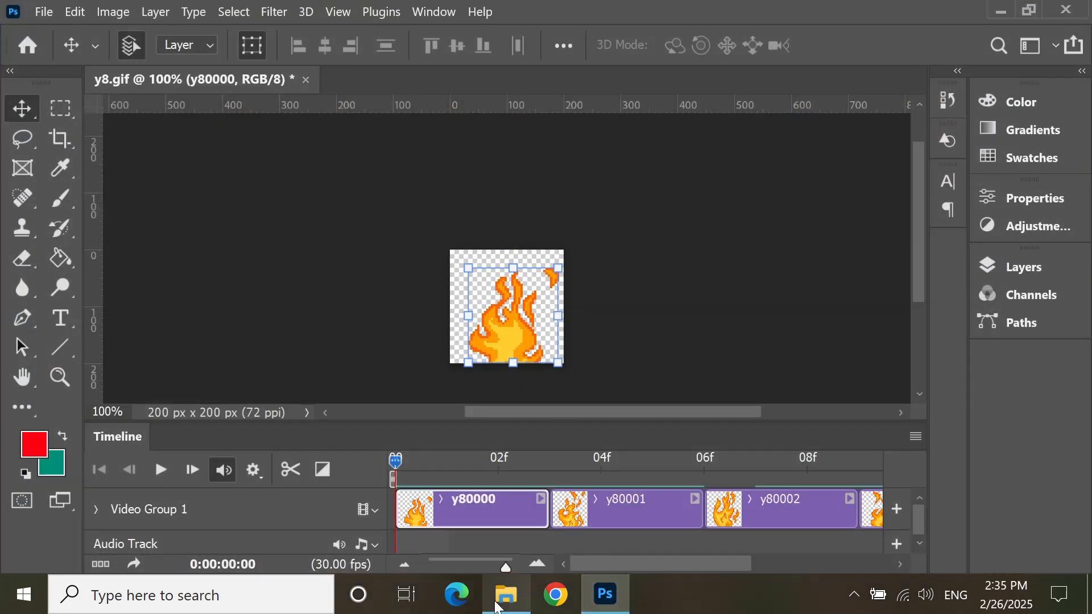
click(503, 595)
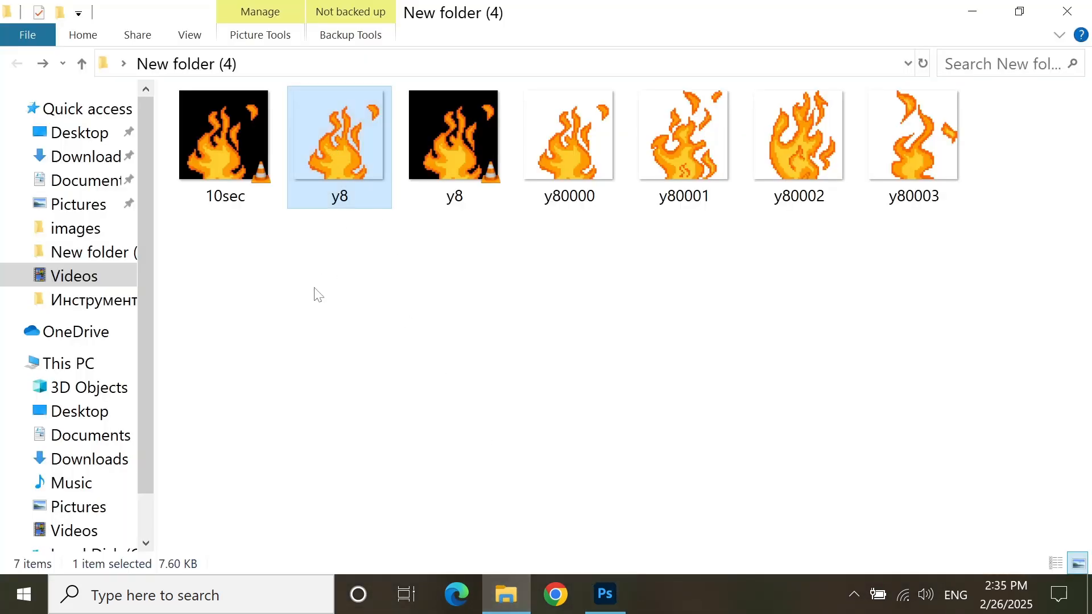
drag(457, 136, 556, 362)
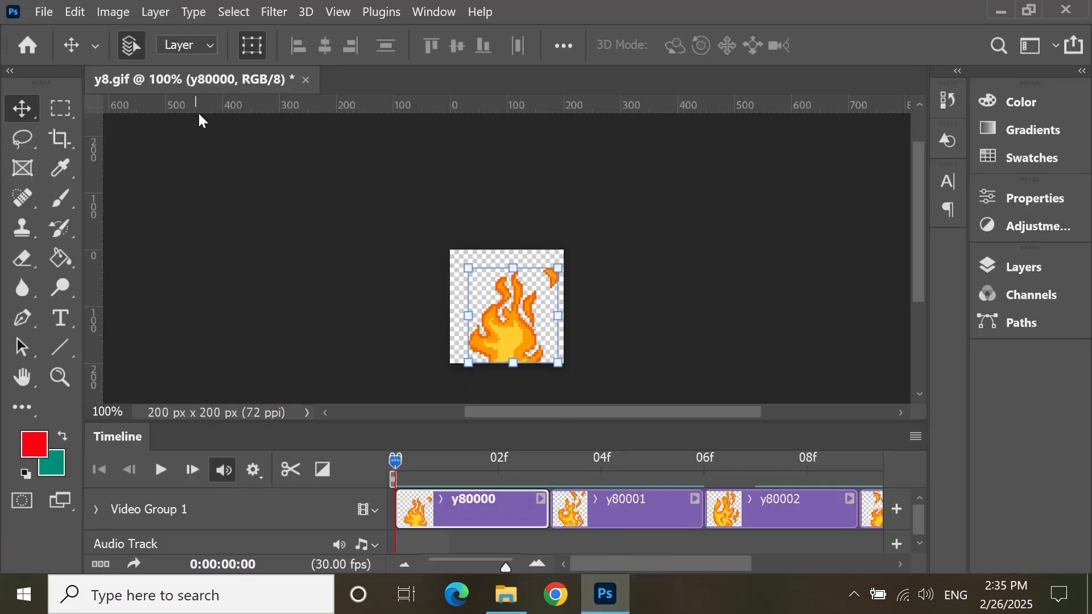
click(50, 12)
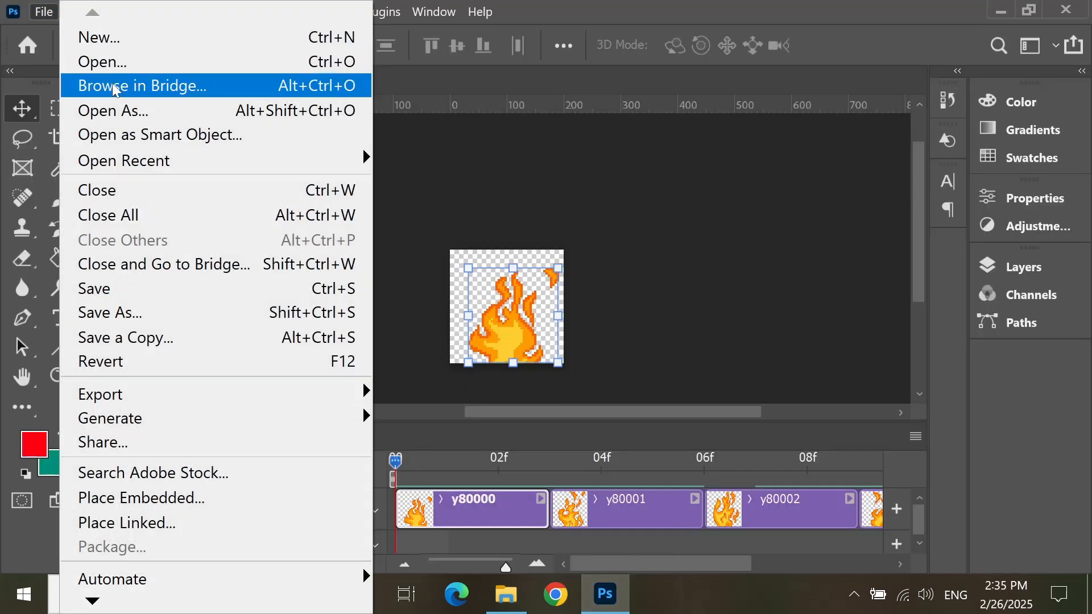
click(44, 13)
click(44, 13)
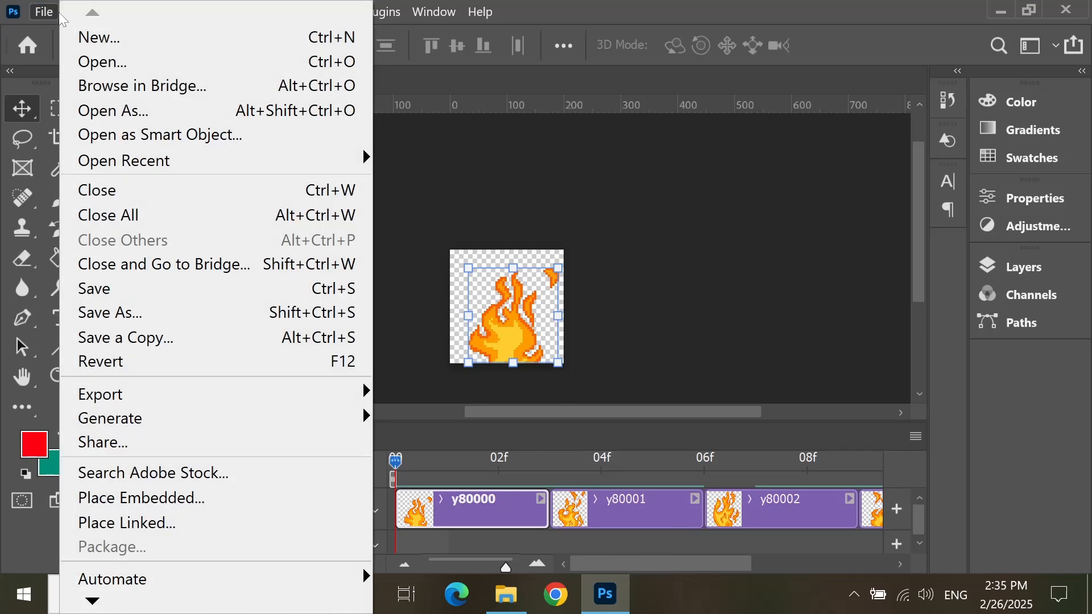
click(96, 36)
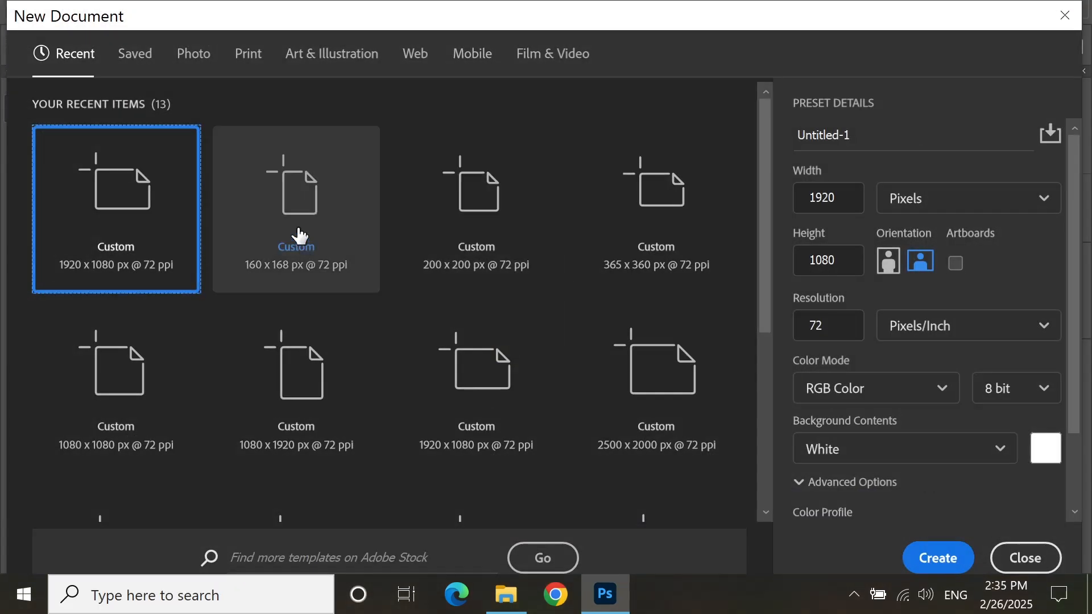
click(956, 558)
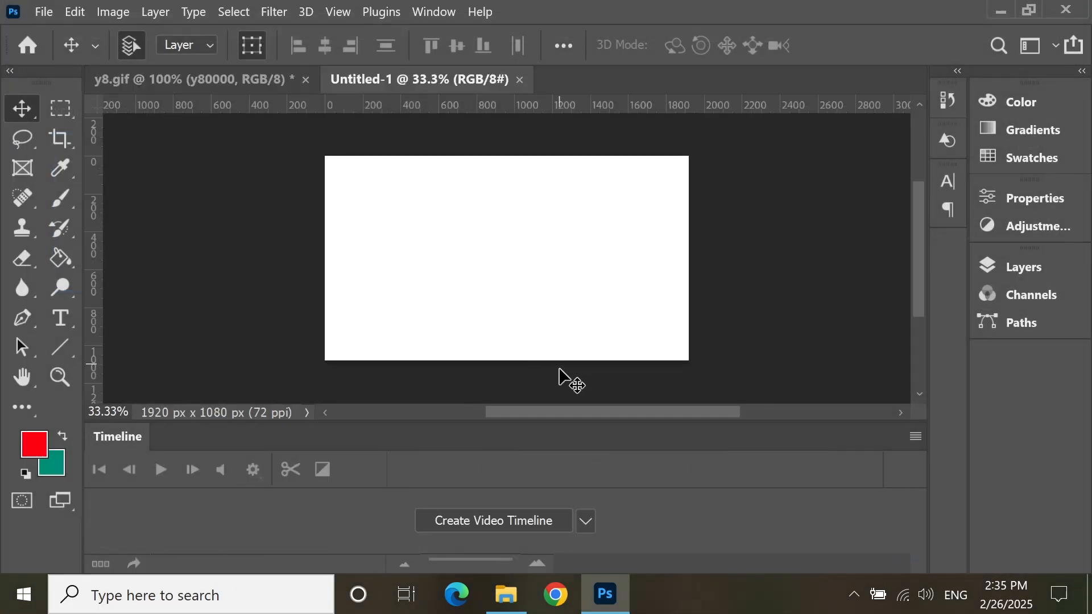
click(486, 522)
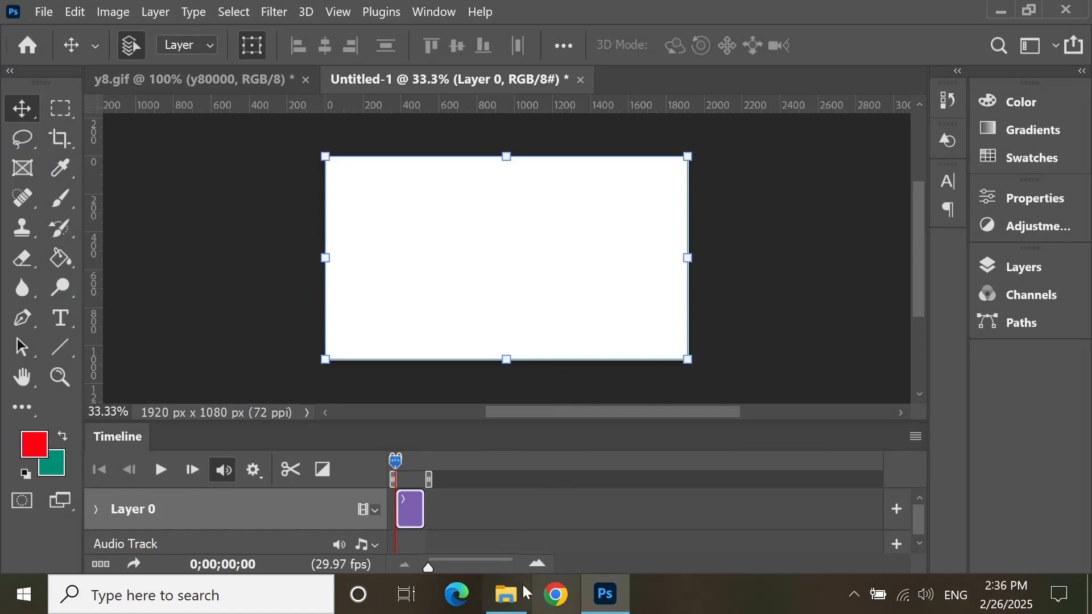
Step: Place the y8 MOV file from File Explorer in the new document, enlarging and positioning it on the canvas's right half
click(506, 595)
drag(439, 147, 521, 274)
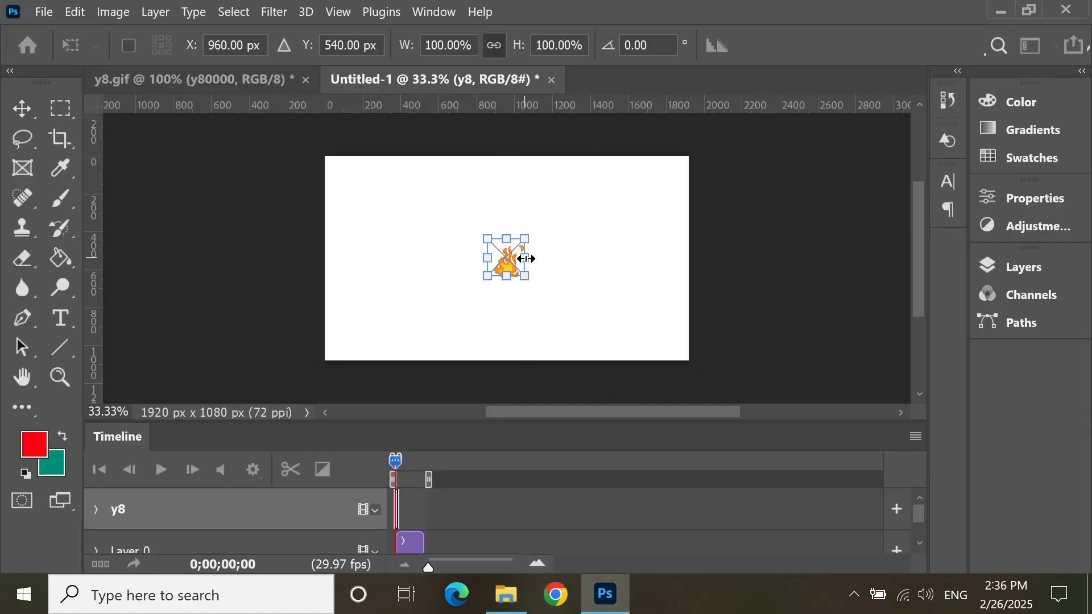
drag(526, 258, 635, 266)
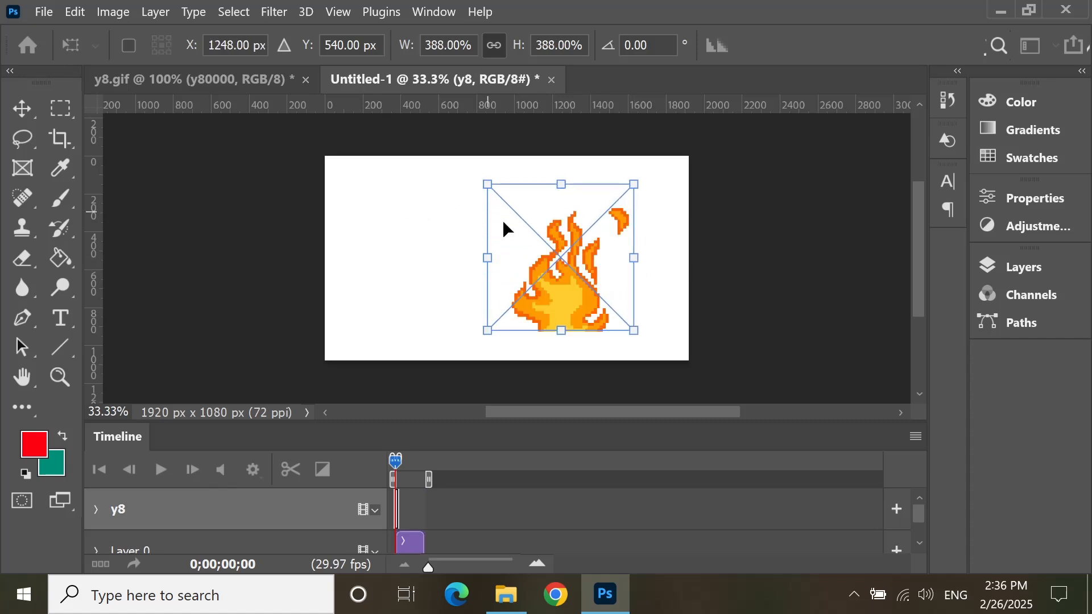
drag(523, 227, 451, 215)
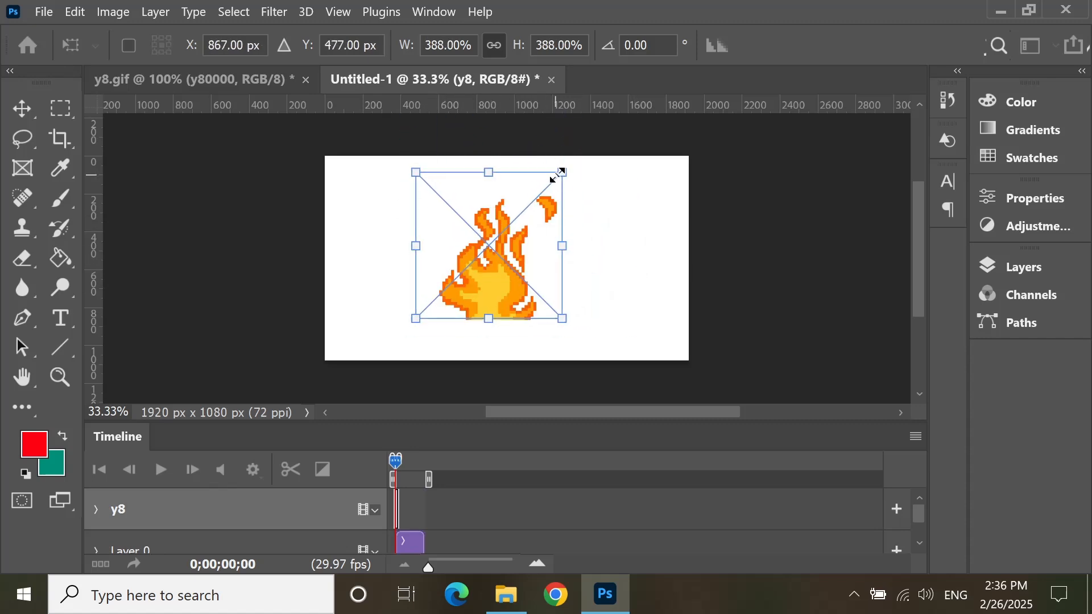
drag(557, 175, 594, 258)
drag(518, 275, 566, 260)
key(Return)
Step: Add a red #ff0012 solid color fill layer between the white Layer 0 and the y8 flame layer
drag(383, 265, 519, 254)
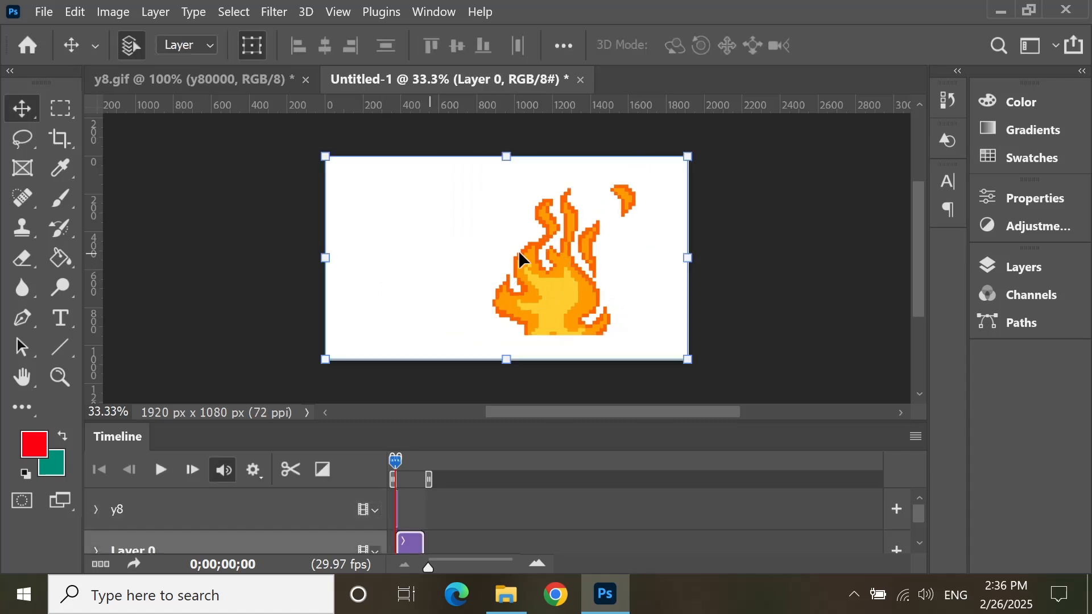
click(573, 272)
click(615, 266)
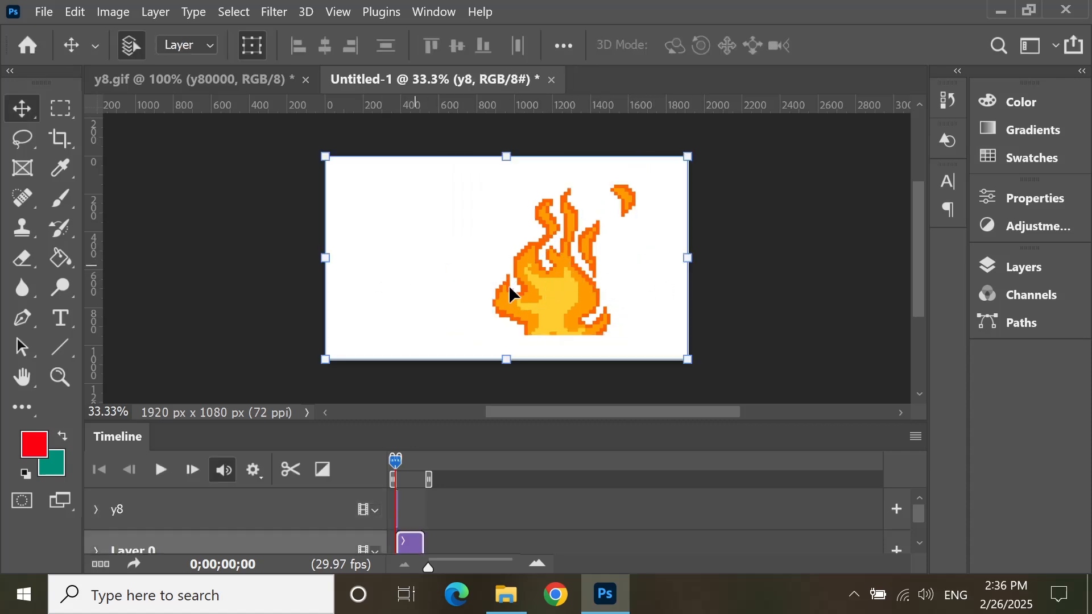
click(1038, 267)
click(836, 509)
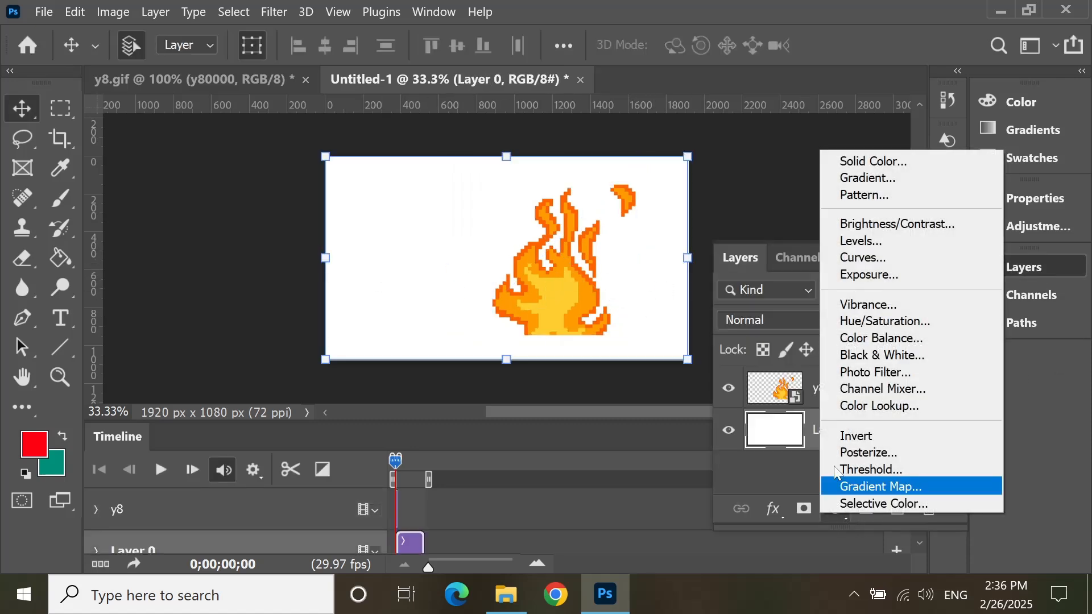
click(886, 166)
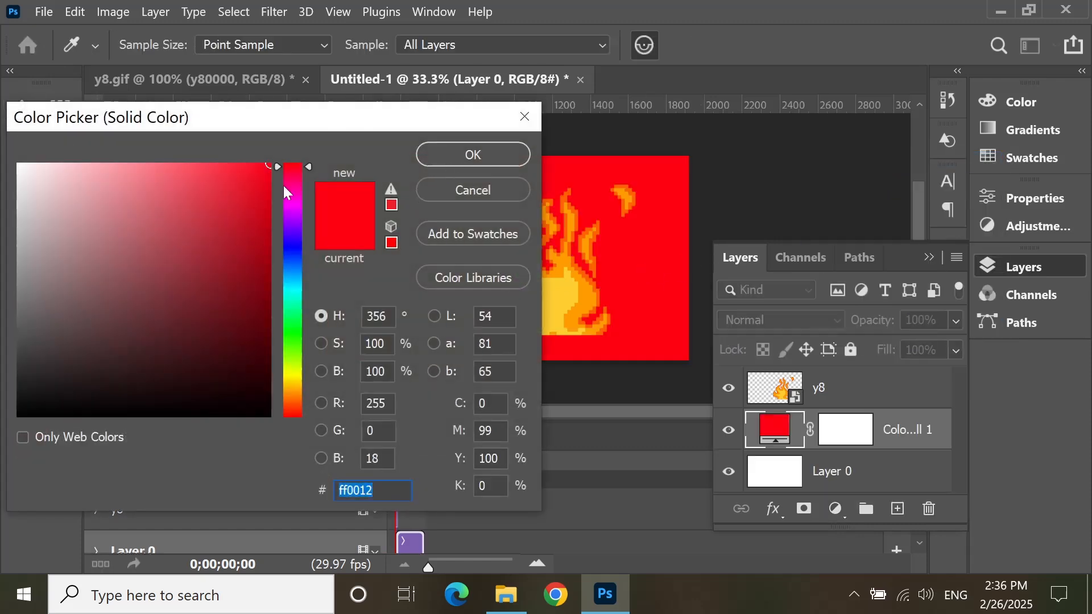
click(472, 154)
click(929, 257)
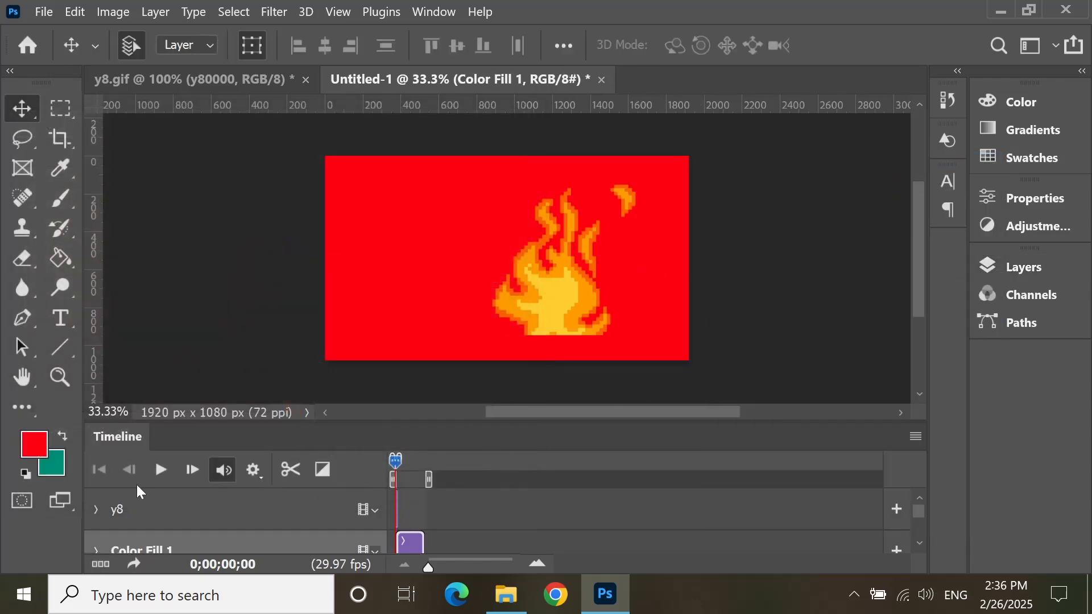
Step: Play the flame animation over the red background and return the playhead to the start of the timeline
click(161, 470)
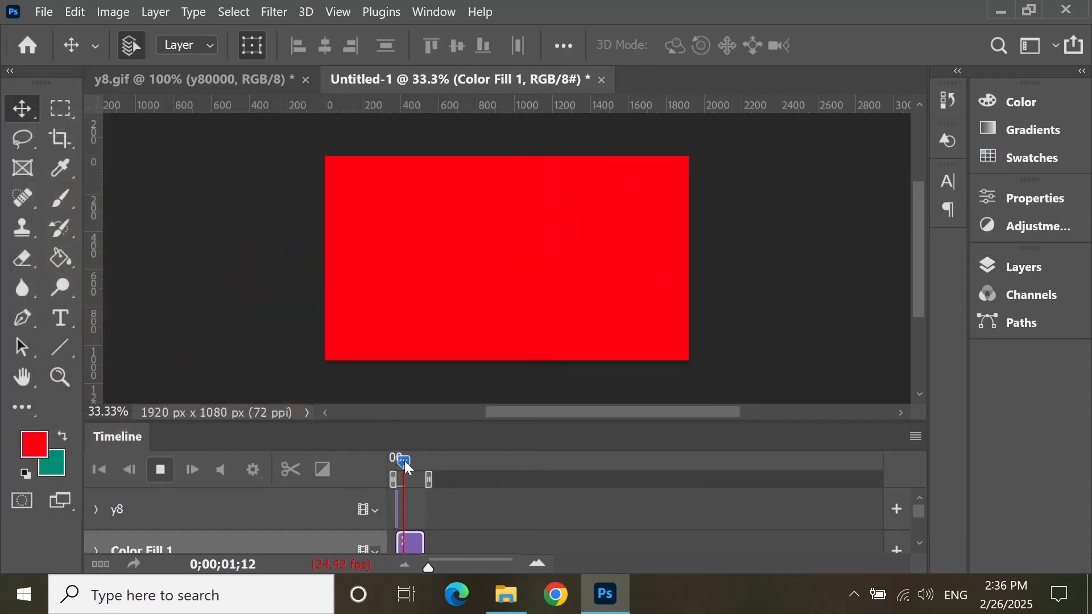
drag(407, 468, 393, 467)
key(space)
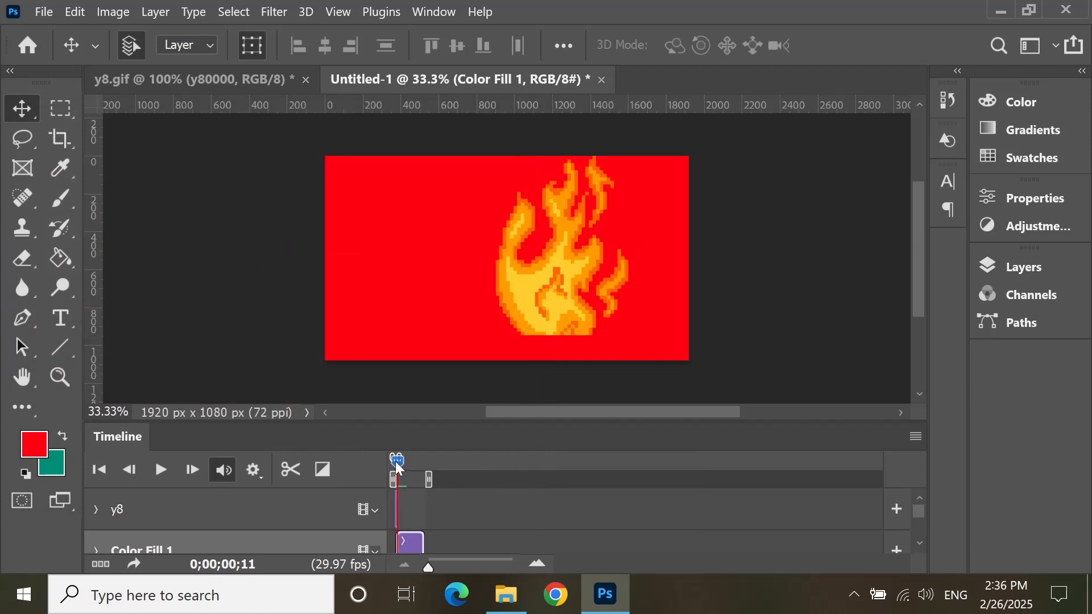
key(space)
drag(400, 466, 389, 467)
Step: Change the color fill layer to dark red #4f090e
click(1012, 266)
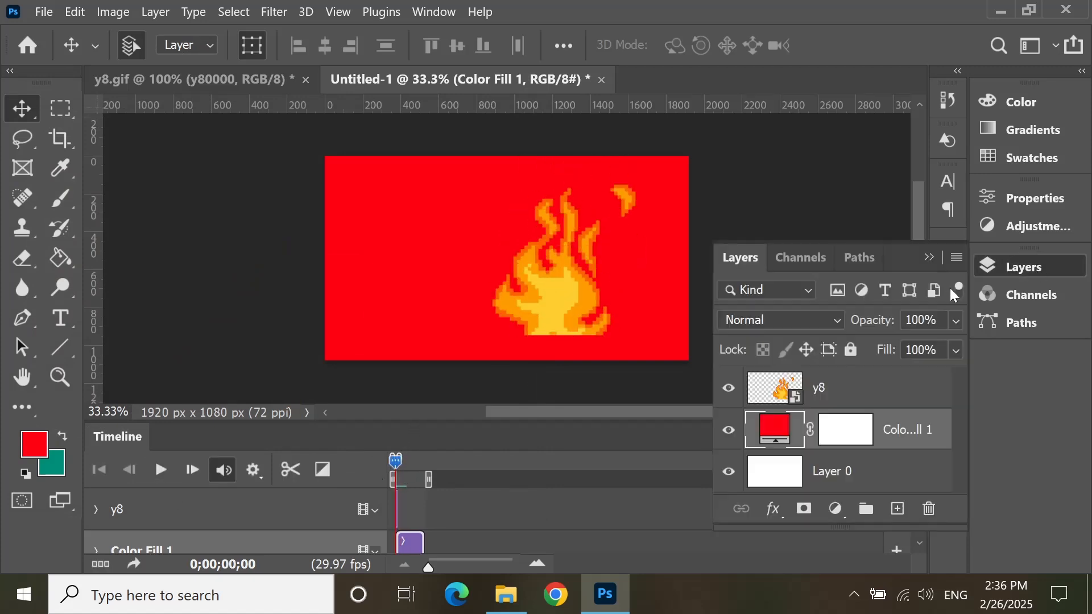
double_click(774, 437)
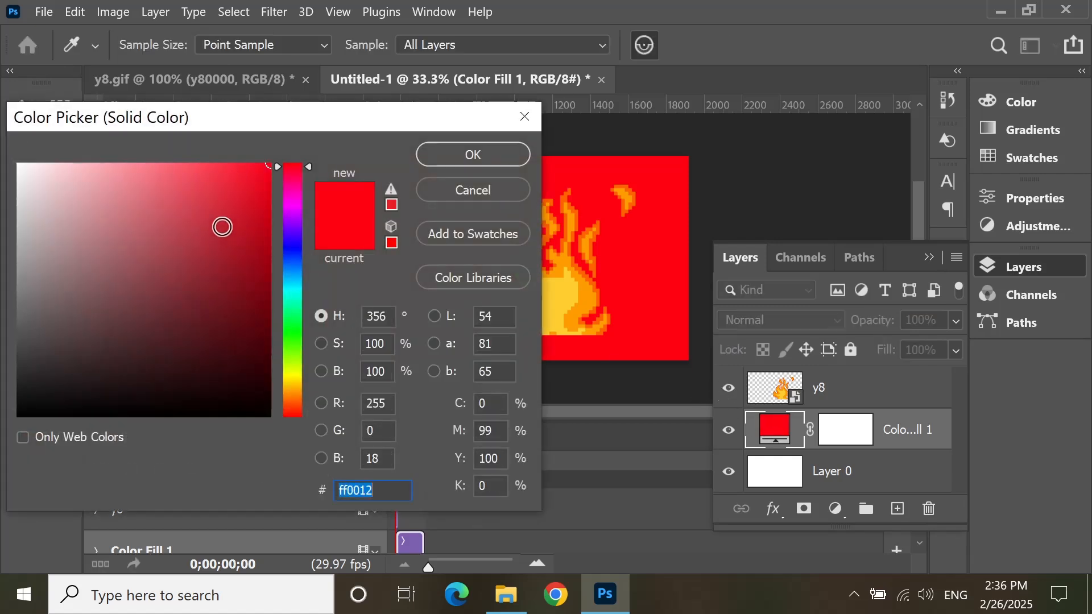
mouse_move(219, 224)
mouse_down()
mouse_move(246, 336)
mouse_move(249, 416)
mouse_move(224, 373)
mouse_move(227, 204)
mouse_move(240, 366)
mouse_move(242, 338)
mouse_up()
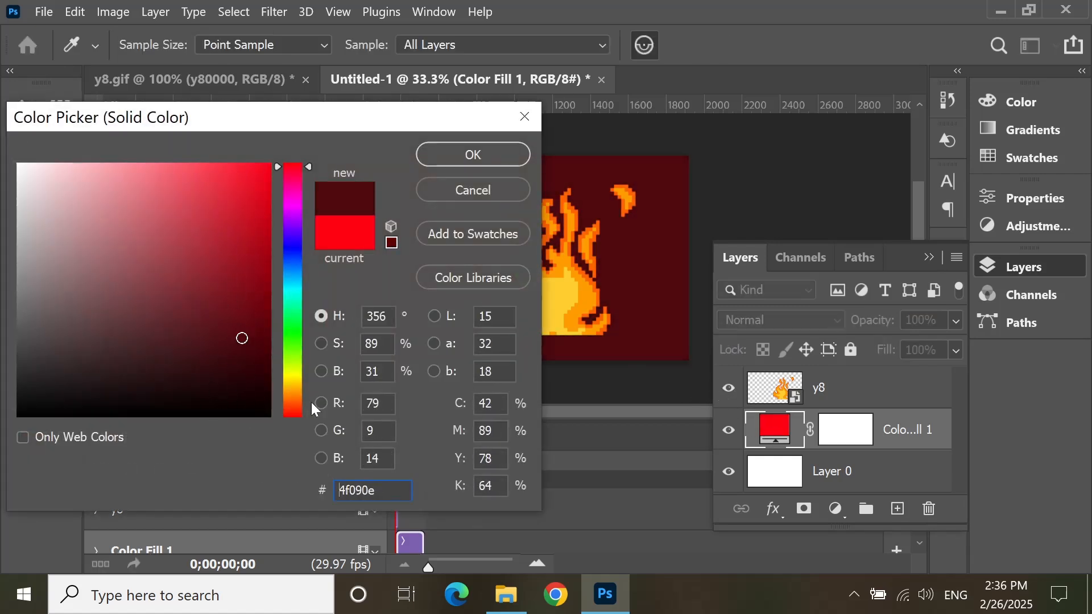
click(488, 163)
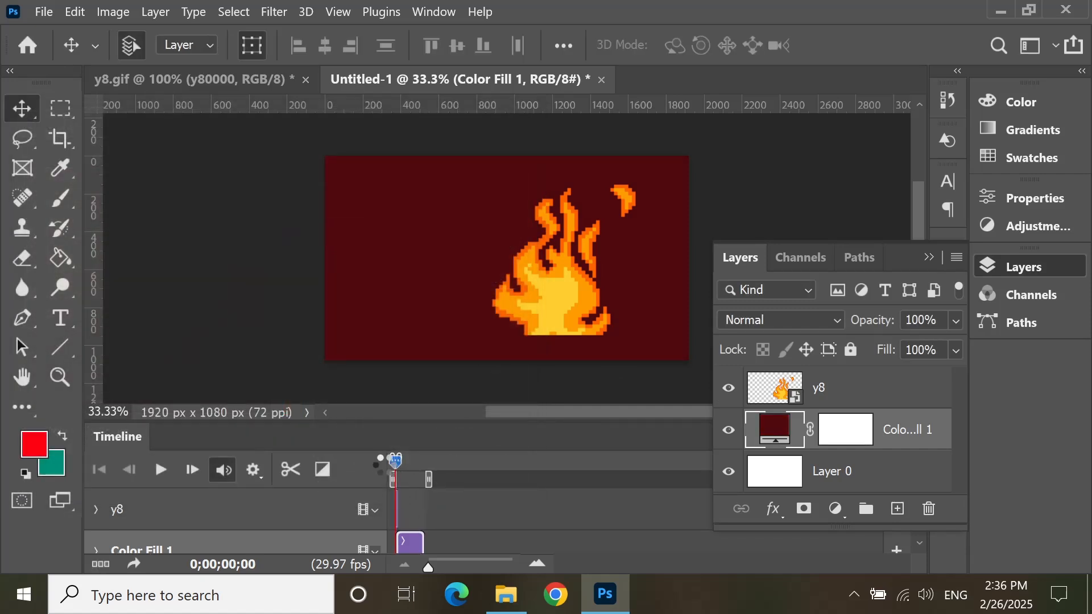
Step: Play the flame over the dark red background and return the playhead to the start
key(space)
key(space)
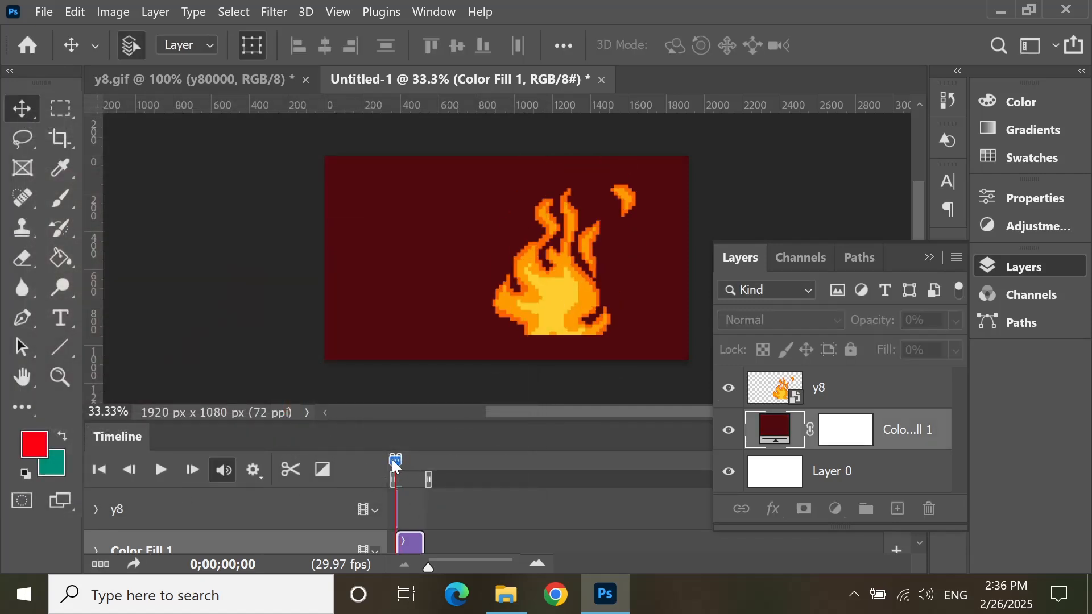
mouse_move(390, 461)
mouse_down()
mouse_move(403, 460)
mouse_move(391, 460)
mouse_up()
Step: Move the y8 flame layer closer to the canvas's right edge
click(930, 259)
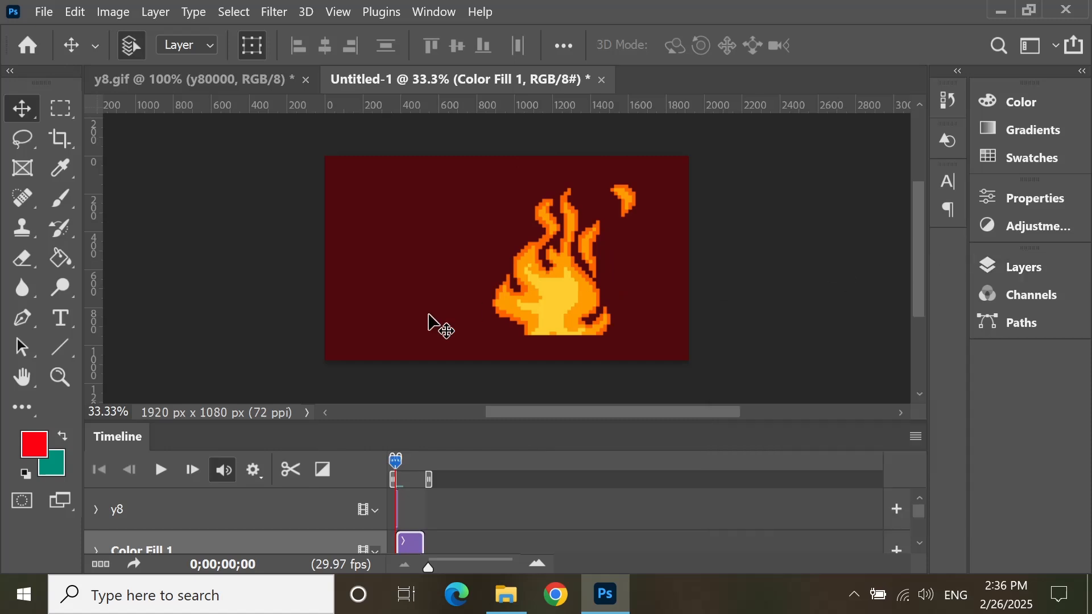
click(561, 288)
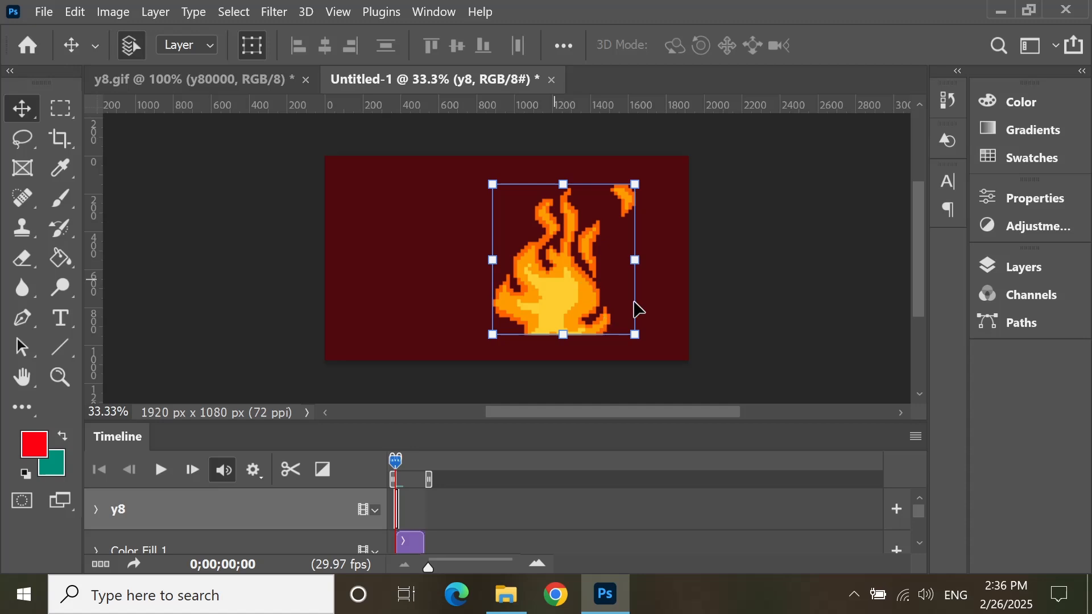
drag(575, 289, 576, 327)
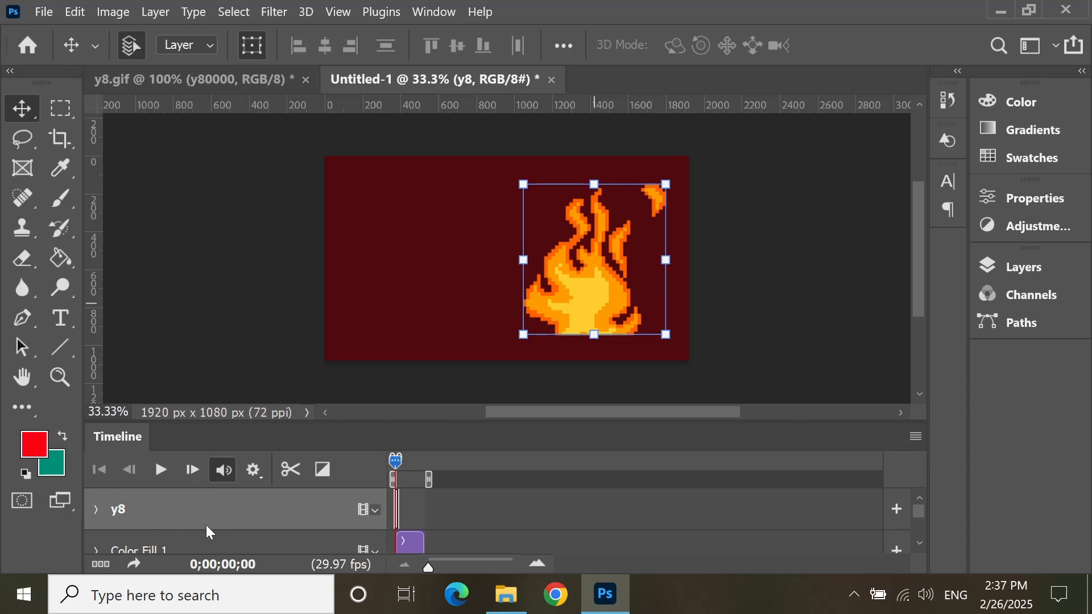
Step: Create a new video group in the timeline and move the y8 flame clip into it
click(372, 513)
click(350, 514)
click(370, 514)
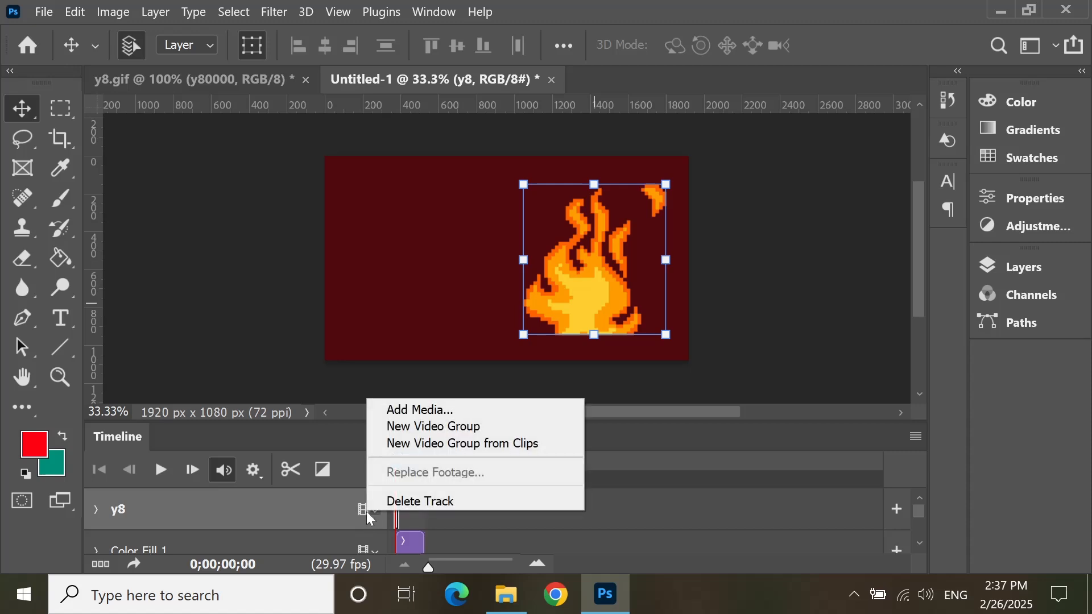
click(424, 427)
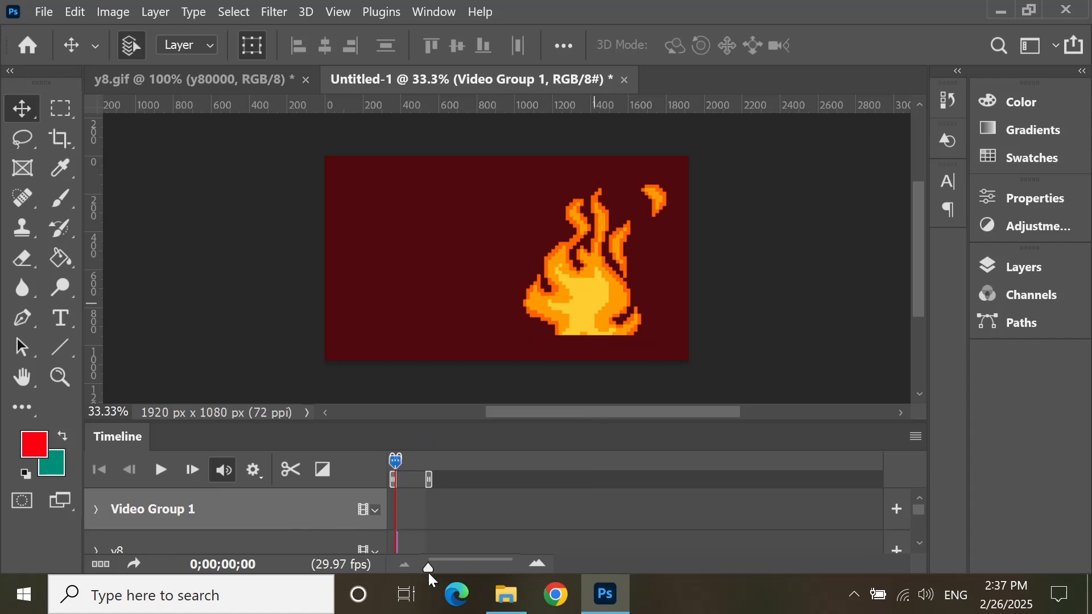
drag(429, 573, 465, 568)
click(428, 540)
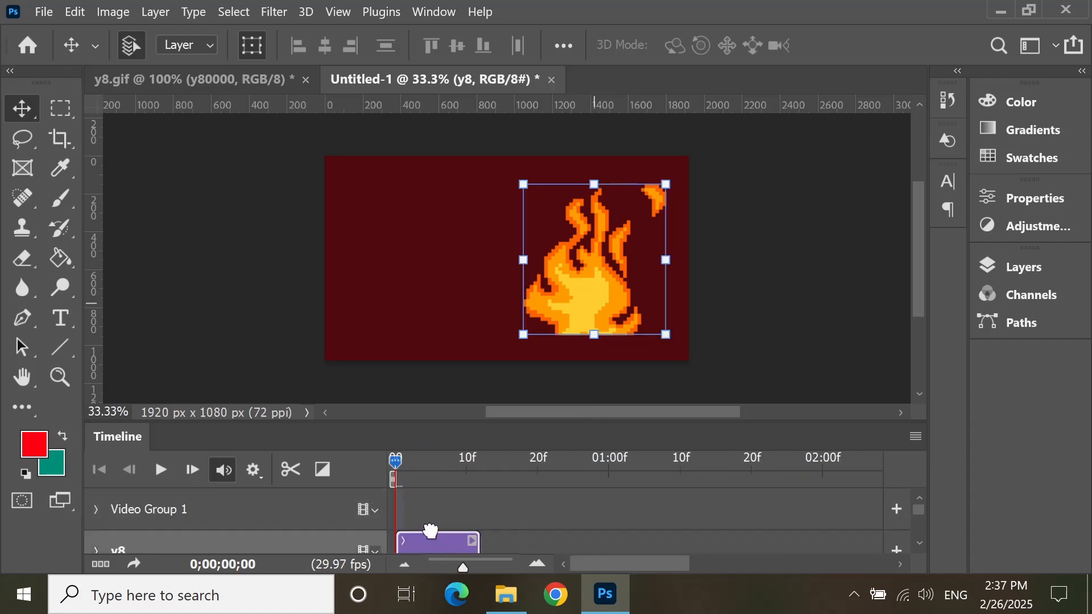
drag(430, 530, 436, 521)
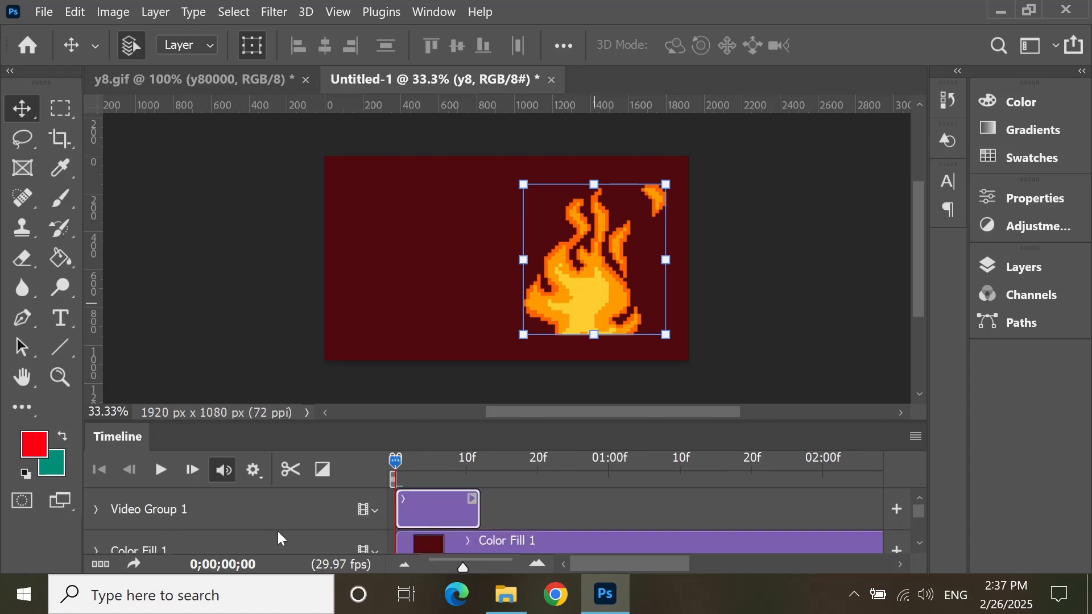
Step: Duplicate the y8 flame clip ten times inside the video group to repeat it along the timeline
click(504, 550)
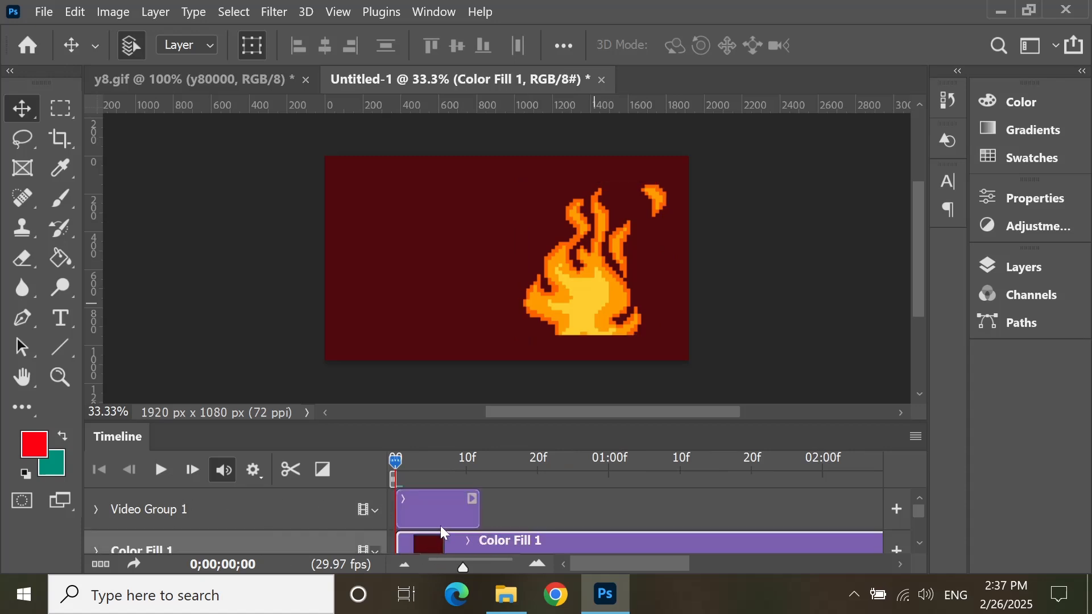
click(438, 524)
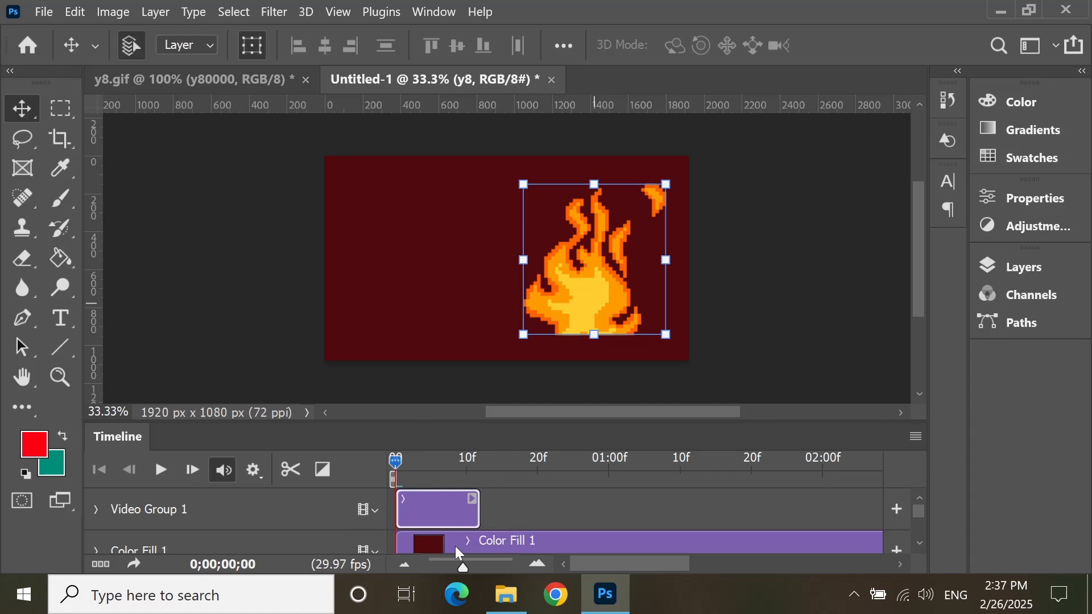
click(1020, 267)
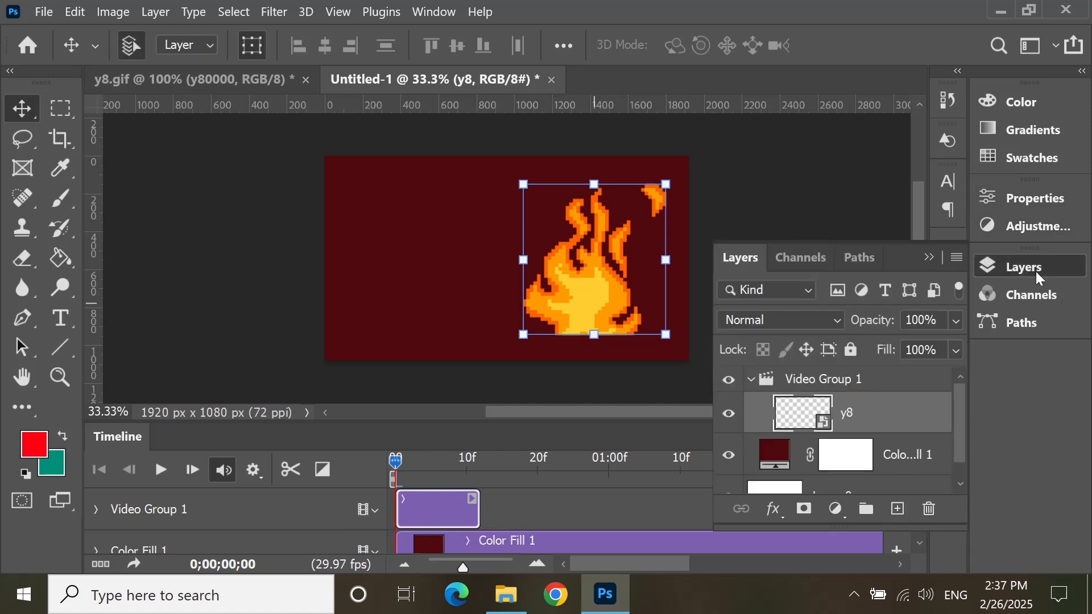
click(927, 259)
key(ctrl+j)
key(ctrl+j)
key(ctrl+j)
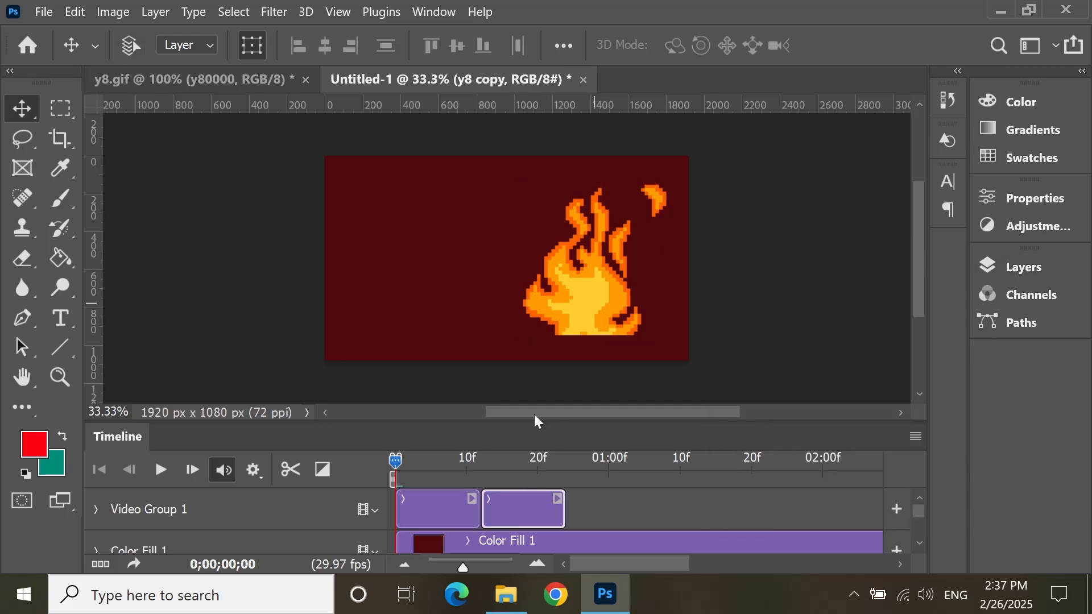
key(ctrl+j)
key(ctrl+j)
key(ctrl+j)
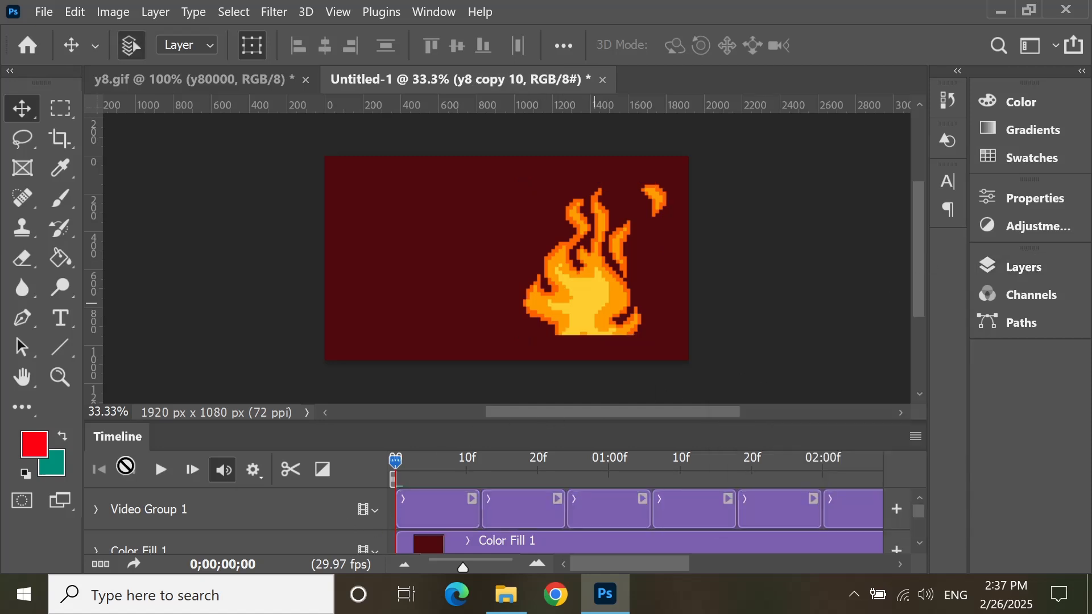
Step: Play the repeated flame clips, select the first and second clips, and return the playhead to the start
click(161, 471)
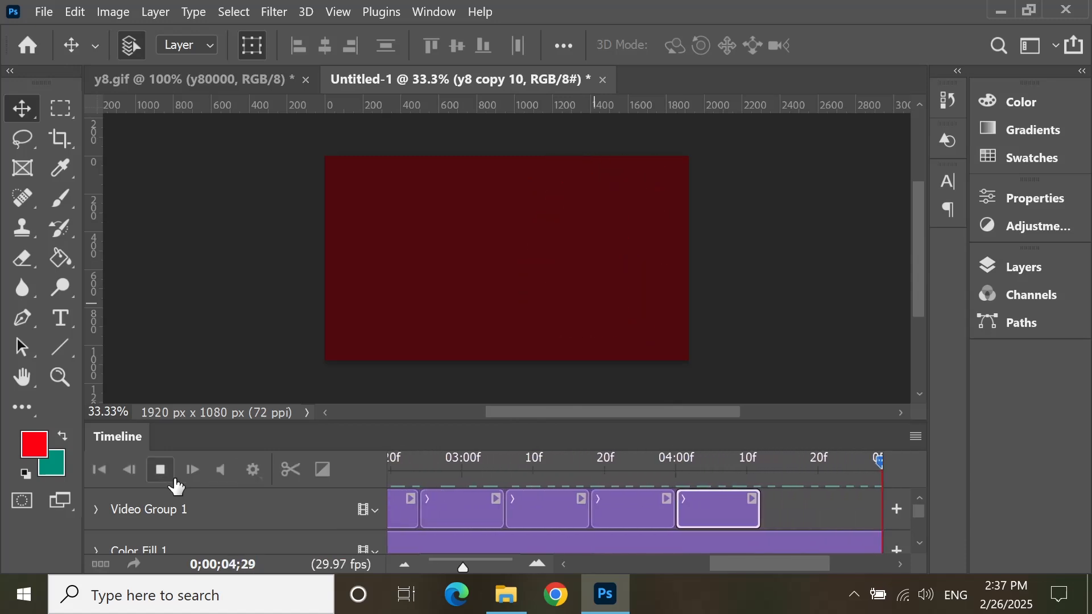
click(153, 481)
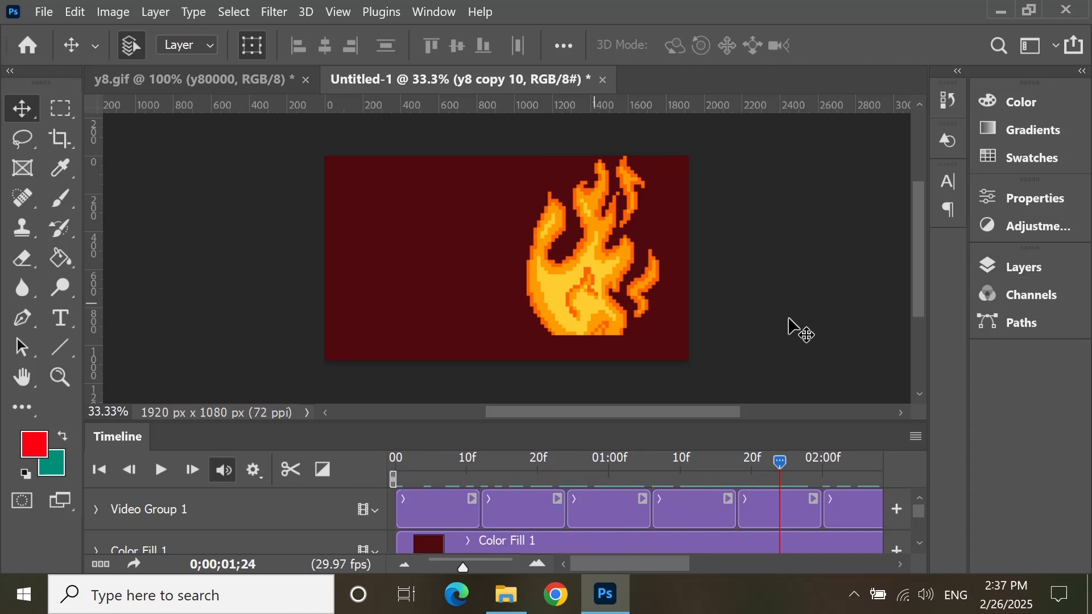
click(434, 518)
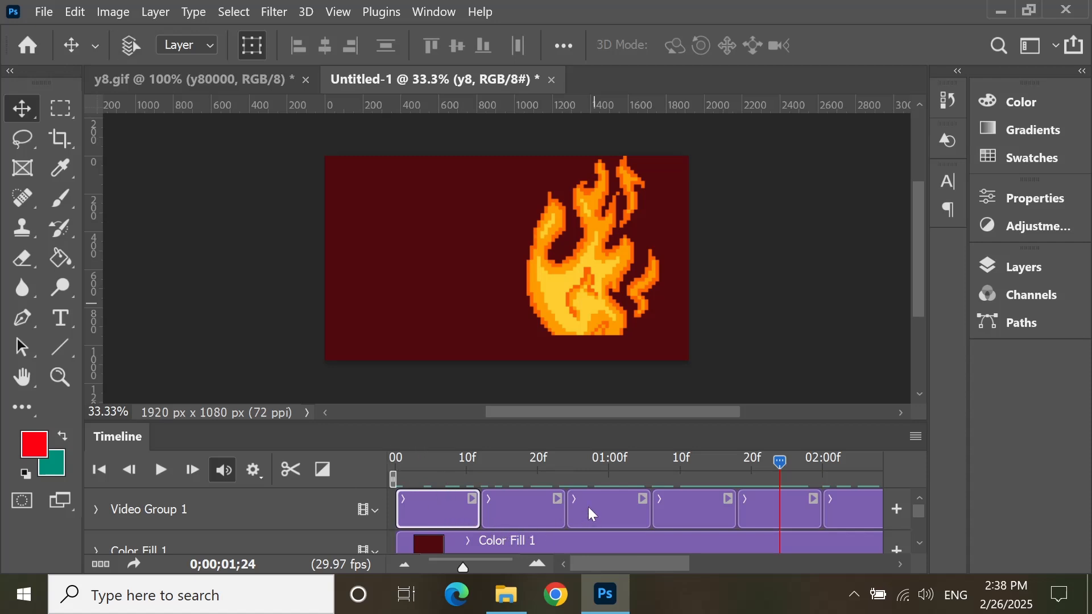
click(539, 497)
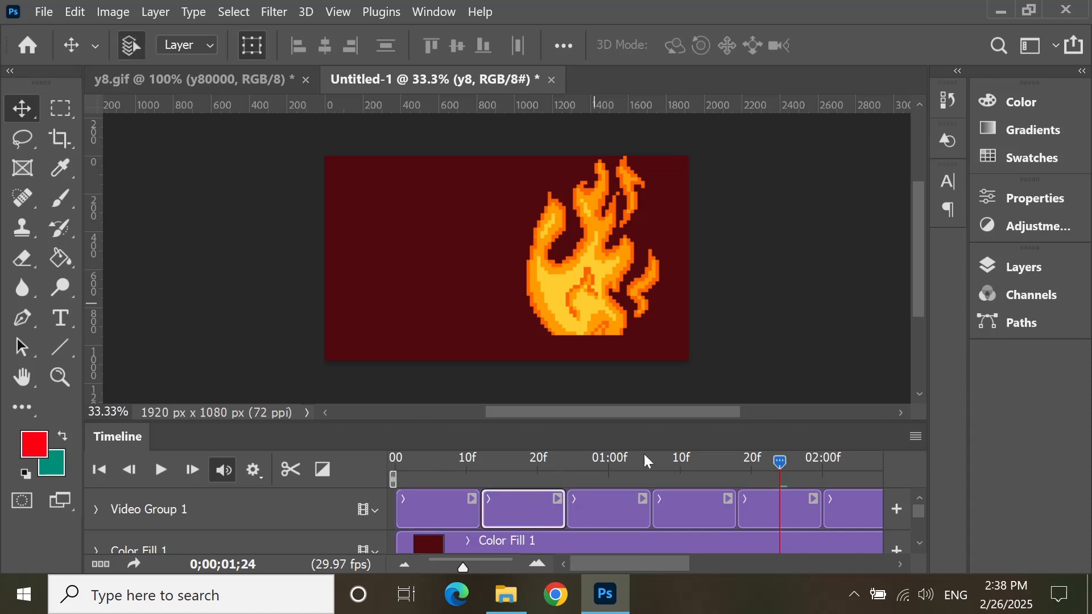
drag(789, 466, 392, 478)
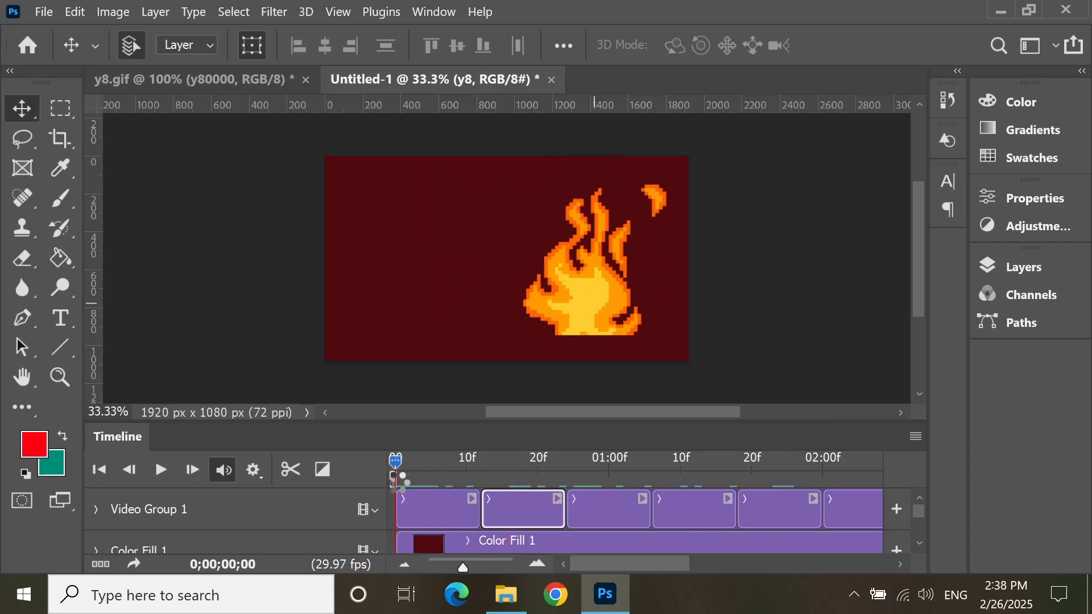
Step: Play the transitions between the first flame clips several times, then replay the whole sequence from the start
click(161, 470)
click(161, 470)
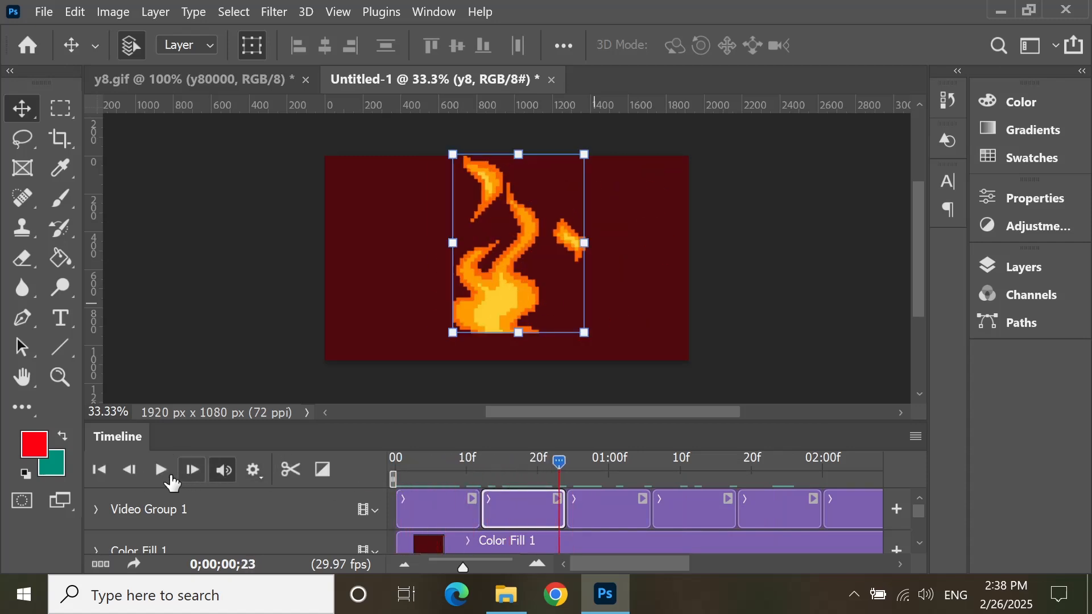
click(161, 469)
click(161, 470)
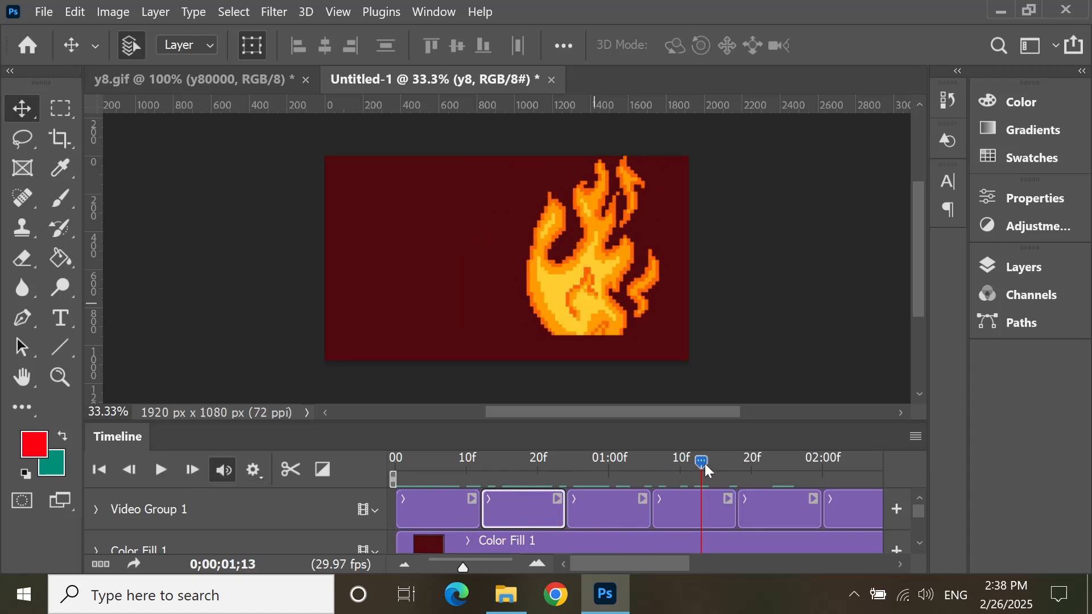
drag(703, 462, 432, 462)
click(161, 470)
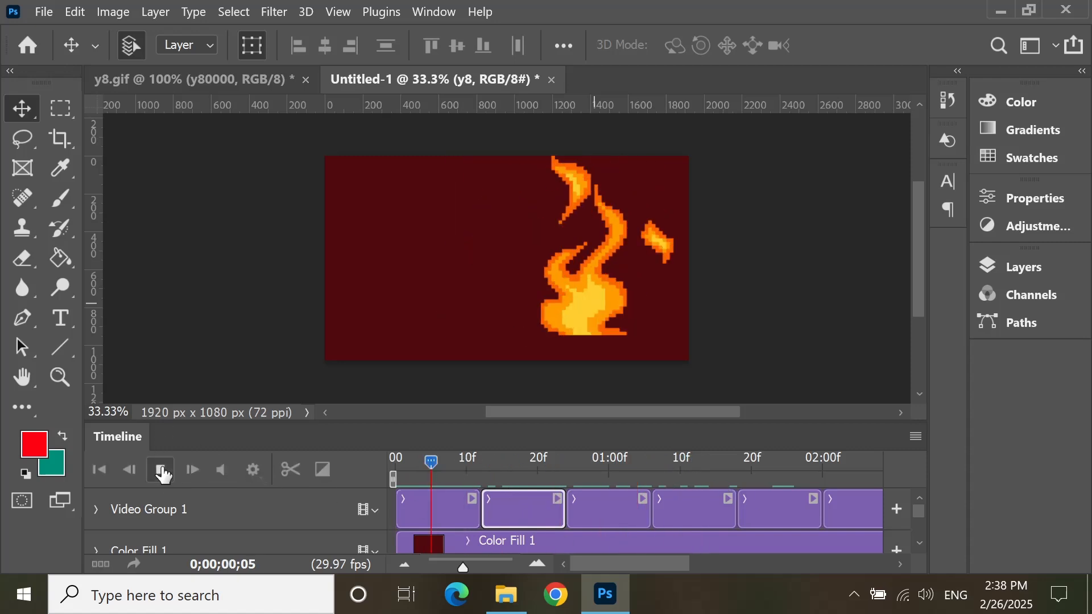
click(161, 469)
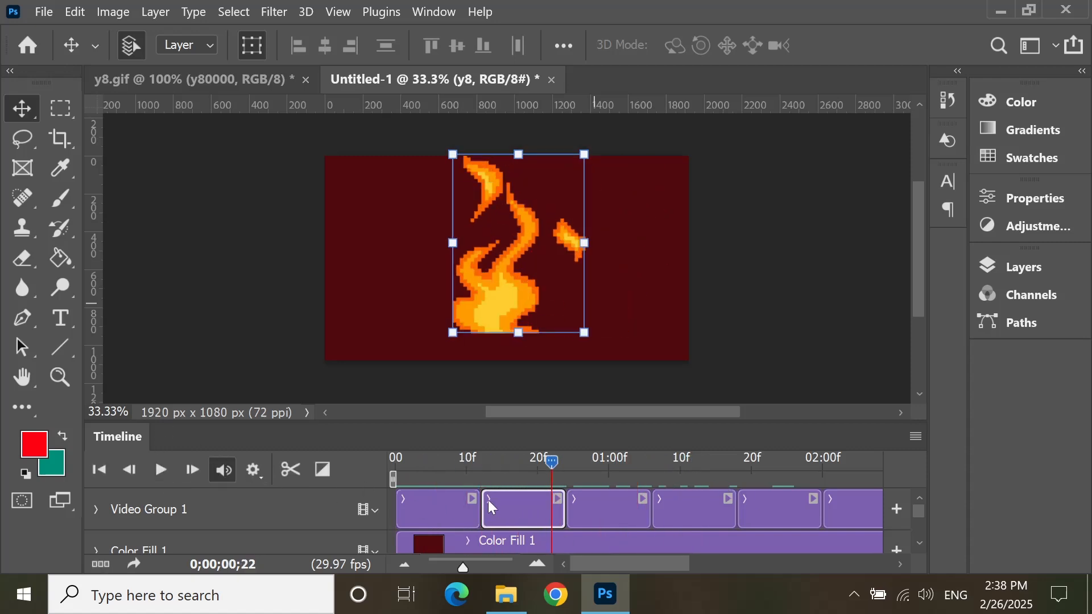
drag(551, 462, 392, 464)
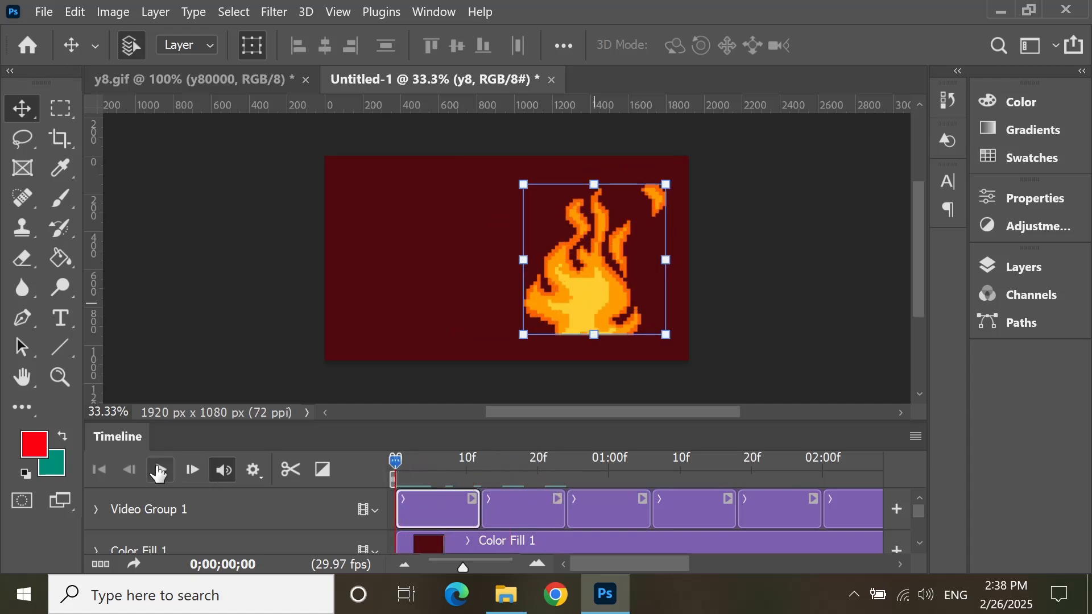
click(159, 471)
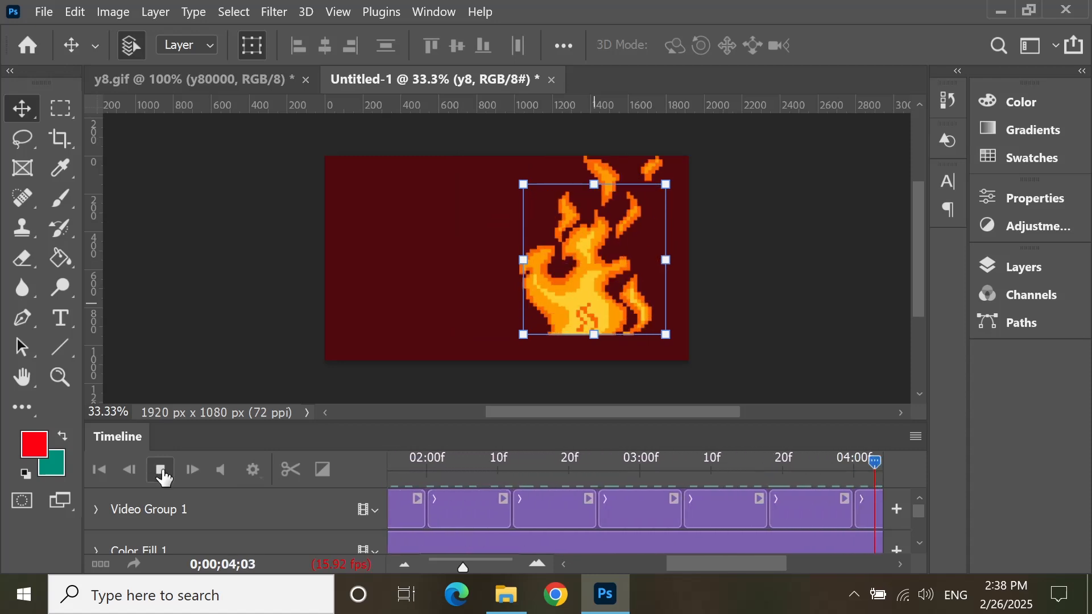
Step: Extend the flame sequence with five more copies of the last clip and play it back
click(766, 510)
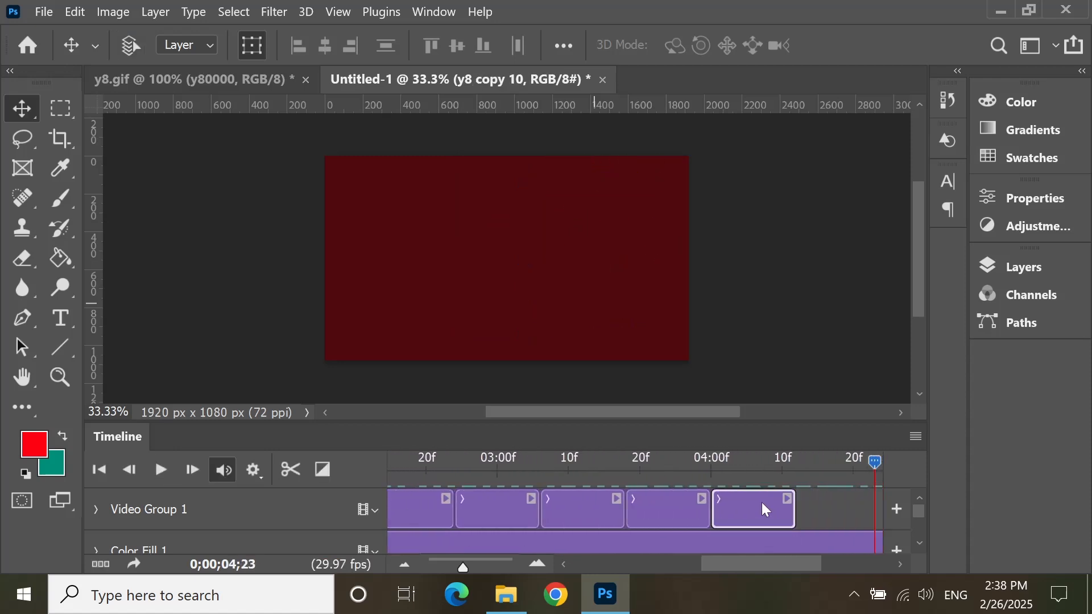
key(ctrl+j)
drag(878, 472, 393, 464)
click(165, 471)
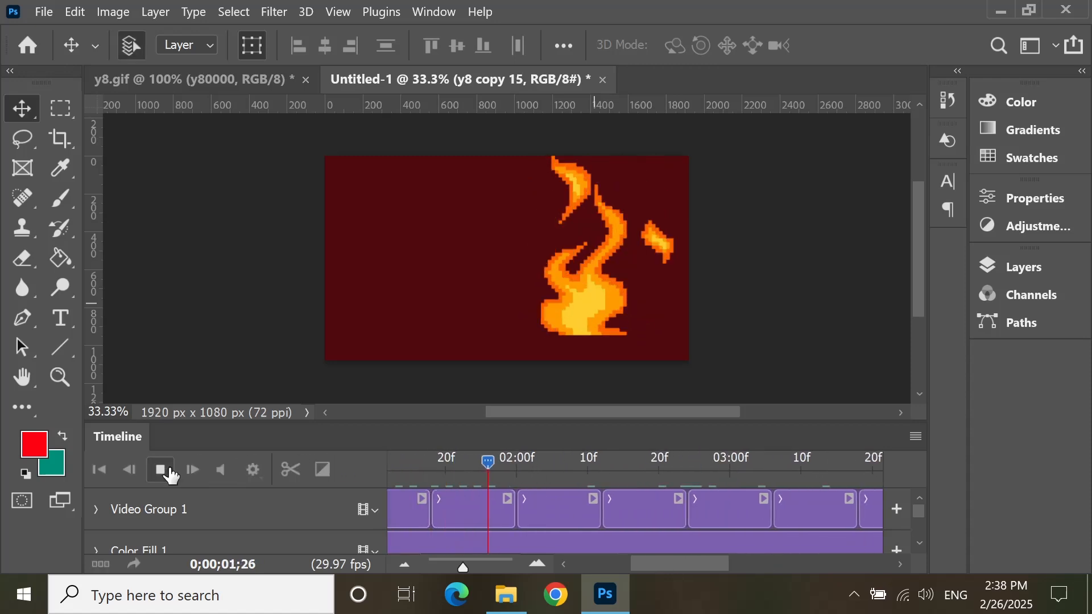
click(161, 471)
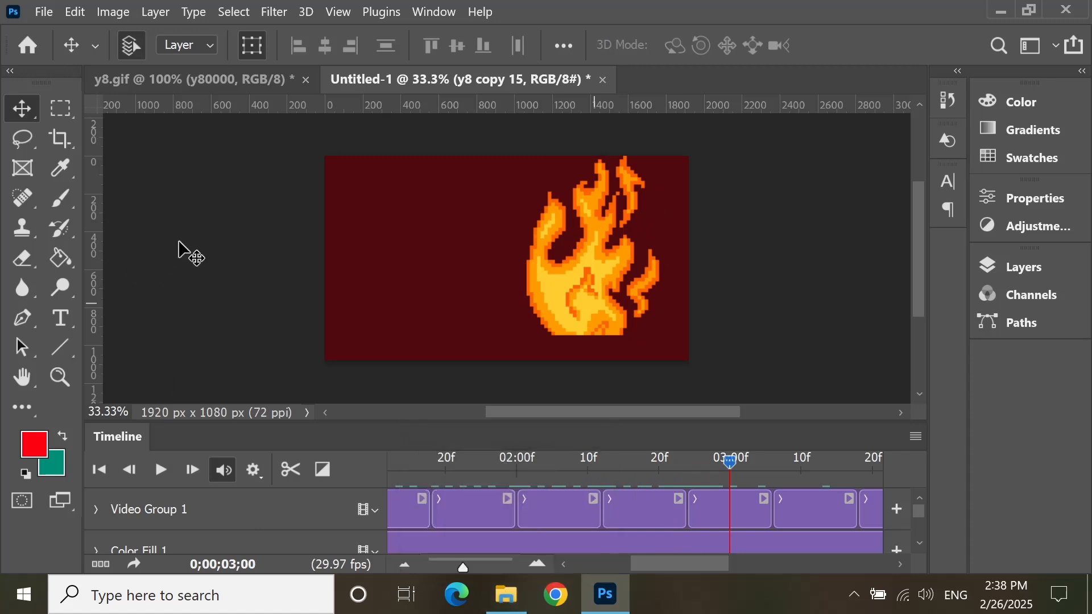
Step: Switch to File Explorer, select the 10sec movie in New folder (4), and return to Photoshop
click(506, 594)
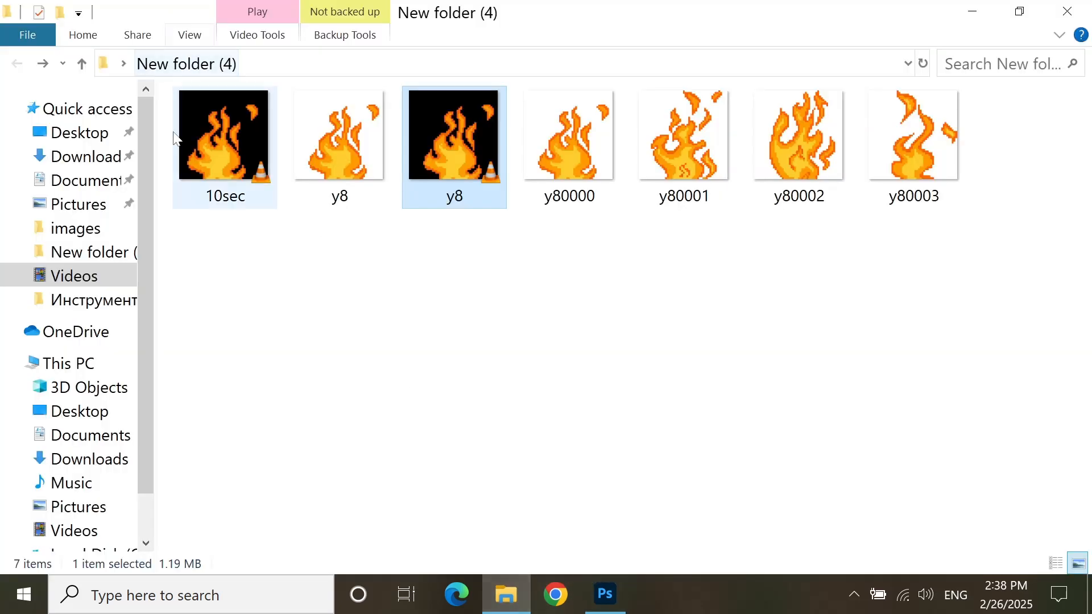
click(239, 170)
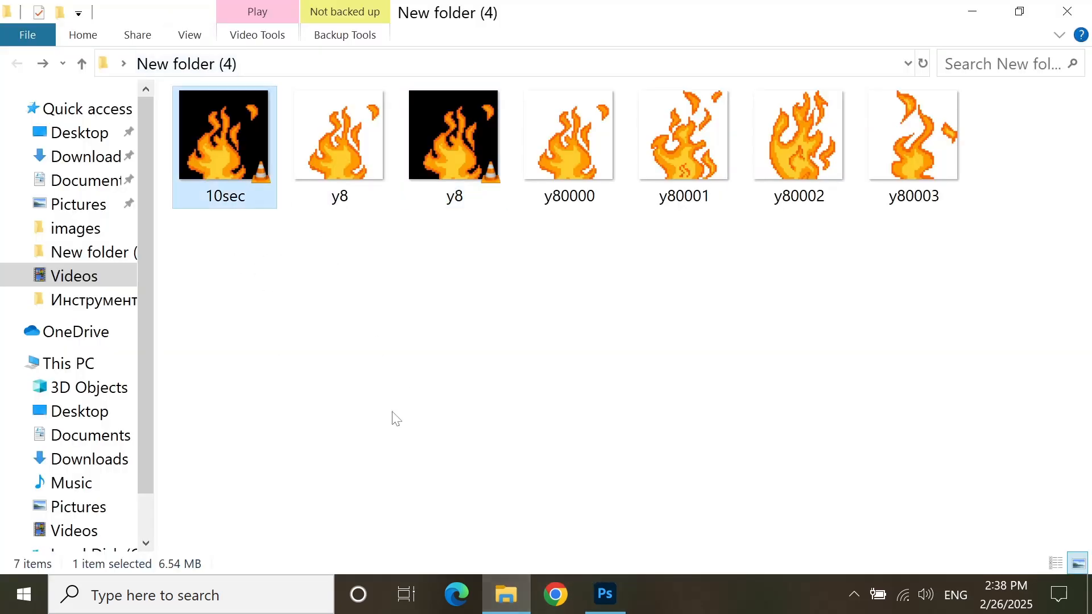
click(509, 602)
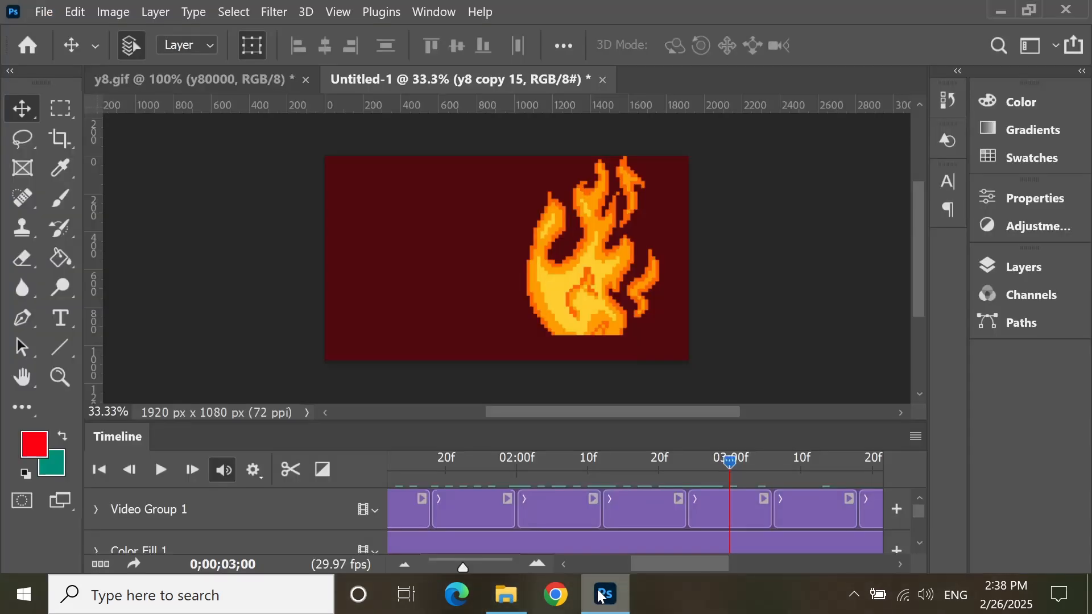
Step: Open the y8 movie from New folder (4) in File Explorer as a separate Photoshop document
click(509, 602)
click(459, 159)
drag(459, 160, 710, 88)
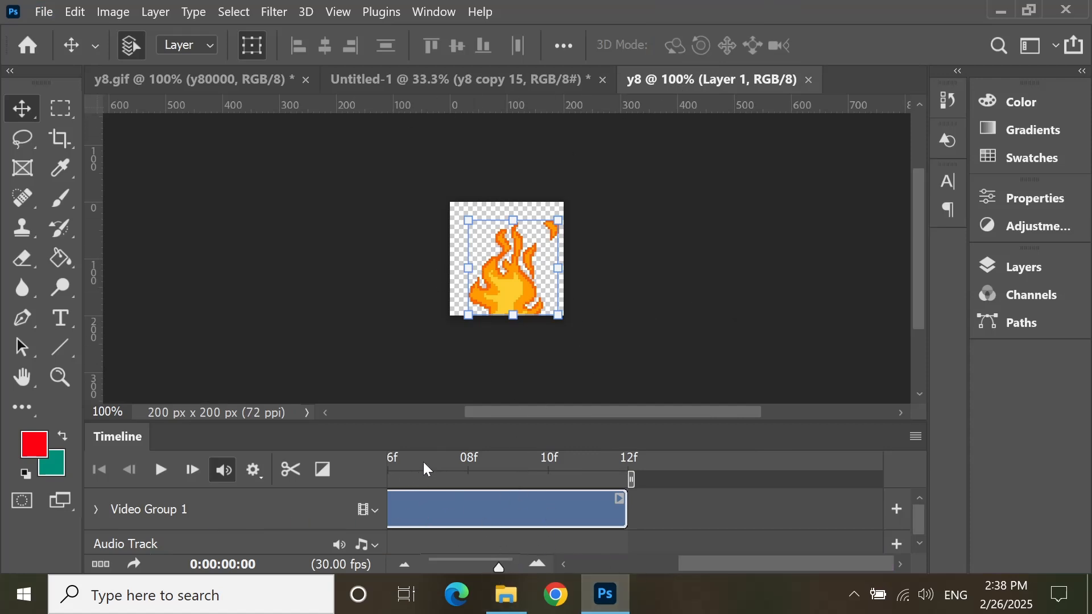
Step: Duplicate the flame clip Layer 1 thirteen times in its video group and play the lengthened sequence
key(ctrl+j)
key(ctrl+j)
key(ctrl+j)
key(ctrl+j)
key(ctrl+j)
key(ctrl+j)
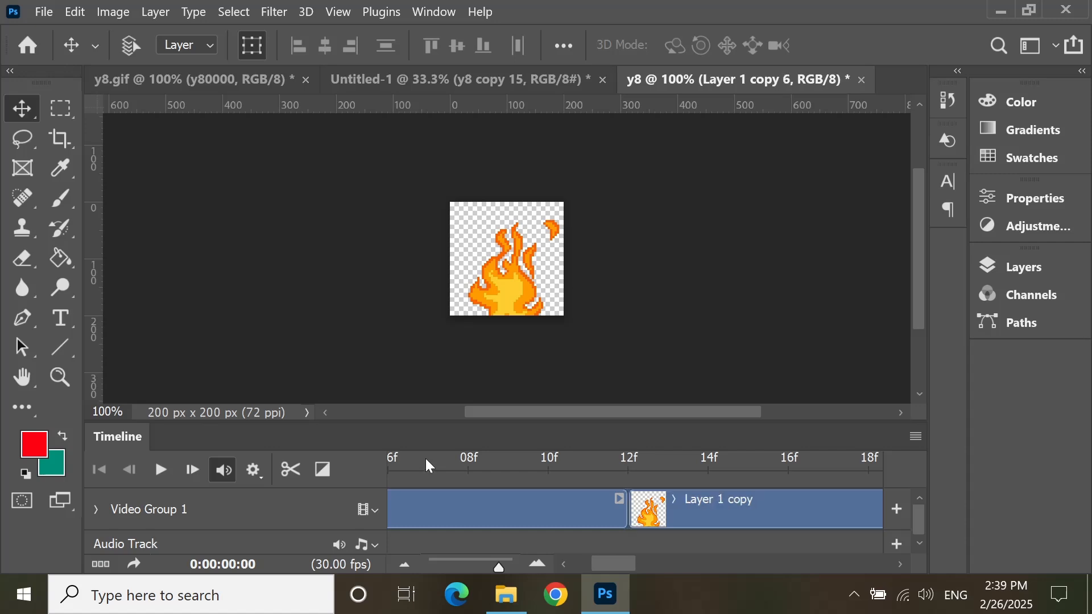
key(ctrl+j)
key(ctrl+j)
key(ctrl+j)
key(ctrl+j)
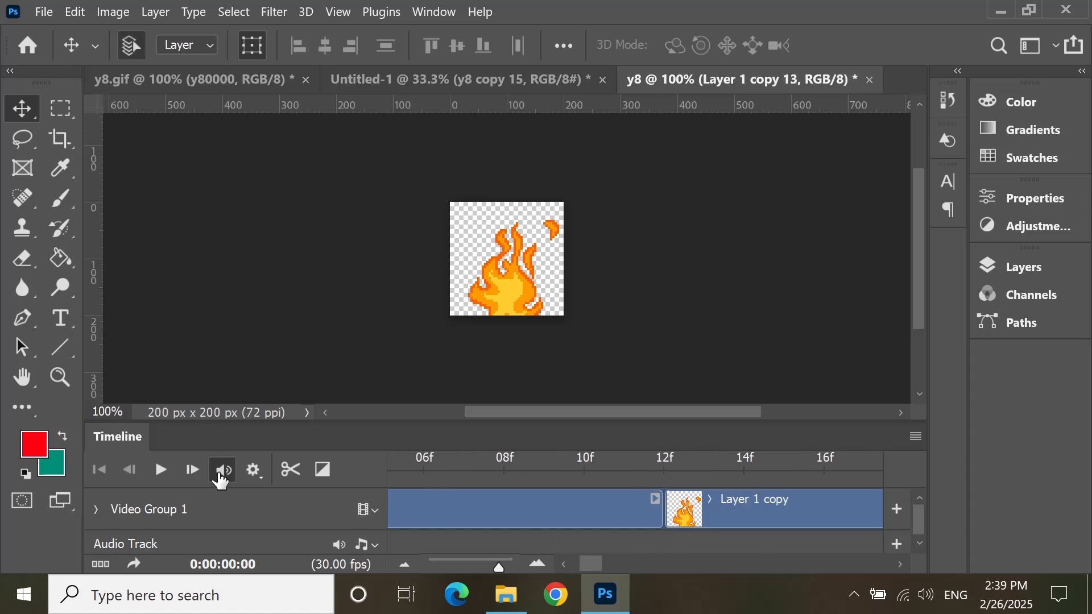
click(160, 470)
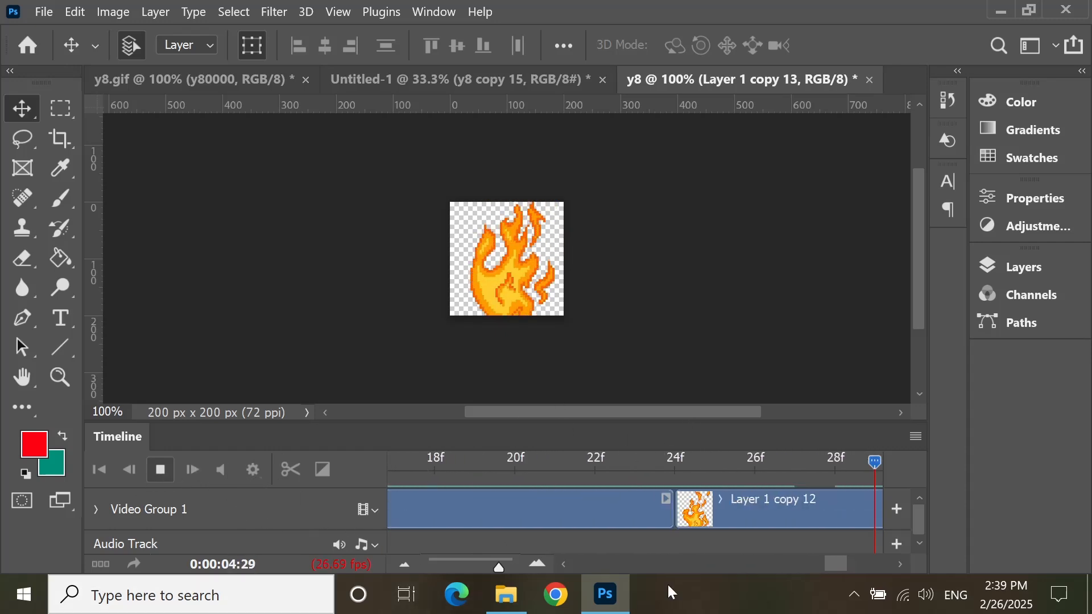
key(space)
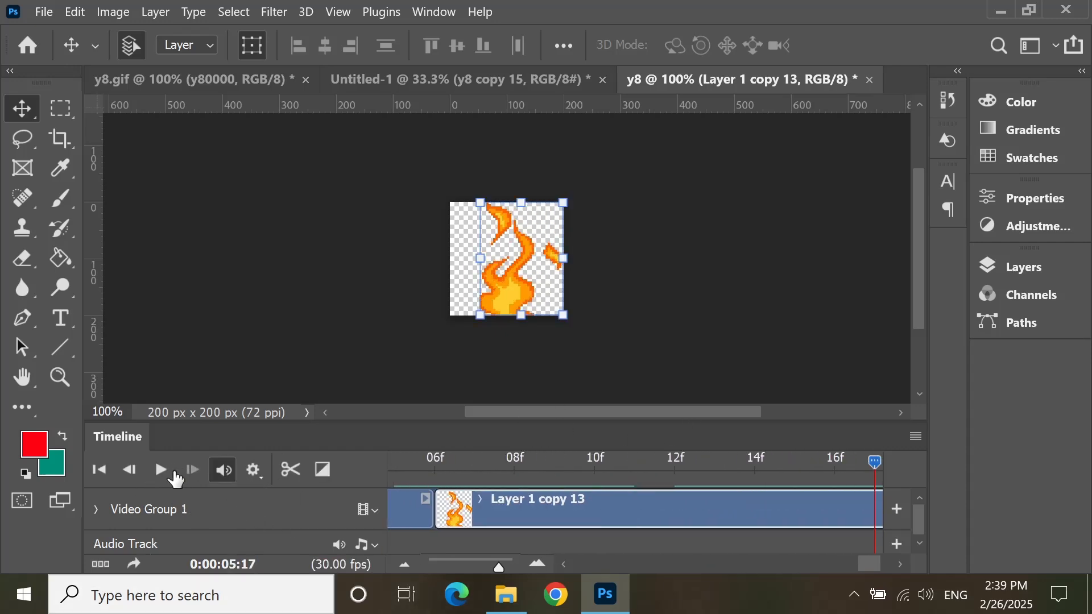
Step: Render the flame sequence as a QuickTime video named 22, using Animation High Quality, all frames and a Straight - Unmatted alpha channel
click(44, 11)
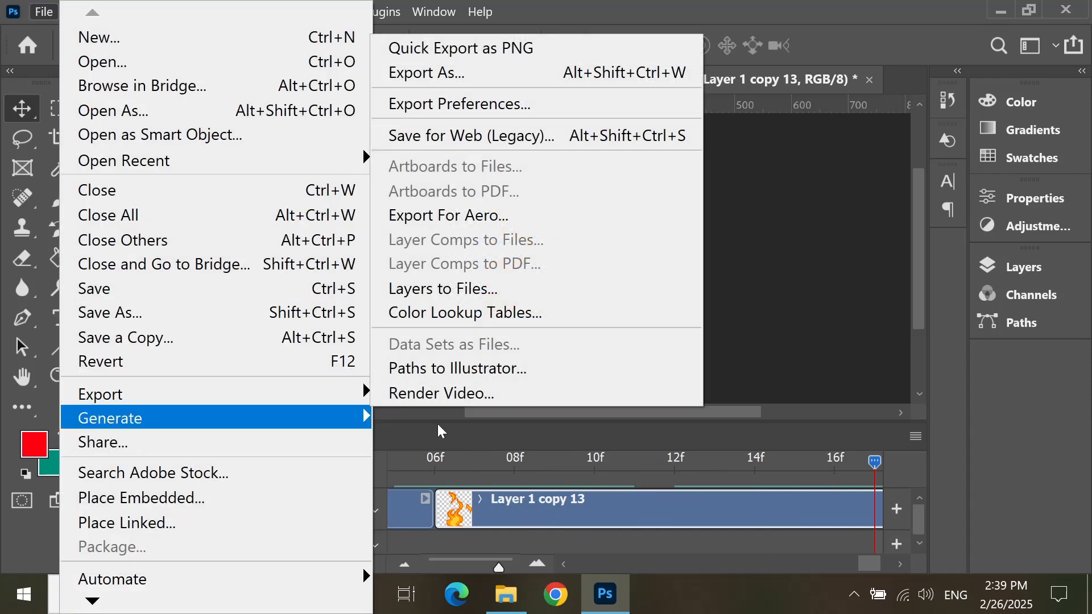
click(517, 393)
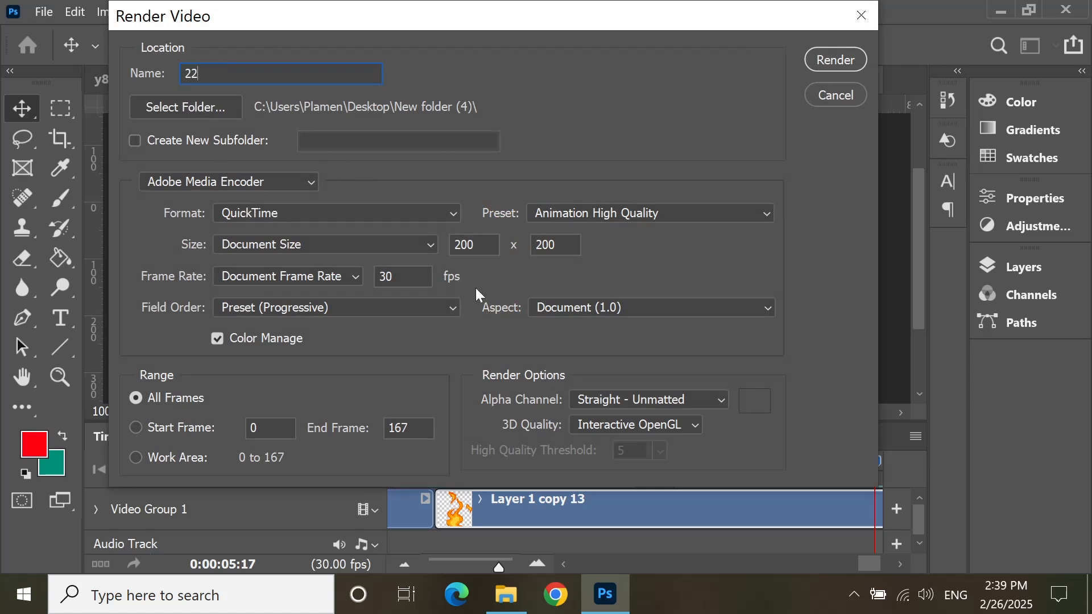
click(670, 404)
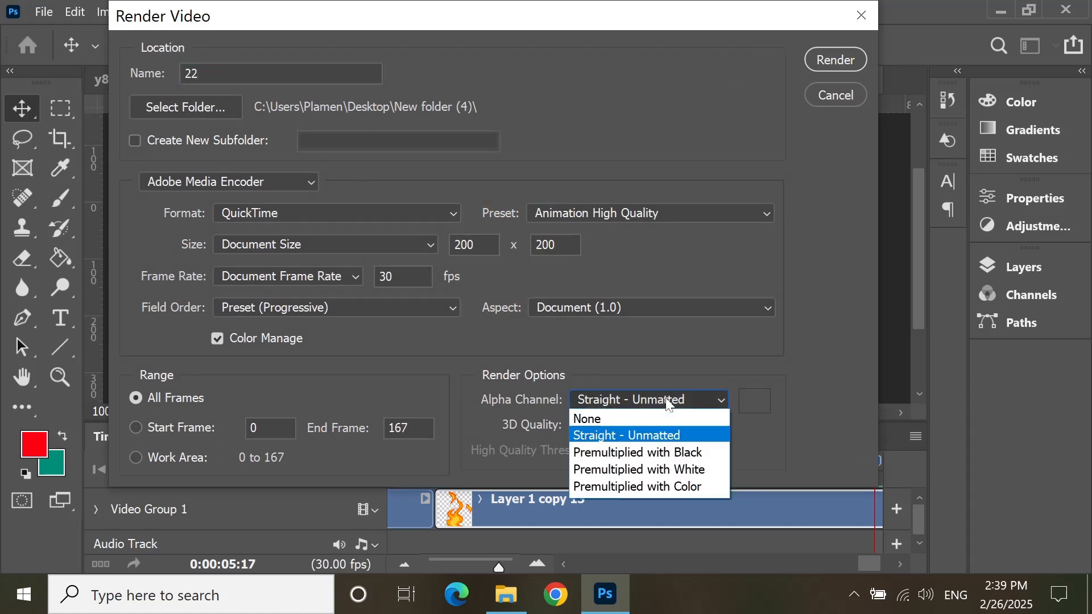
click(670, 404)
click(835, 59)
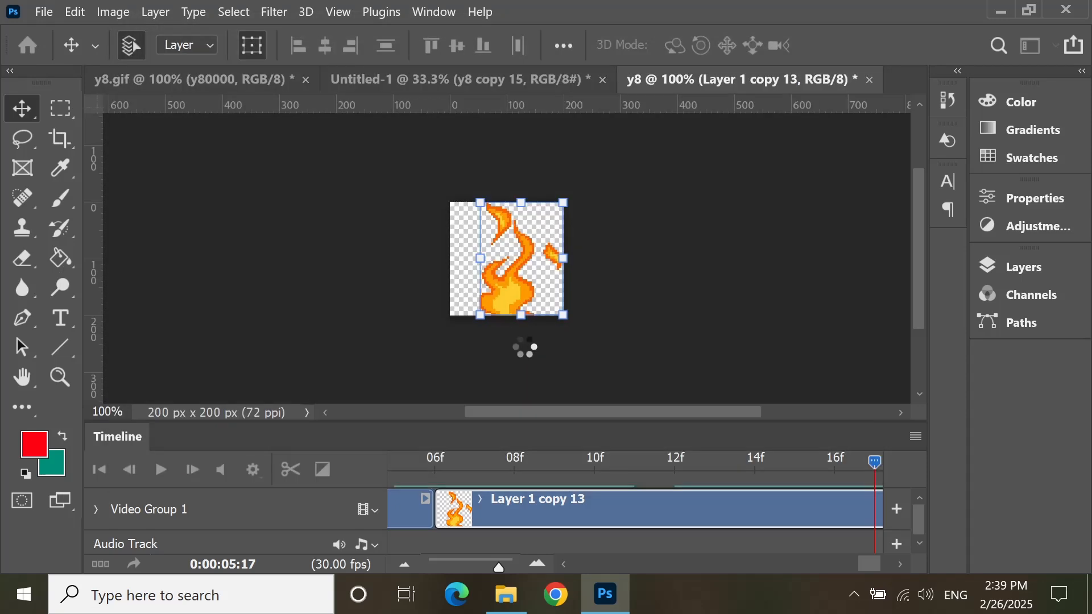
Step: Switch to File Explorer, play the rendered 22 movie from New folder (4) in MPC-HC, and close the player
click(506, 594)
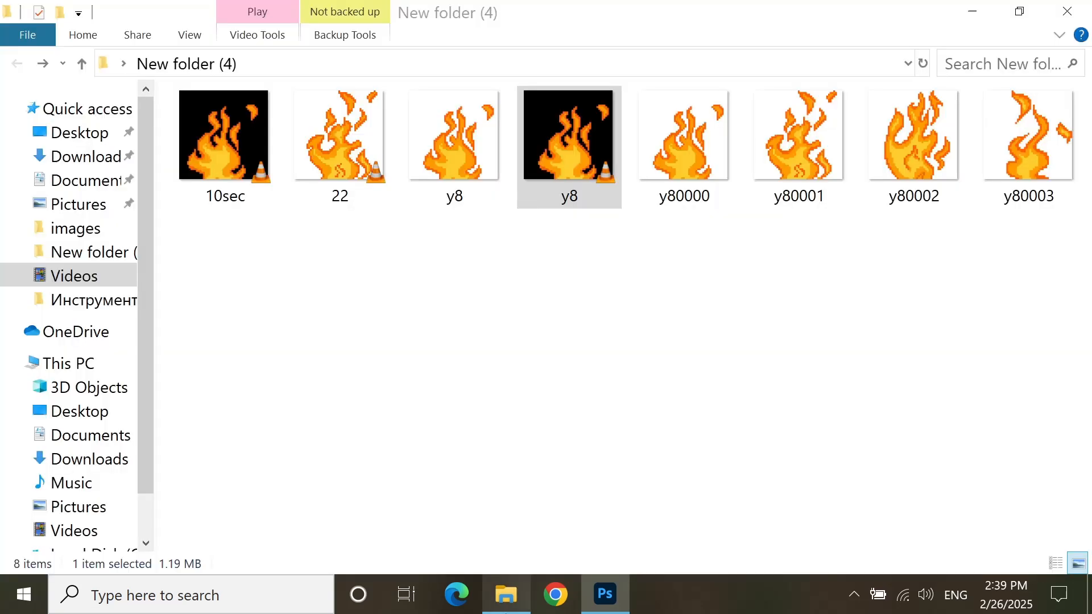
click(553, 326)
click(335, 168)
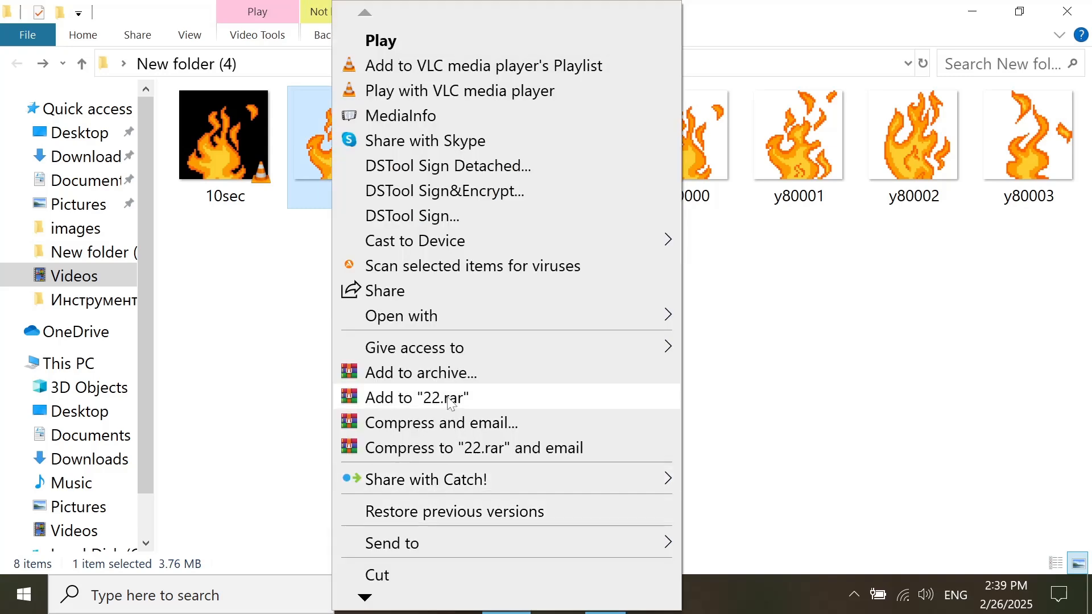
mouse_move(565, 324)
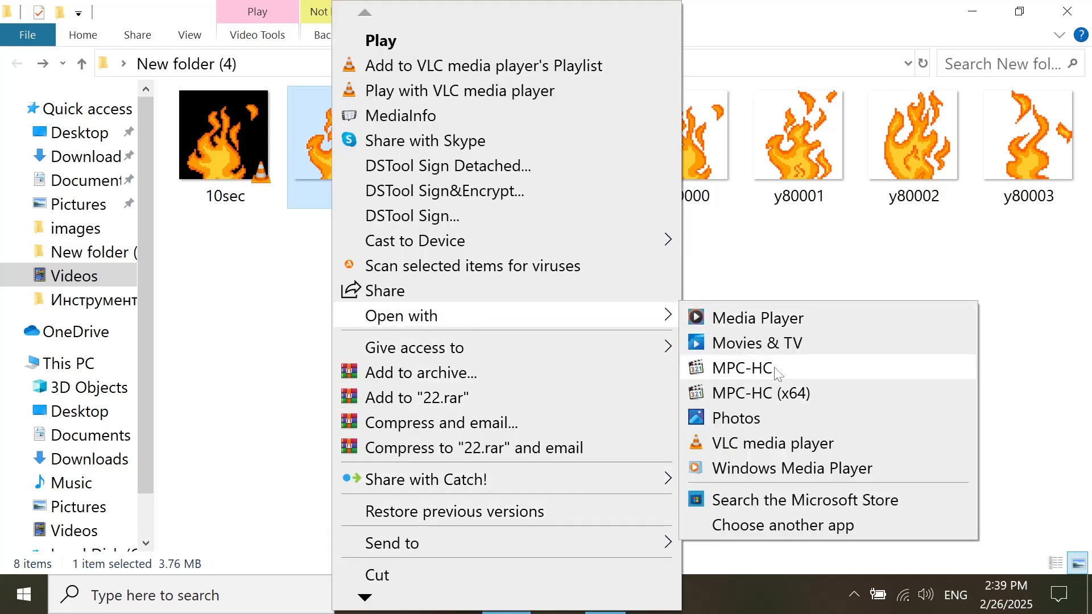
click(691, 368)
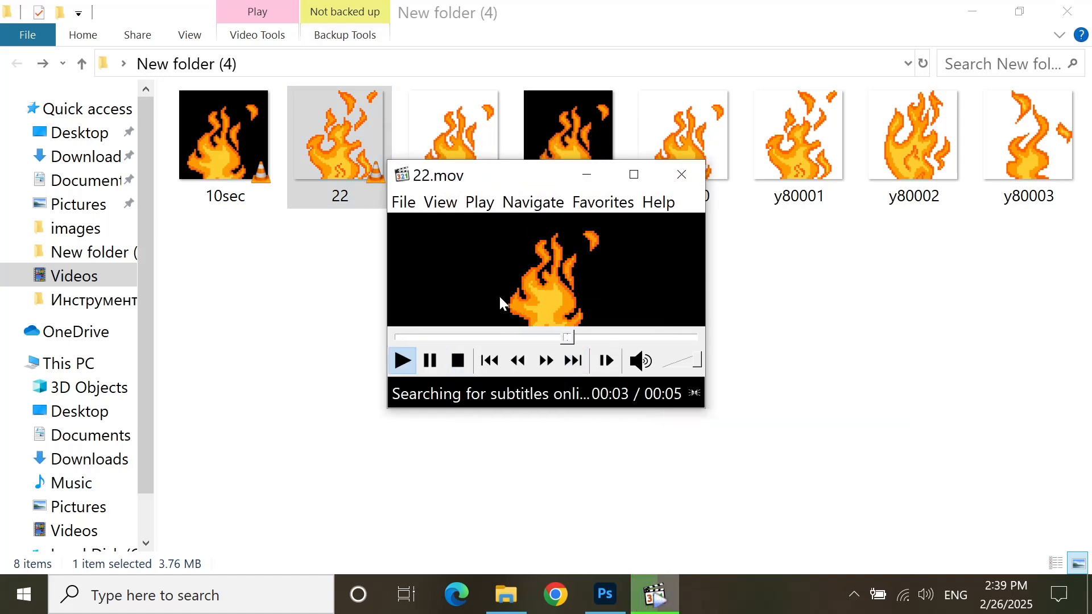
click(687, 171)
Step: Play the 10sec movie from New folder (4) in MPC-HC
double_click(235, 142)
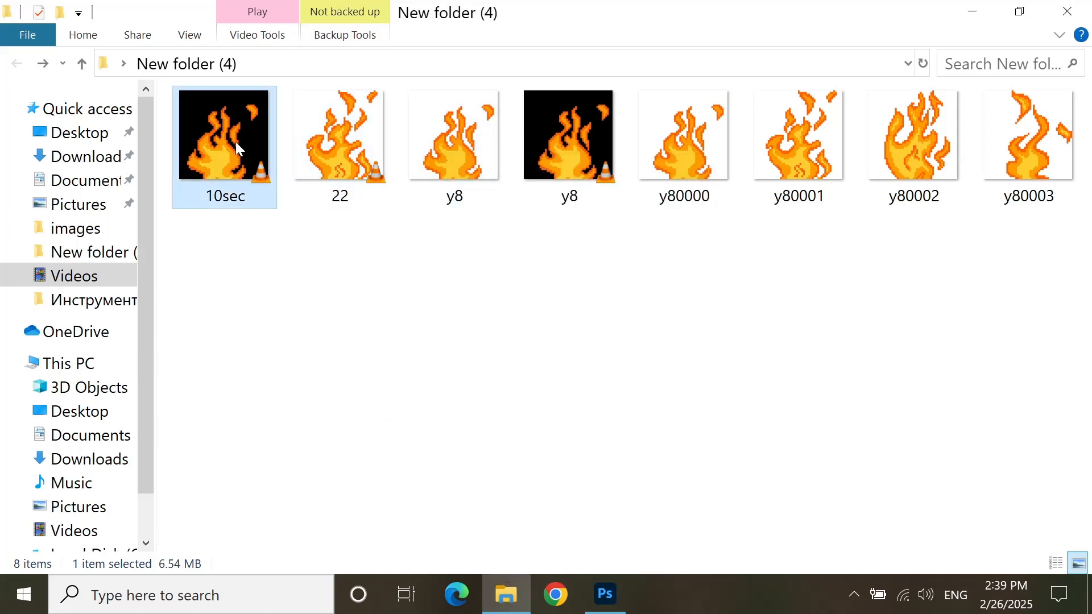
right_click(235, 142)
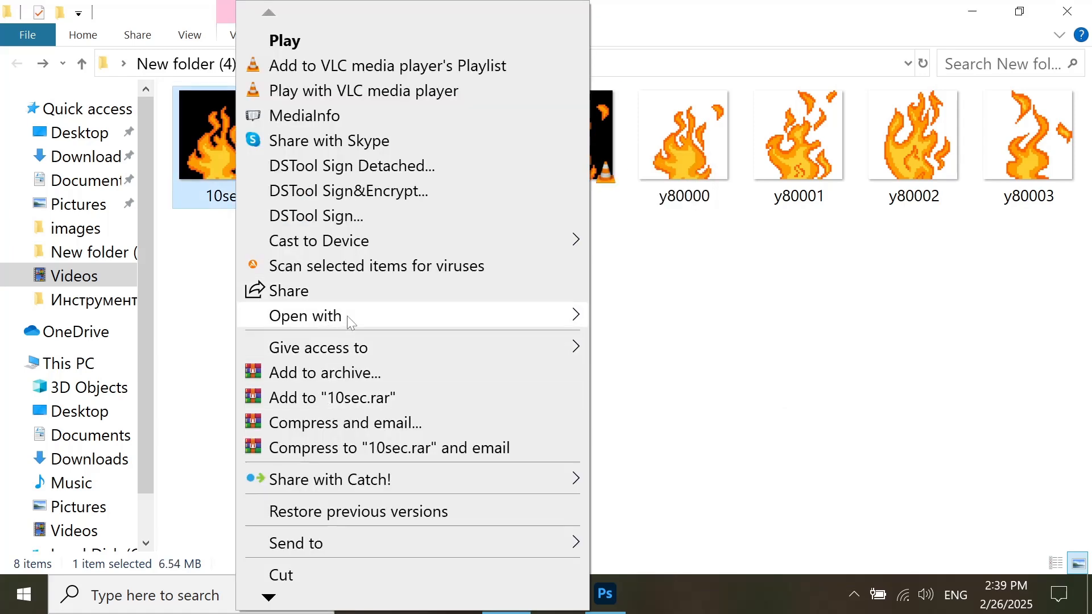
mouse_move(347, 316)
click(654, 368)
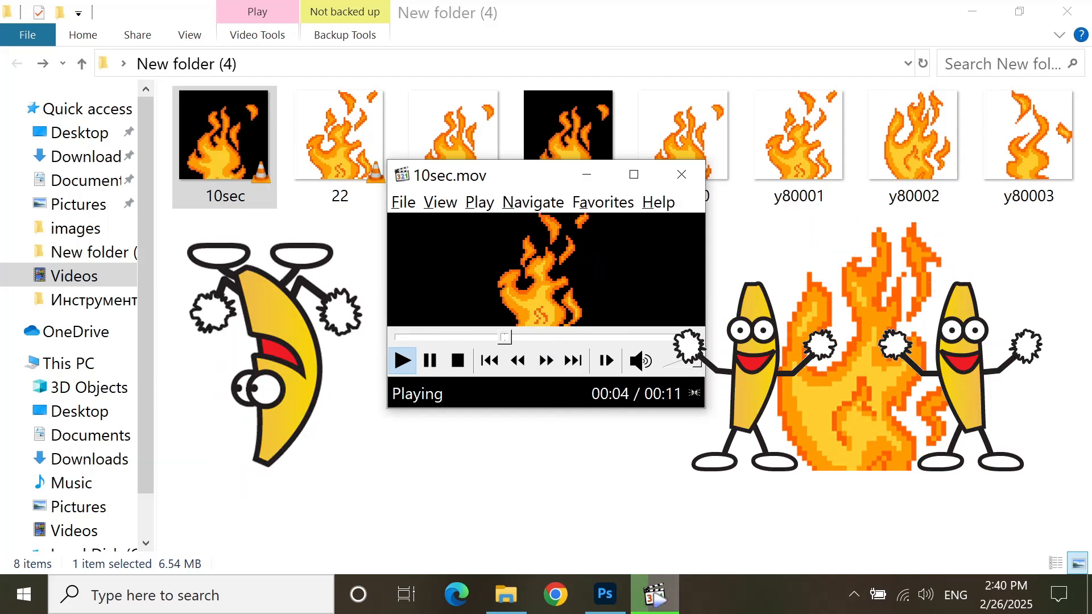
key(alt)
key(alt)
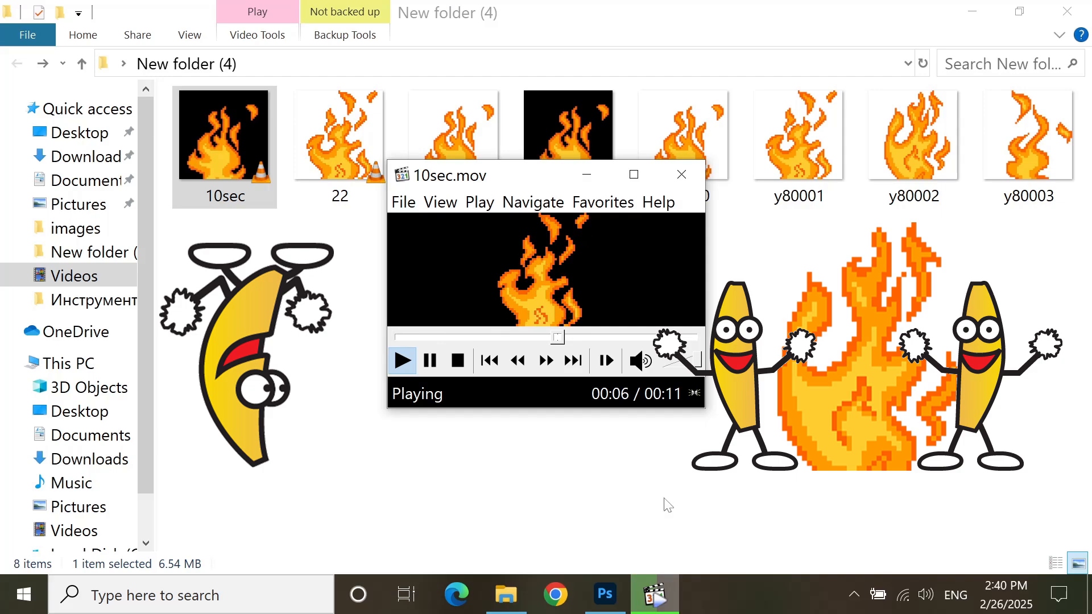